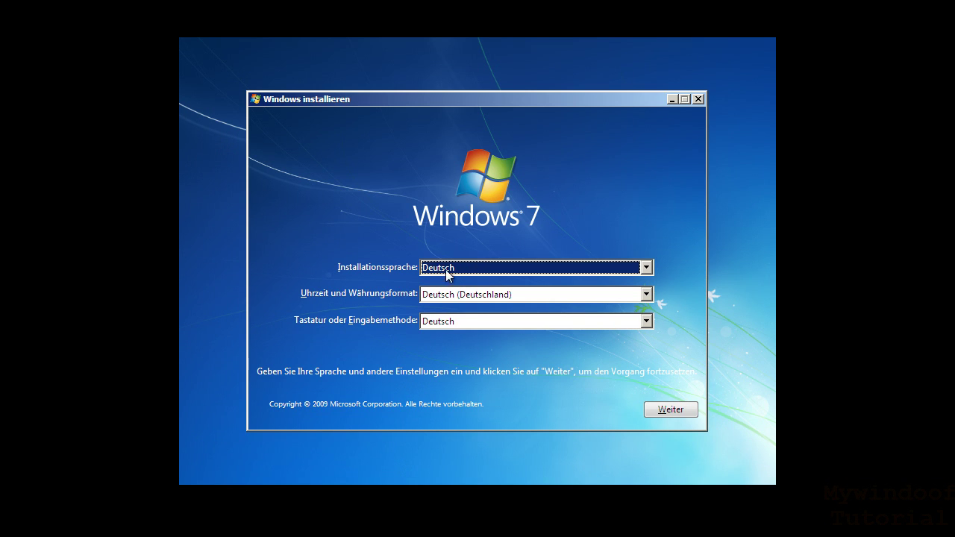
# - Keep Deutsch for installation language, time and currency format (Deutschland) and keyboard, then continue
pyautogui.click(646, 268)
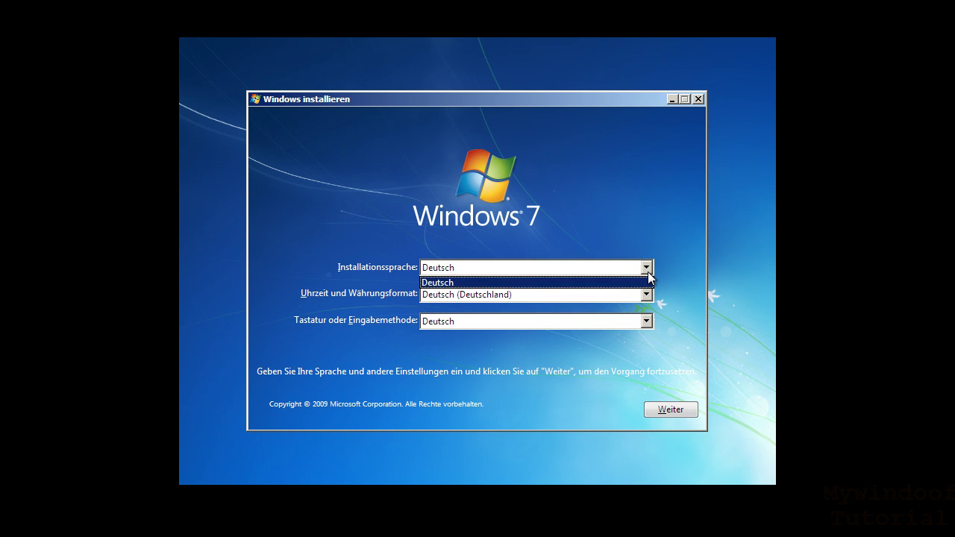
pyautogui.click(648, 273)
pyautogui.click(647, 297)
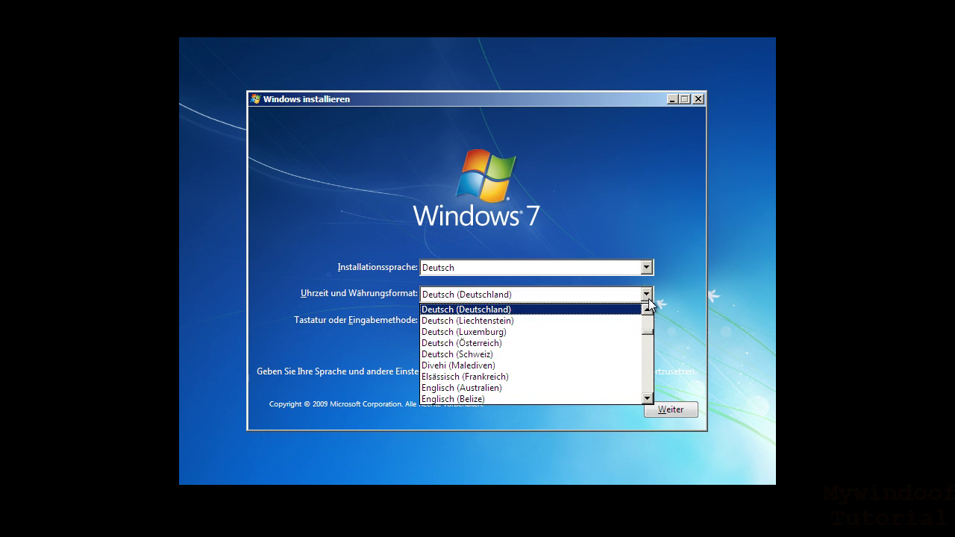
pyautogui.click(647, 296)
pyautogui.click(647, 323)
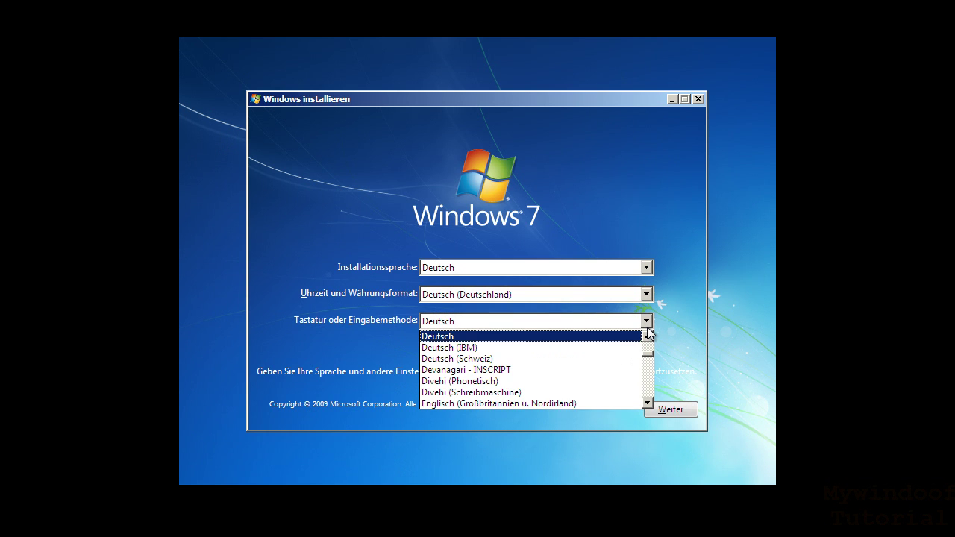
pyautogui.click(648, 328)
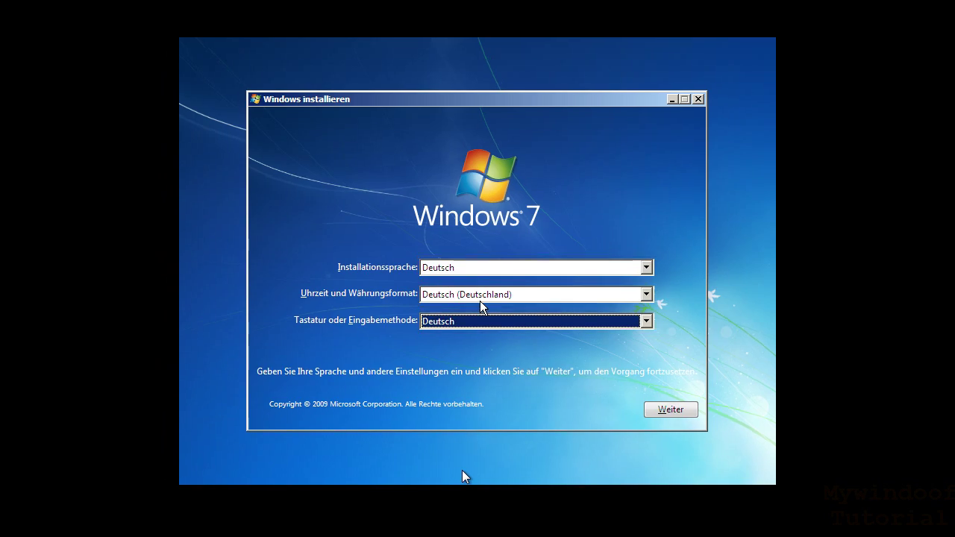
pyautogui.click(652, 411)
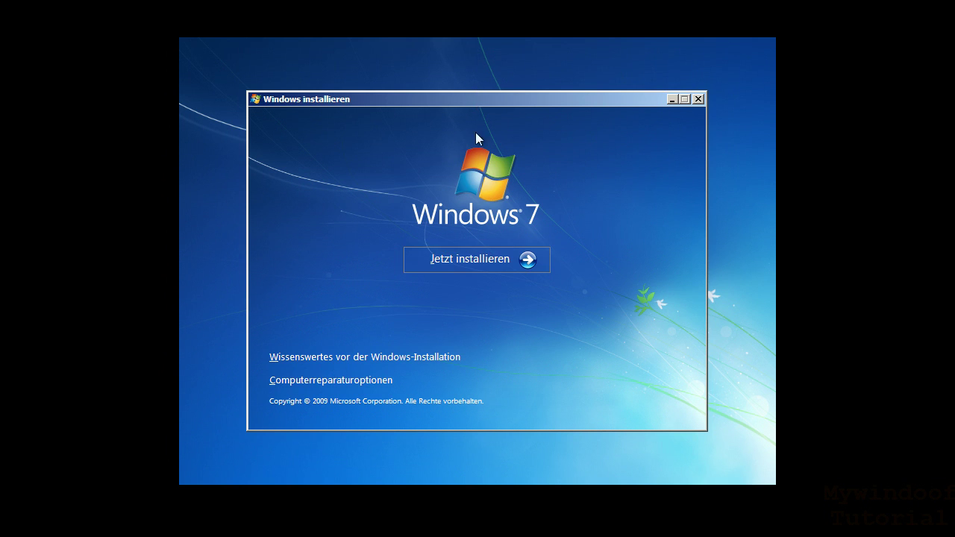
# - Start the Windows installation with 'Jetzt installieren'
pyautogui.click(487, 266)
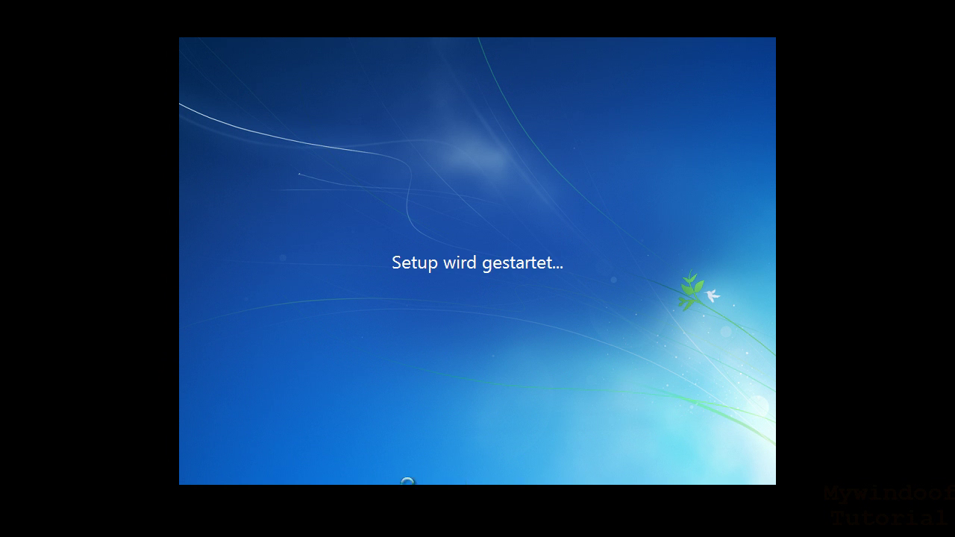
# - Bring up the virtual machine's popup menu with the Host key
pyautogui.hotkey('ctrl', 'Home')
# - Open Session-Informationen from the VM menu and position it at the left beside the guest screen
pyautogui.click(443, 458)
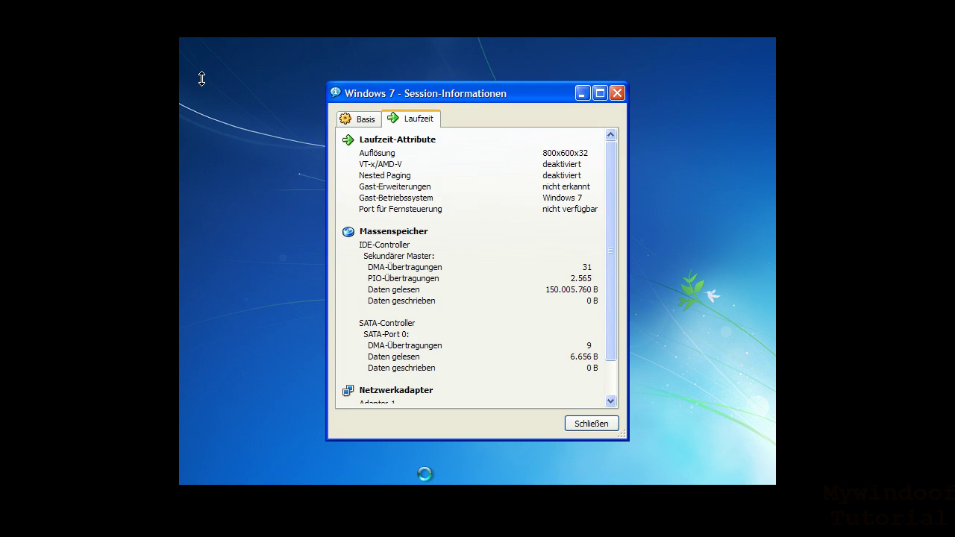
pyautogui.moveTo(440, 99); pyautogui.dragTo(101, 109)
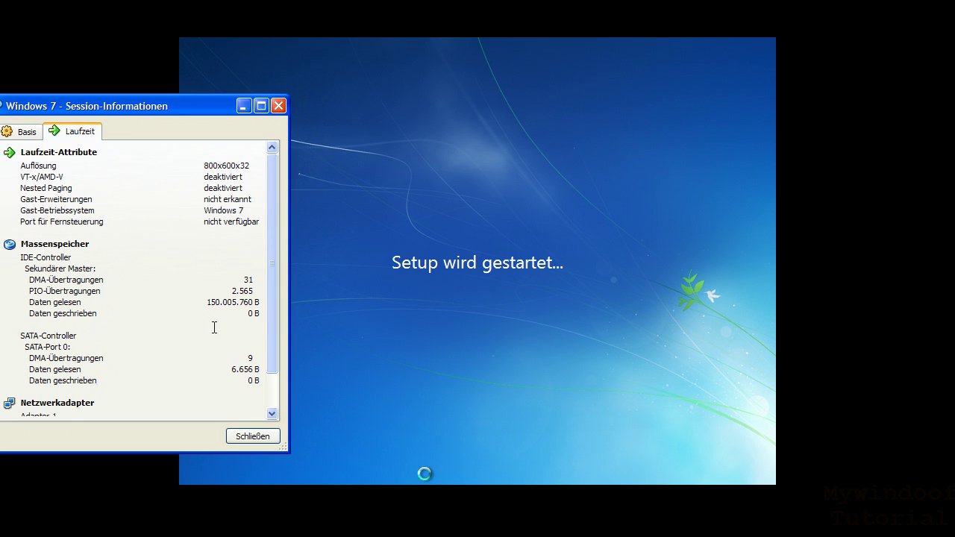
pyautogui.moveTo(206, 163); pyautogui.dragTo(236, 163)
pyautogui.click(211, 162)
pyautogui.moveTo(187, 105); pyautogui.dragTo(228, 205)
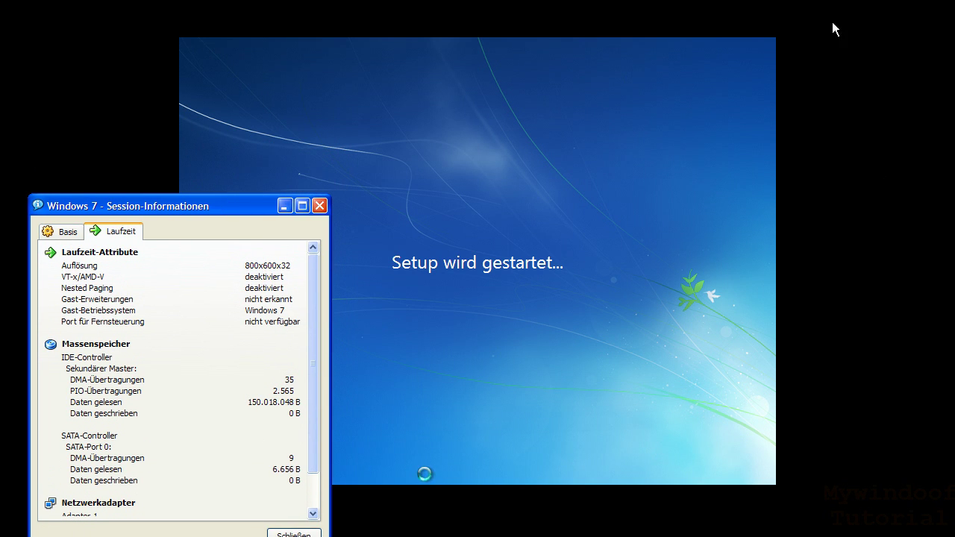
pyautogui.moveTo(135, 211); pyautogui.dragTo(136, 109)
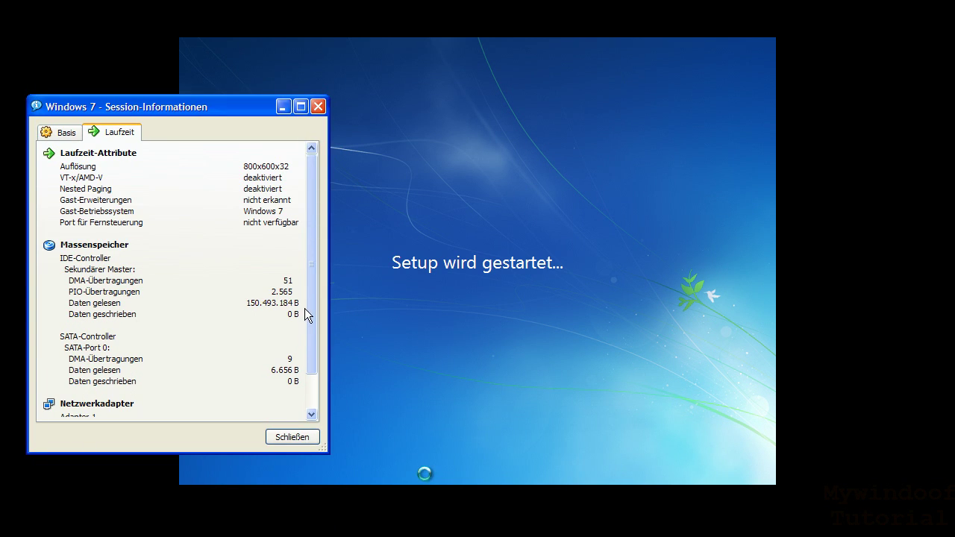
pyautogui.moveTo(312, 308); pyautogui.dragTo(314, 362)
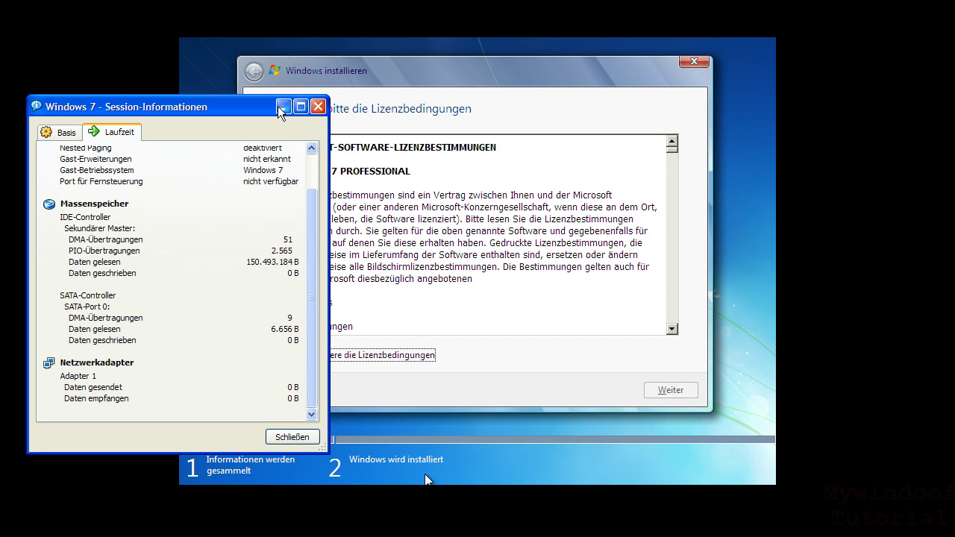
# - Move the session window right, then accept the Windows 7 Professional license terms and continue
pyautogui.moveTo(250, 110); pyautogui.dragTo(913, 112)
pyautogui.click(670, 146)
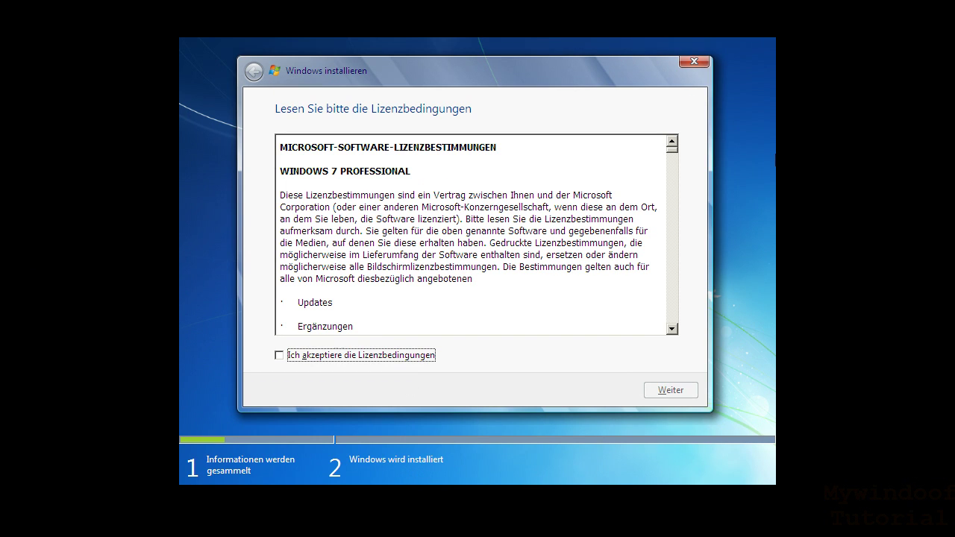
pyautogui.moveTo(673, 157); pyautogui.dragTo(655, 332)
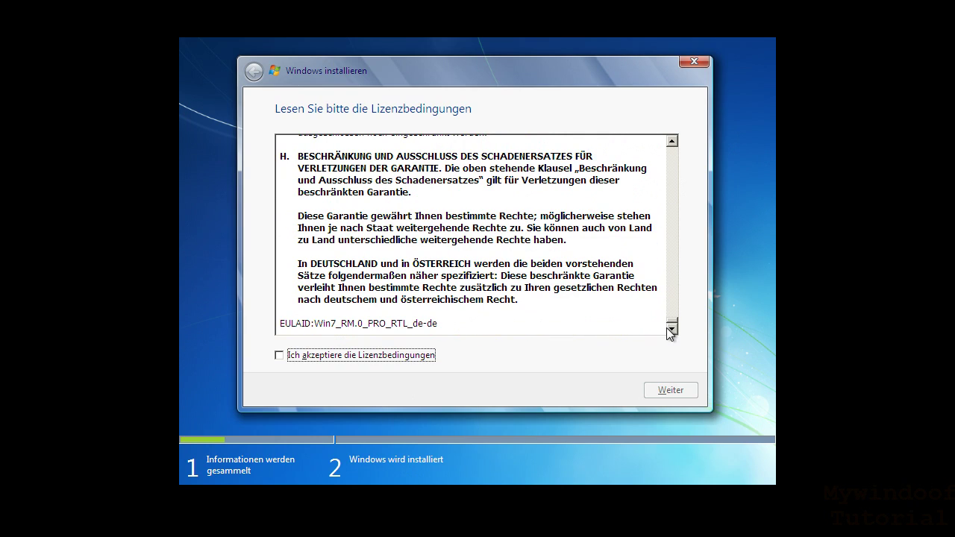
pyautogui.click(291, 357)
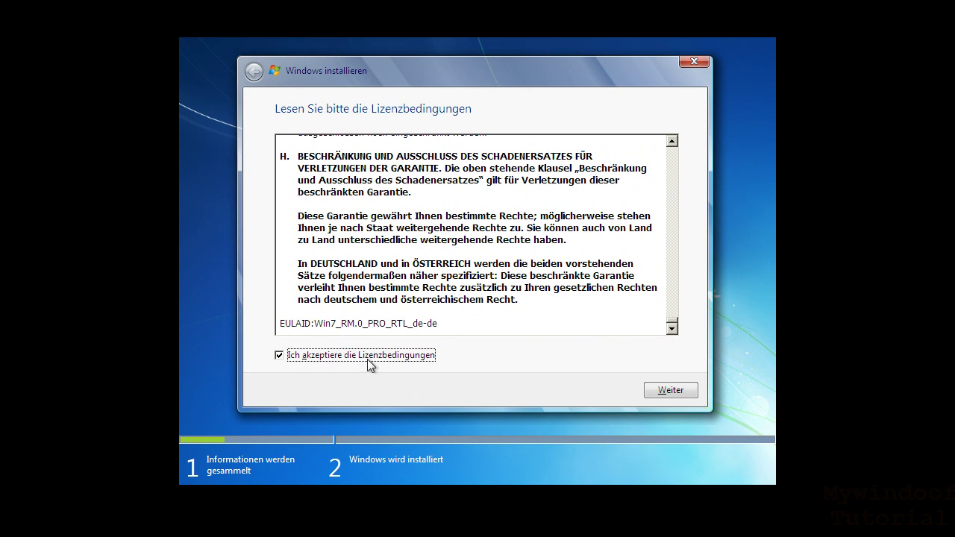
pyautogui.click(676, 399)
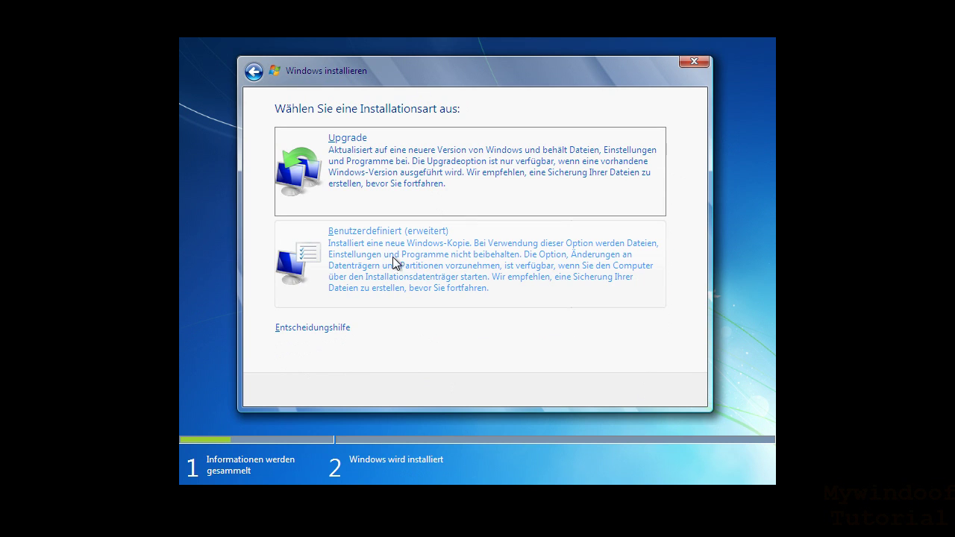
# - Choose a custom installation onto the 25.0 GB unallocated space, then bring up the VM menu
pyautogui.click(407, 267)
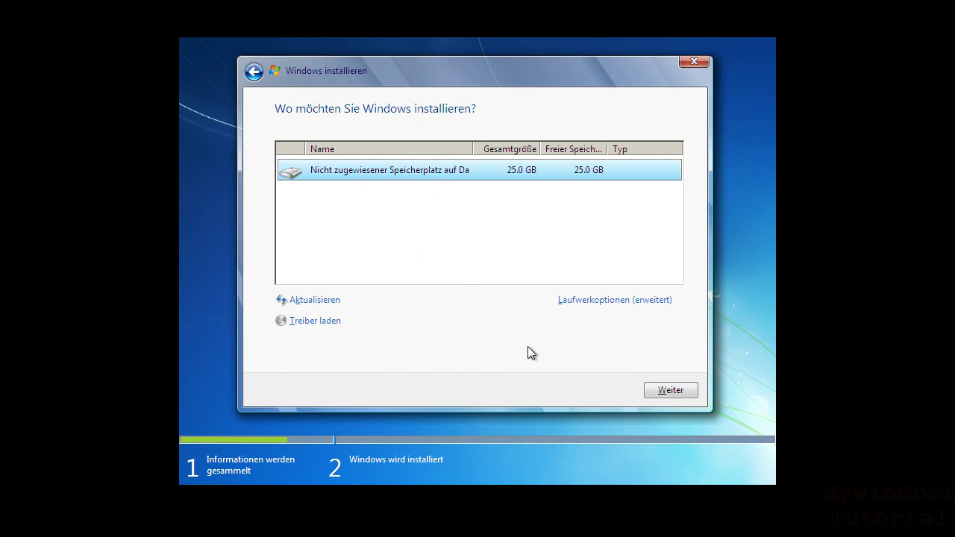
pyautogui.click(680, 396)
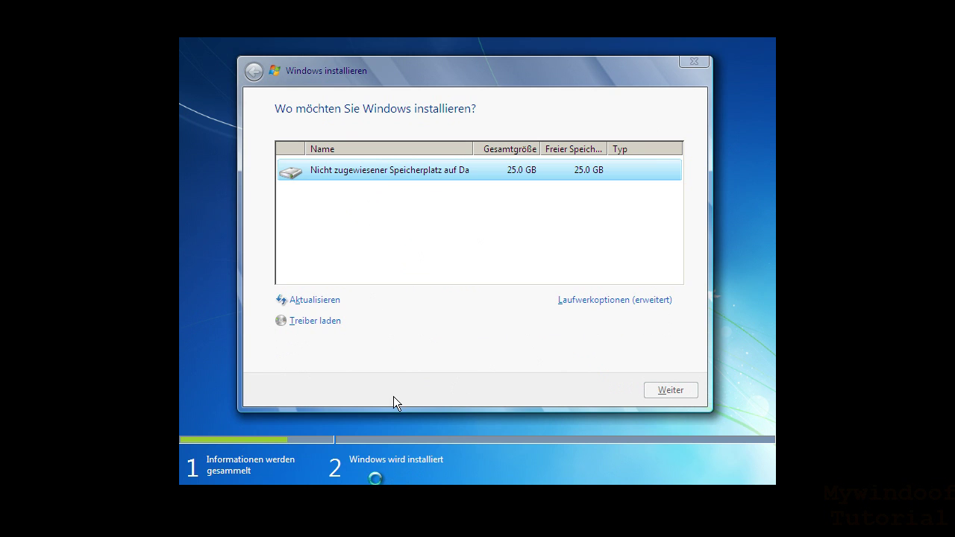
pyautogui.rightClick(382, 493)
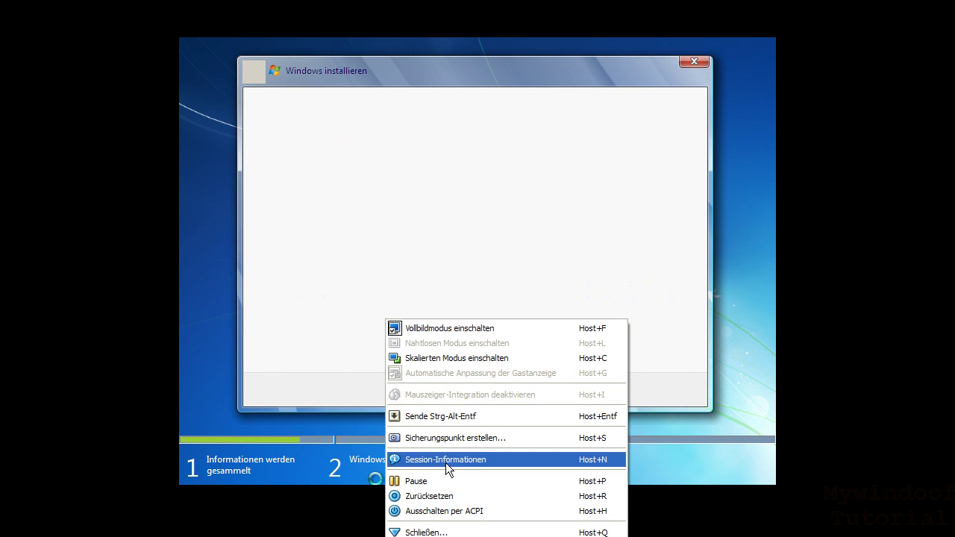
# - Reopen Session-Informationen and inspect the 150.493.184 B bytes-read value
pyautogui.click(446, 460)
pyautogui.moveTo(768, 106); pyautogui.dragTo(0, 97)
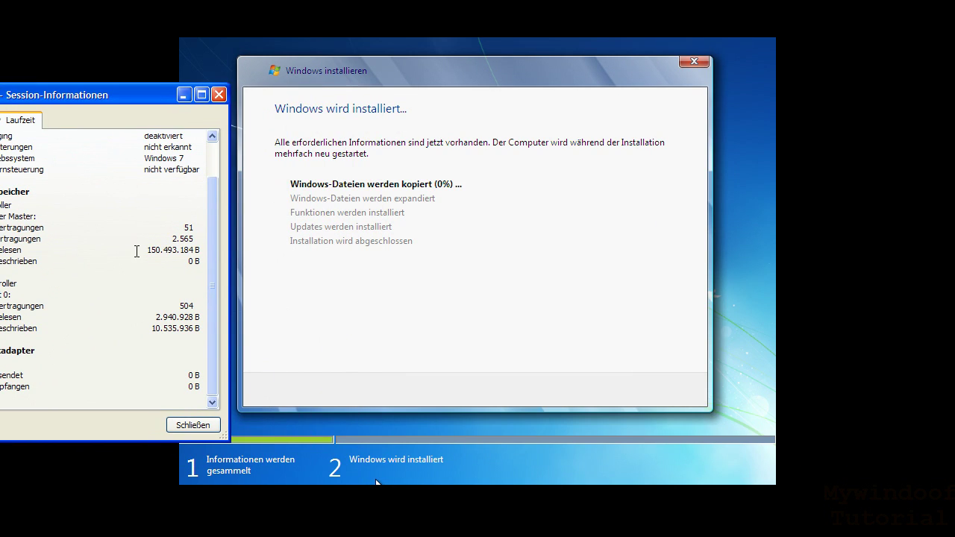
pyautogui.moveTo(145, 254); pyautogui.dragTo(202, 252)
pyautogui.hotkey('ctrl', 'a')
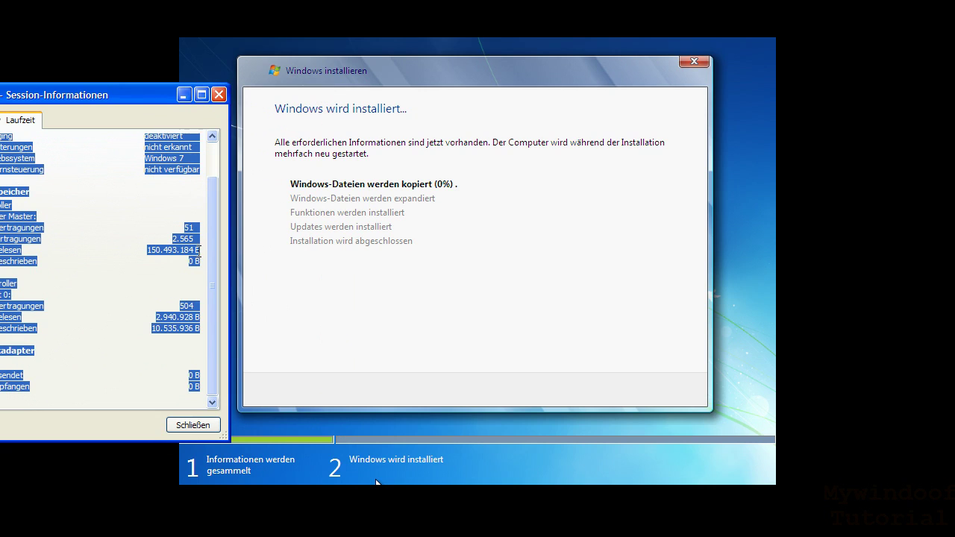
pyautogui.click(172, 261)
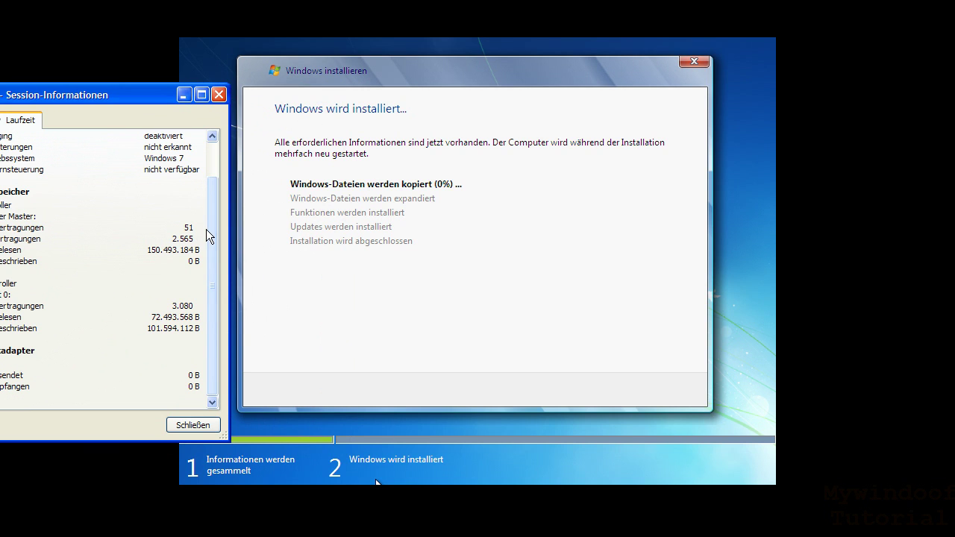
# - Move the session information over the installer, checking the SATA values, and show the Basis tab
pyautogui.moveTo(142, 95); pyautogui.dragTo(756, 181)
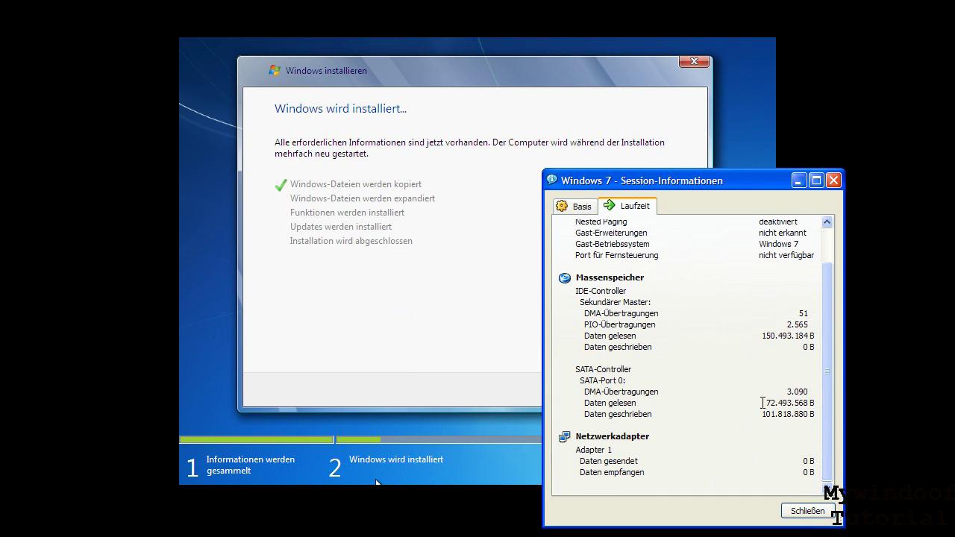
pyautogui.moveTo(767, 404)
pyautogui.mouseDown()
pyautogui.moveTo(811, 403)
pyautogui.moveTo(781, 403)
pyautogui.mouseUp()
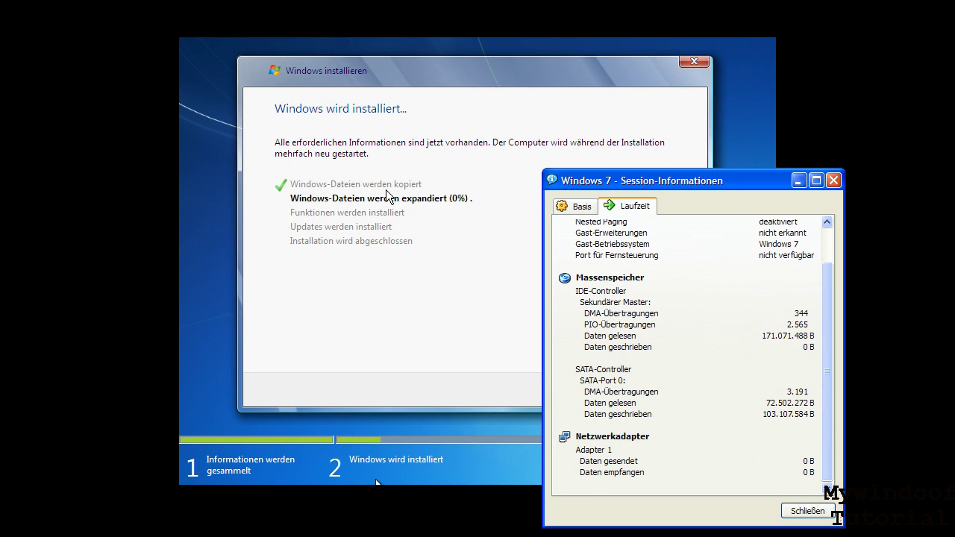
pyautogui.moveTo(672, 181); pyautogui.dragTo(748, 173)
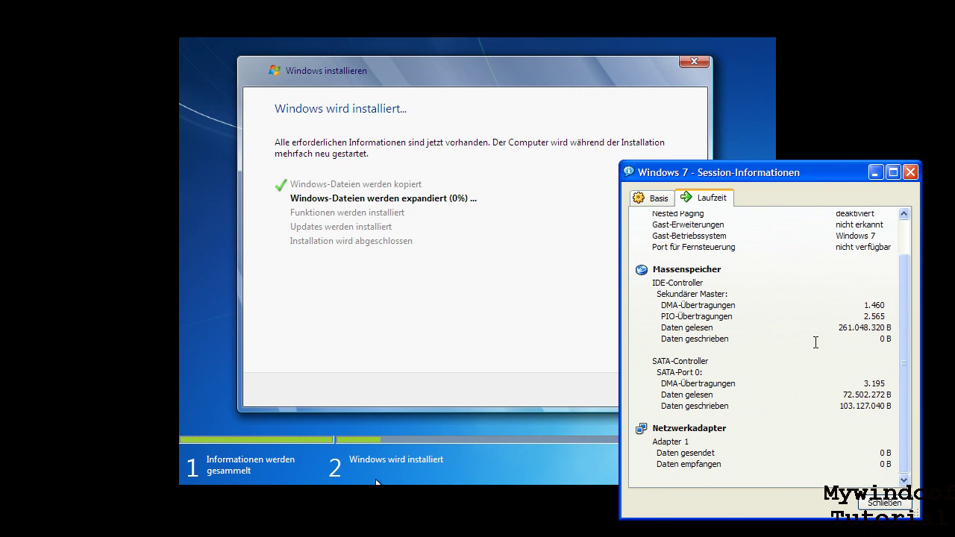
pyautogui.doubleClick(839, 406)
pyautogui.moveTo(805, 172); pyautogui.dragTo(830, 98)
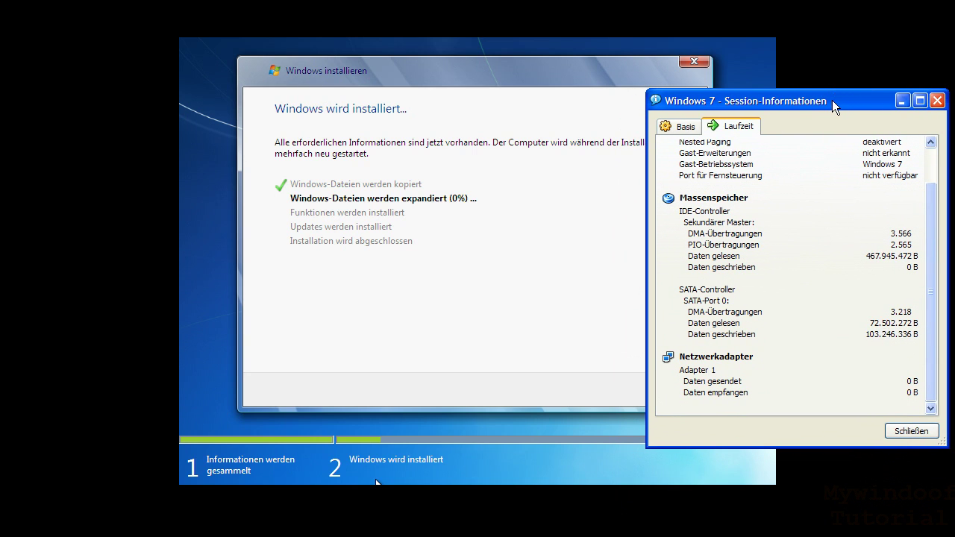
pyautogui.click(681, 127)
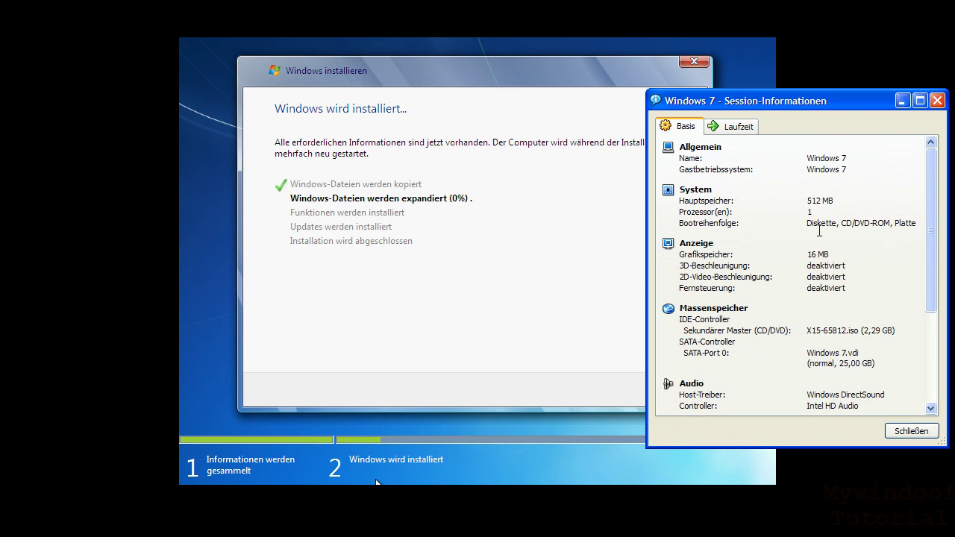
# - Scroll through the Basis details, view the Laufzeit statistics, then close Session-Informationen
pyautogui.scroll(-5, 840, 258)
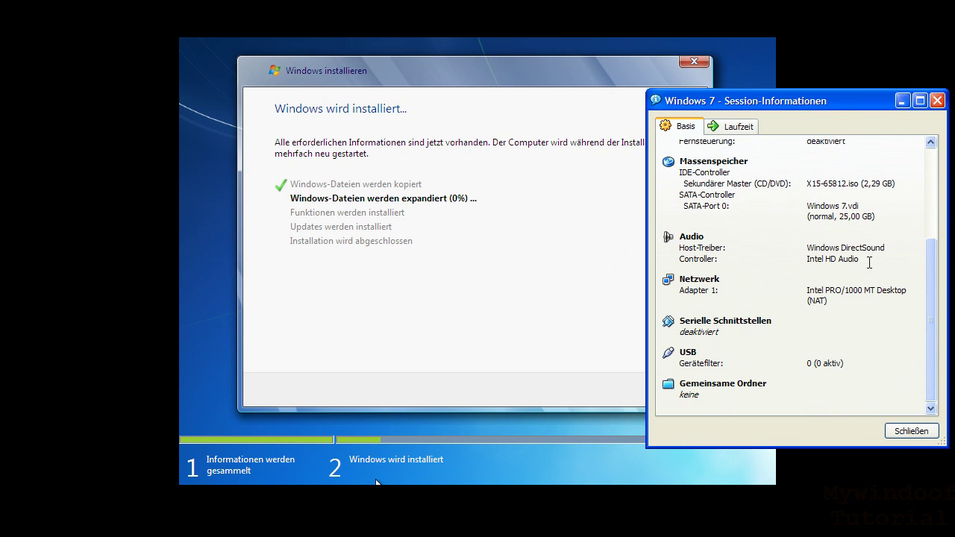
pyautogui.scroll(3, 869, 263)
pyautogui.scroll(-3, 870, 263)
pyautogui.scroll(5, 870, 263)
pyautogui.scroll(-2, 870, 263)
pyautogui.scroll(2, 870, 263)
pyautogui.scroll(1, 869, 263)
pyautogui.click(746, 128)
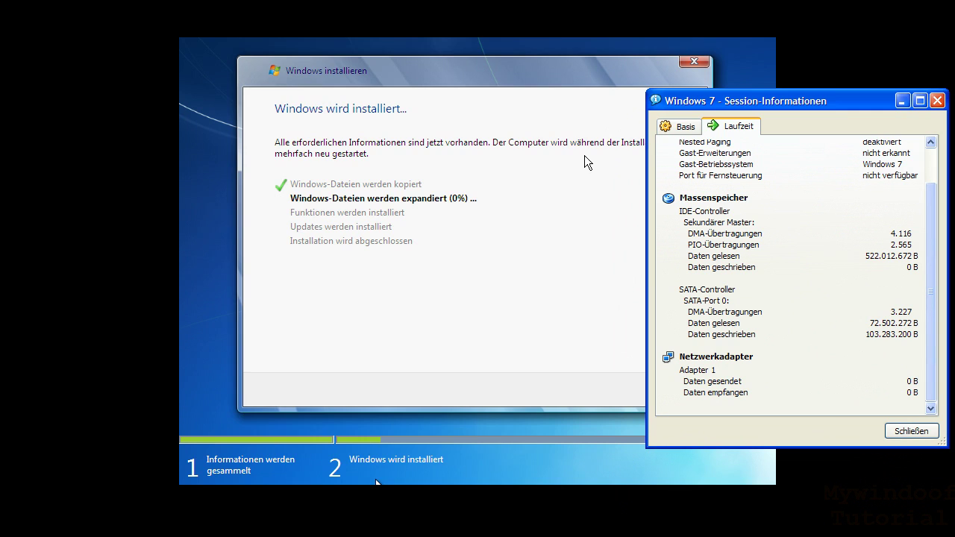
pyautogui.click(531, 175)
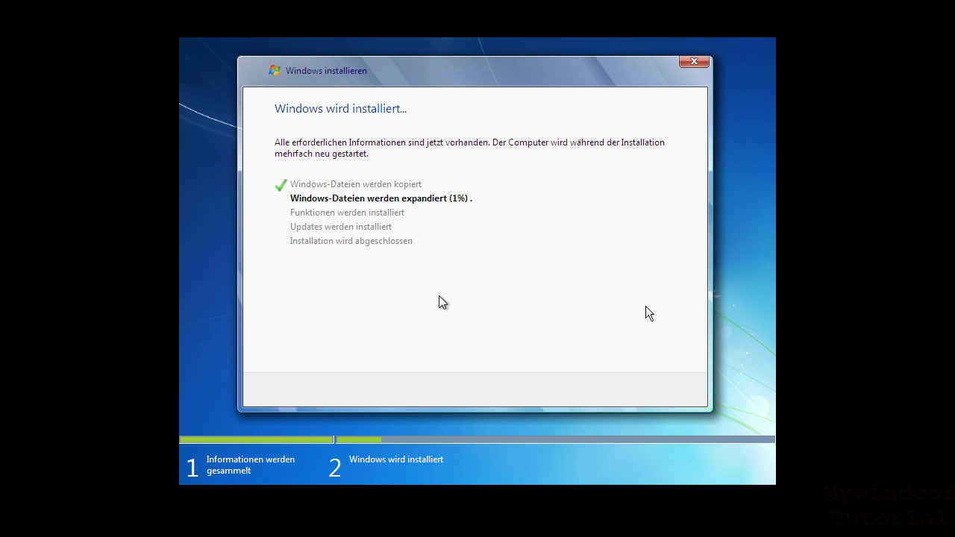
# - Reopen Session-Informationen from the VM menu and highlight the Daten geschrieben counter value
pyautogui.hotkey('ctrl', 'Home')
pyautogui.click(455, 460)
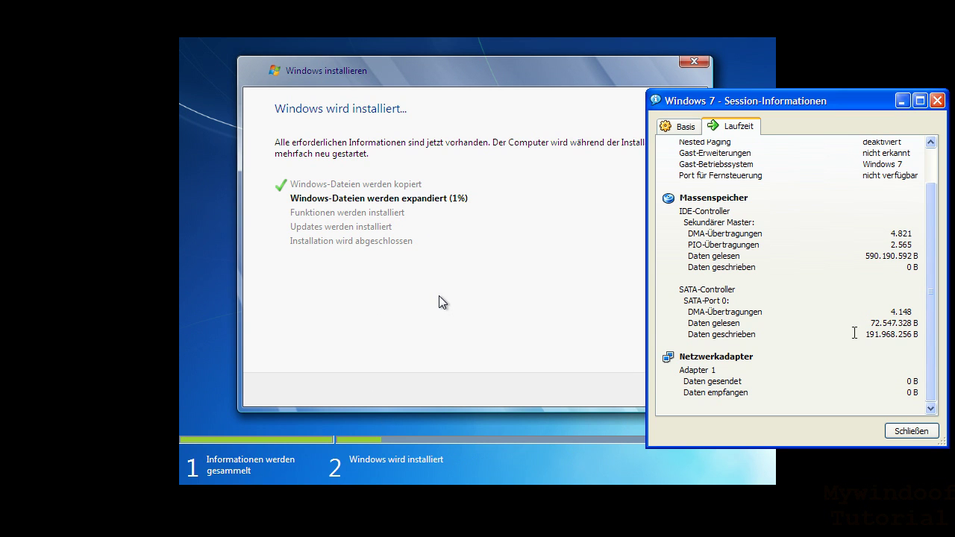
pyautogui.moveTo(863, 335)
pyautogui.mouseDown()
pyautogui.moveTo(883, 336)
pyautogui.moveTo(878, 342)
pyautogui.mouseUp()
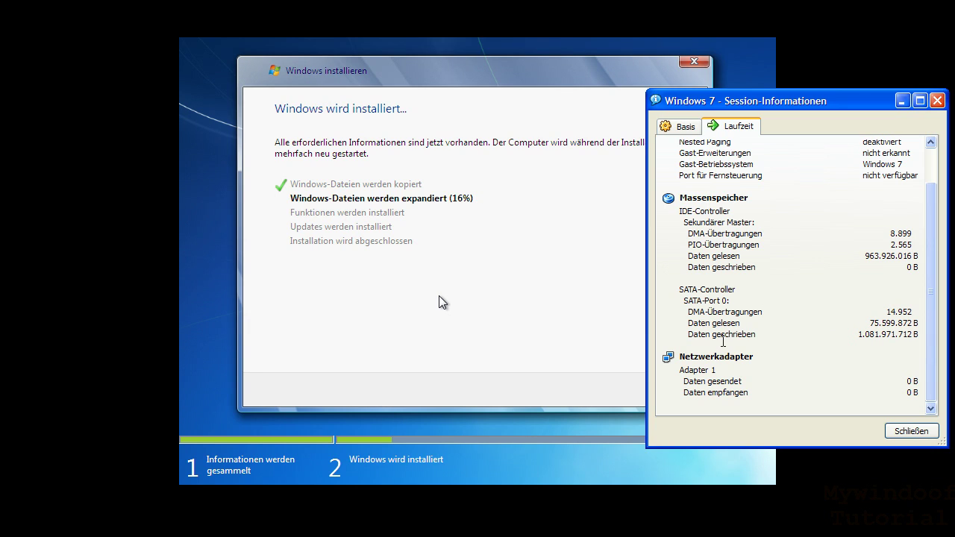
pyautogui.moveTo(859, 336); pyautogui.dragTo(910, 336)
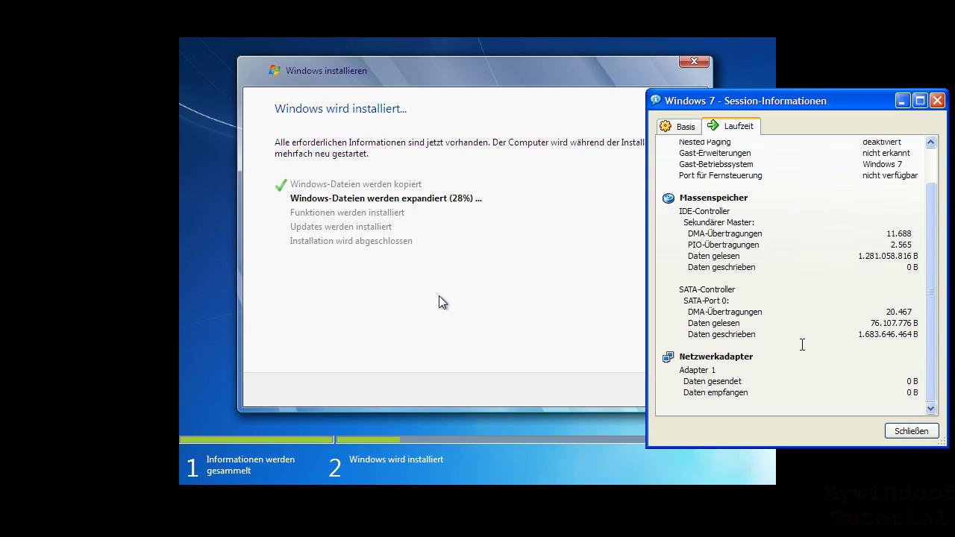
# - Shift the Session-Informationen window slightly left, then higher up beside the installer
pyautogui.moveTo(834, 103); pyautogui.dragTo(829, 112)
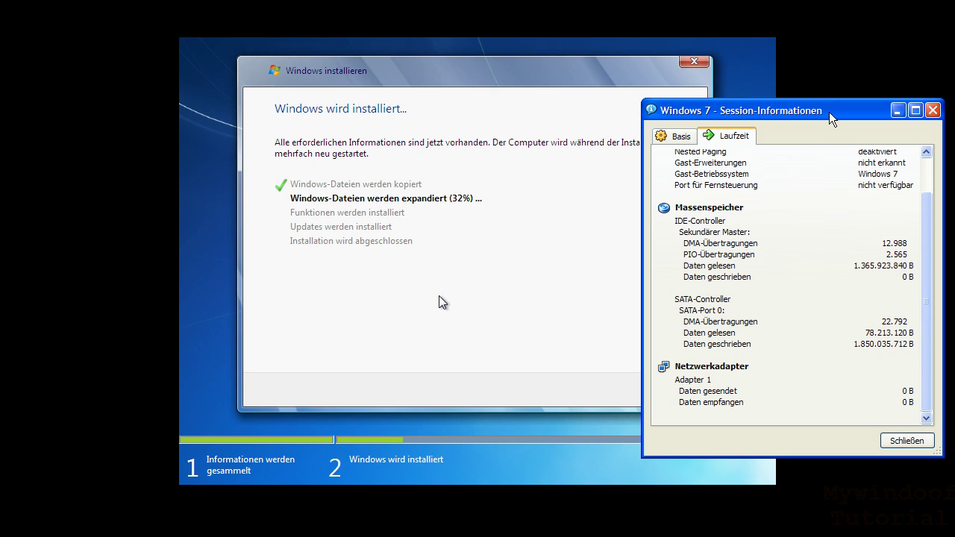
pyautogui.moveTo(828, 112); pyautogui.dragTo(830, 68)
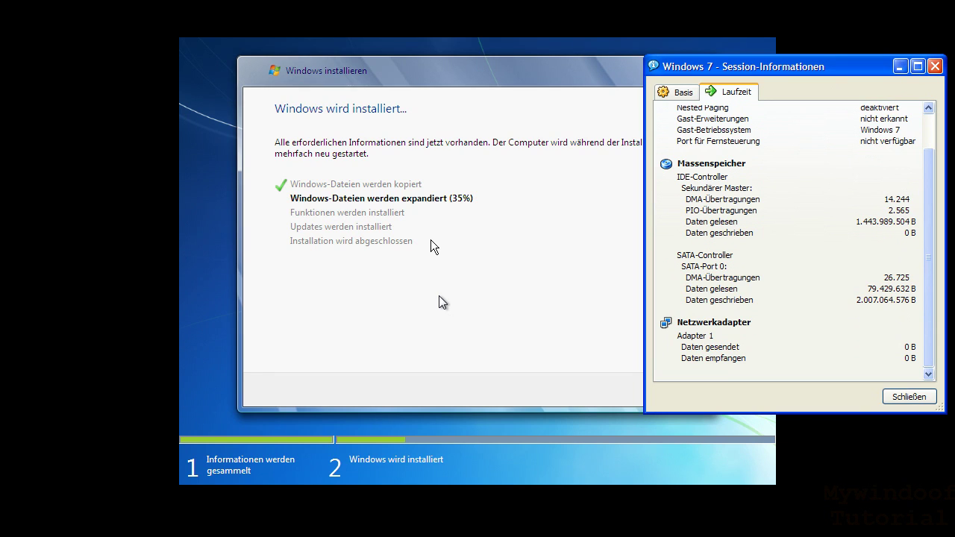
# - Close Session-Informationen and turn off Vollbildmodus so the Windows 7 guest runs windowed
pyautogui.press('Escape')
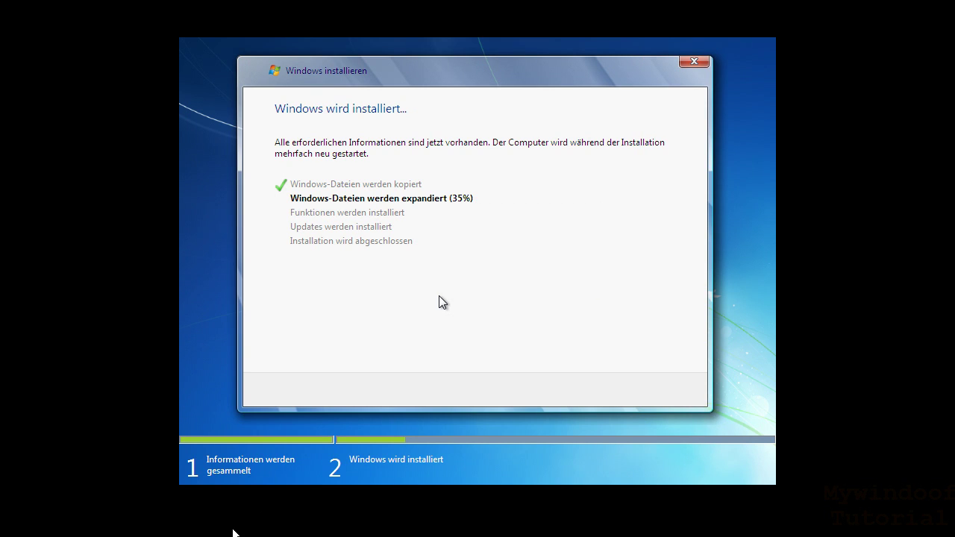
pyautogui.hotkey('ctrl', 'Home')
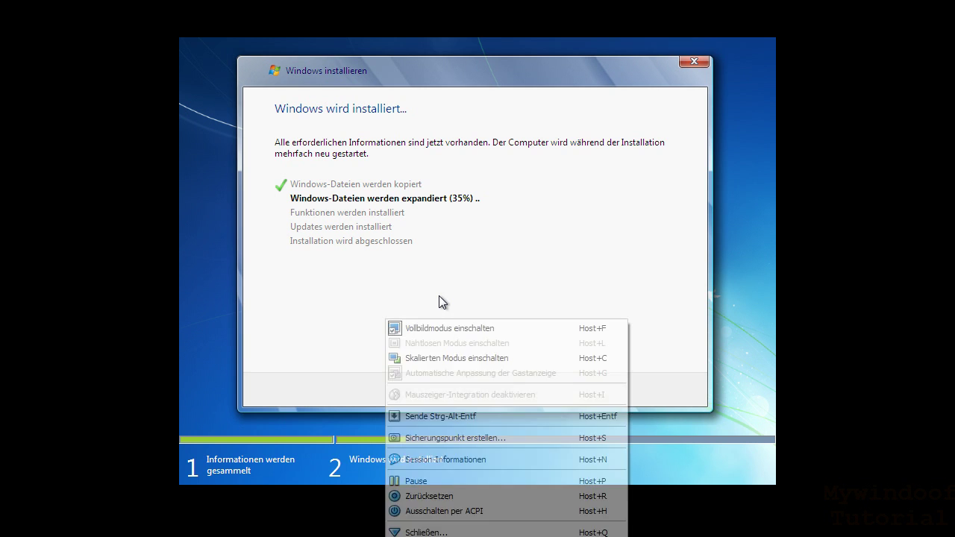
pyautogui.click(444, 330)
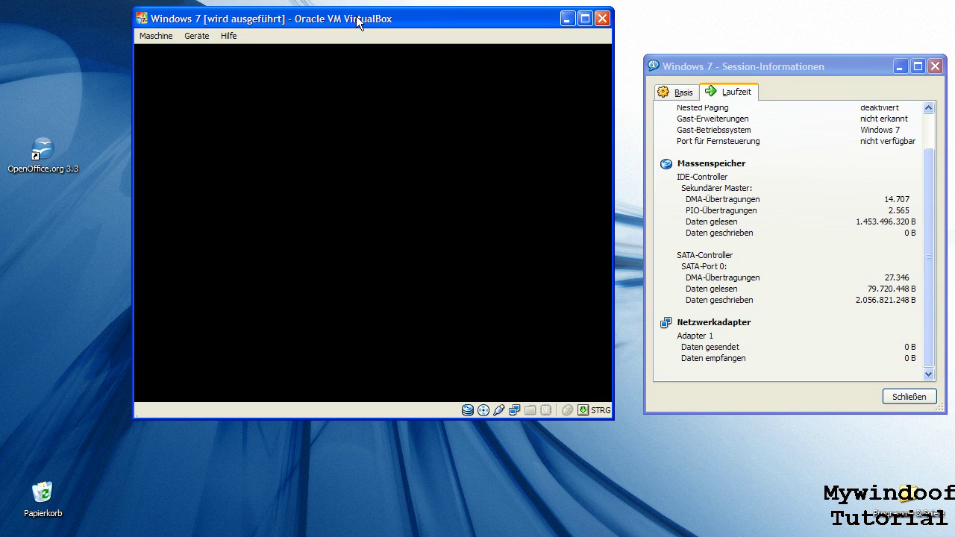
pyautogui.press('super')
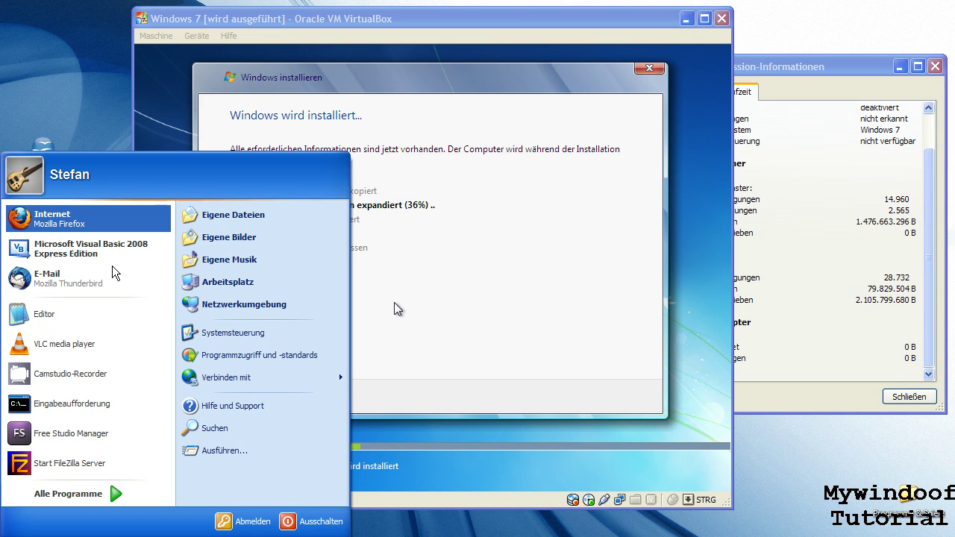
# - Close the host Start menu and bring the VM and its session information window forward
pyautogui.press('Escape')
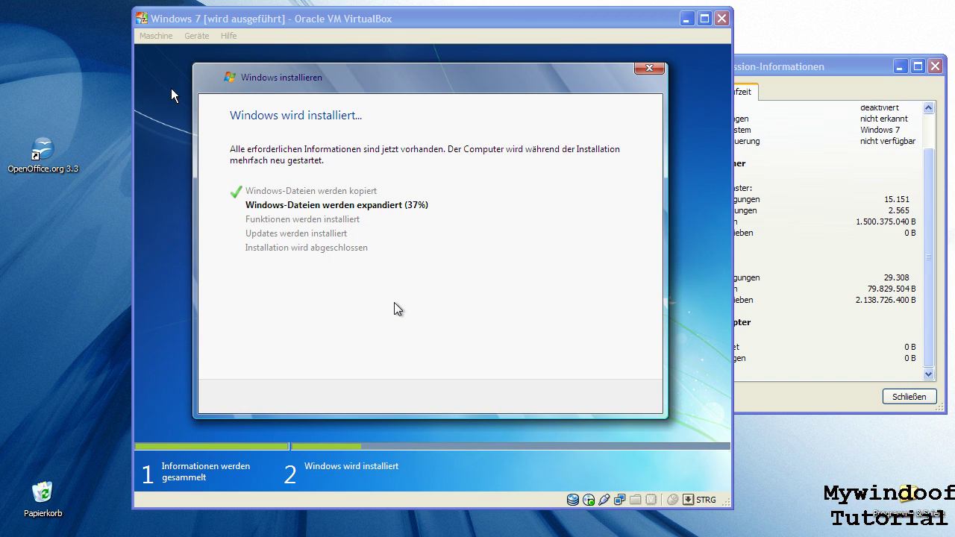
pyautogui.click(254, 28)
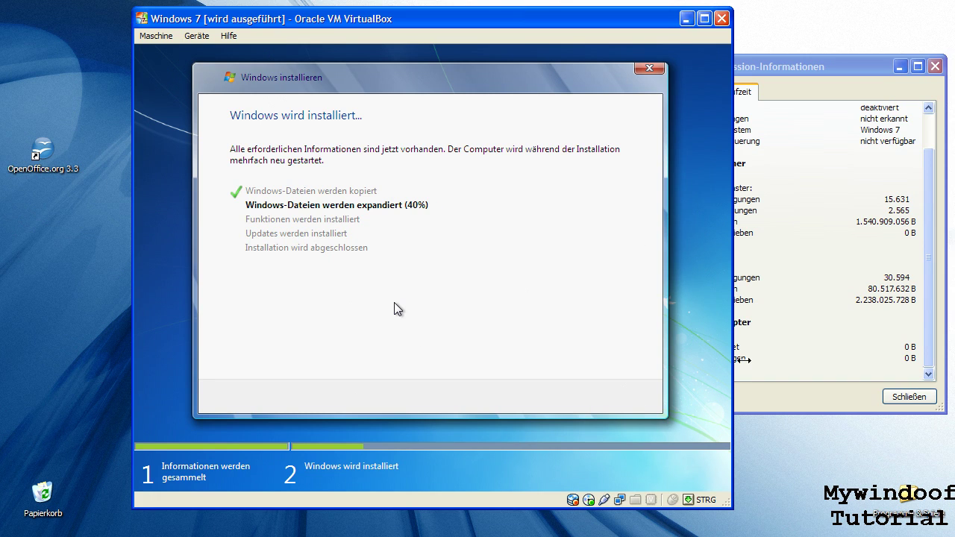
pyautogui.click(740, 360)
# - Place the session information window at the right edge and shift the VM window slightly left
pyautogui.moveTo(757, 67); pyautogui.dragTo(396, 96)
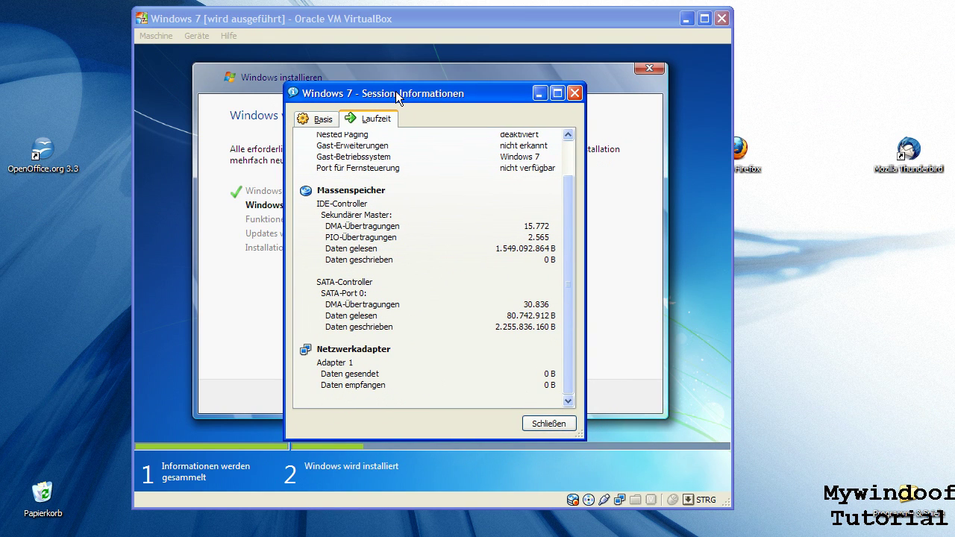
pyautogui.moveTo(480, 96); pyautogui.dragTo(866, 79)
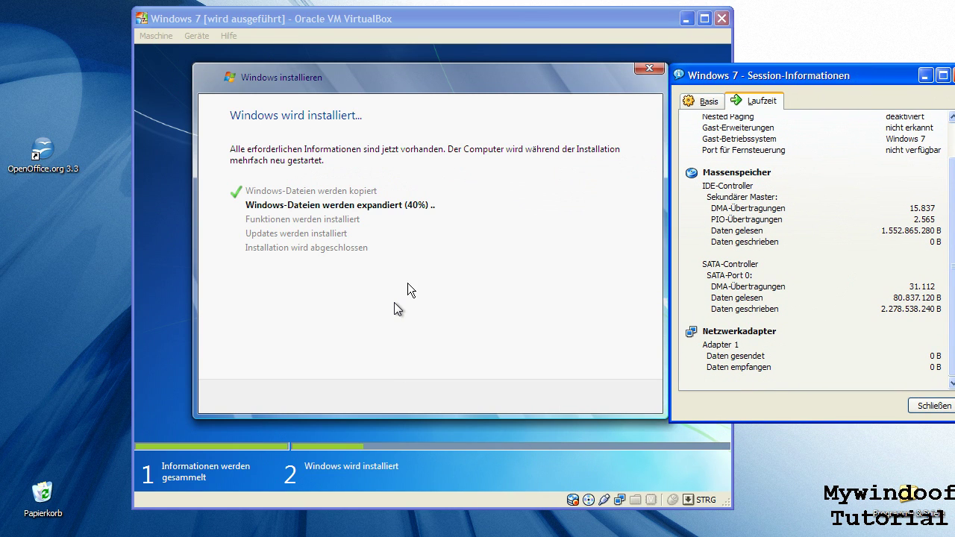
pyautogui.click(389, 19)
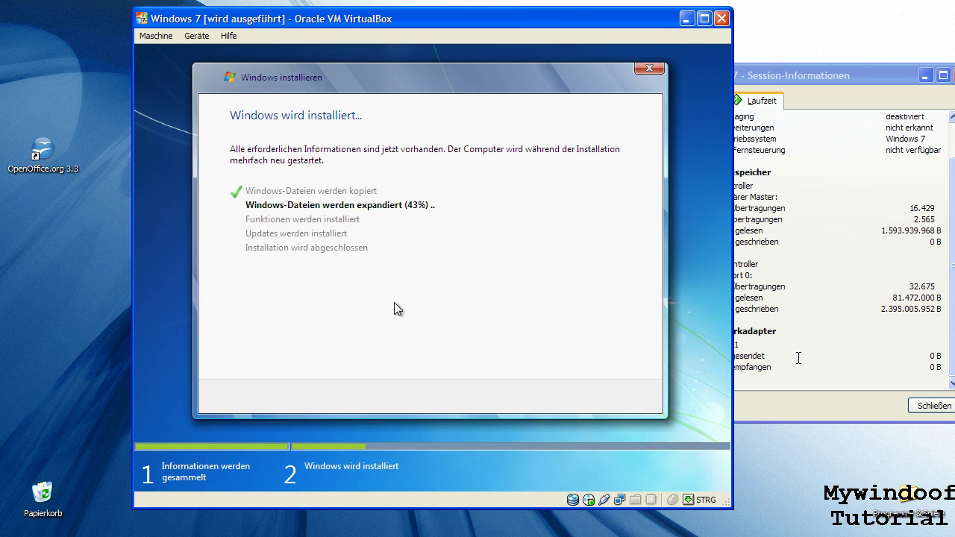
pyautogui.moveTo(589, 21); pyautogui.dragTo(524, 25)
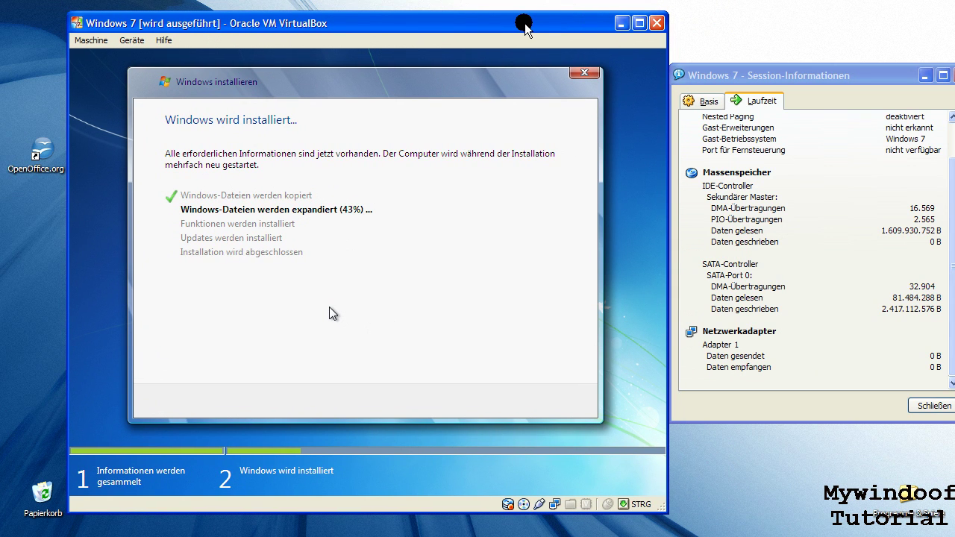
pyautogui.click(715, 79)
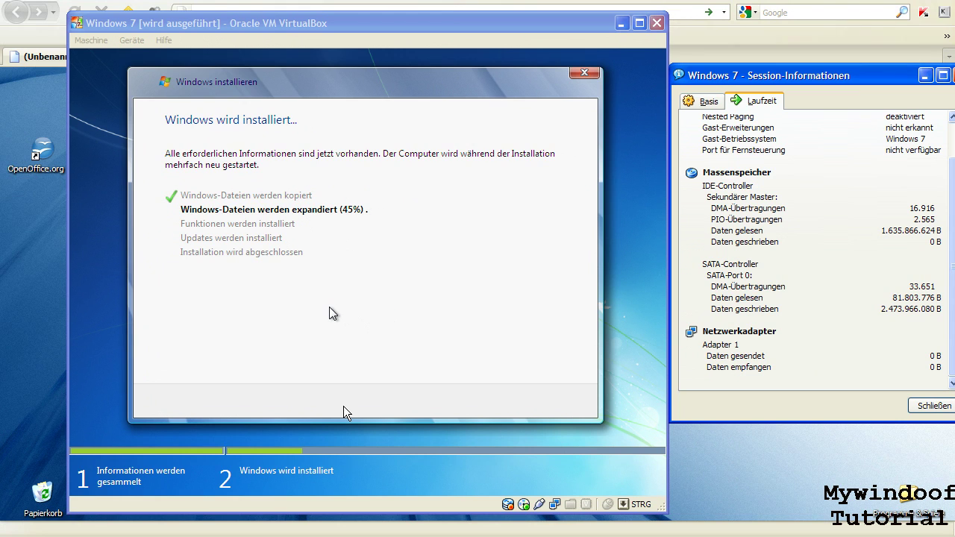
# - Move the runtime statistics over the VM and back aside, then click into Firefox's address bar
pyautogui.click(320, 18)
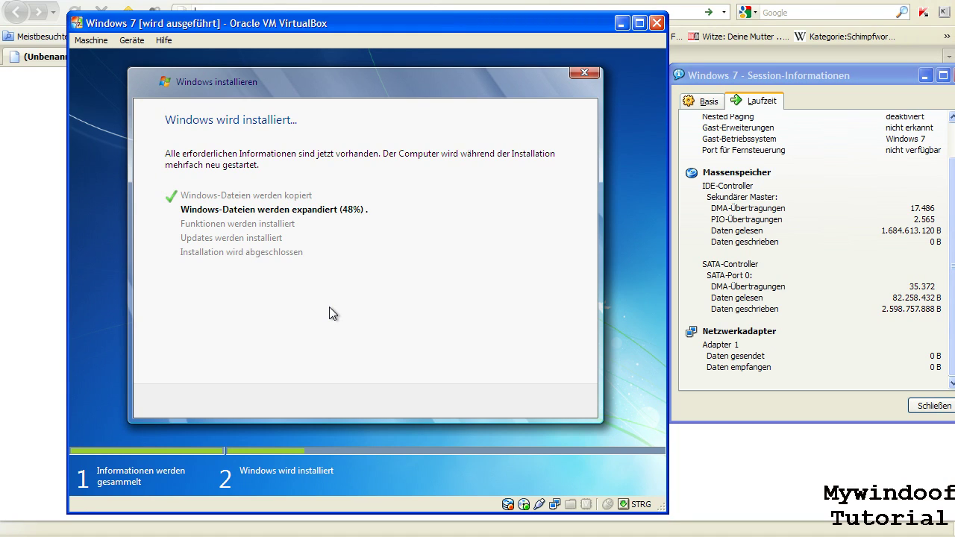
pyautogui.moveTo(762, 80); pyautogui.dragTo(369, 114)
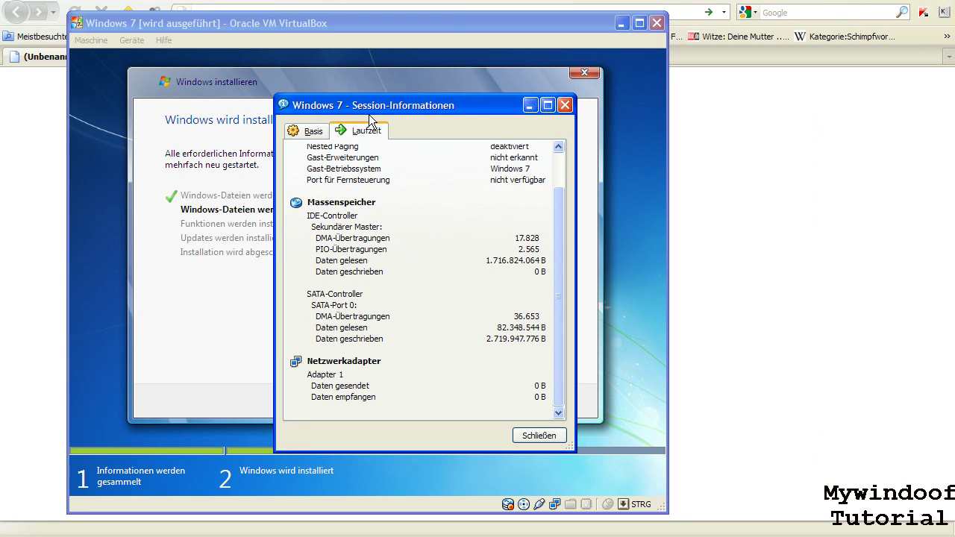
pyautogui.moveTo(383, 117); pyautogui.dragTo(726, 79)
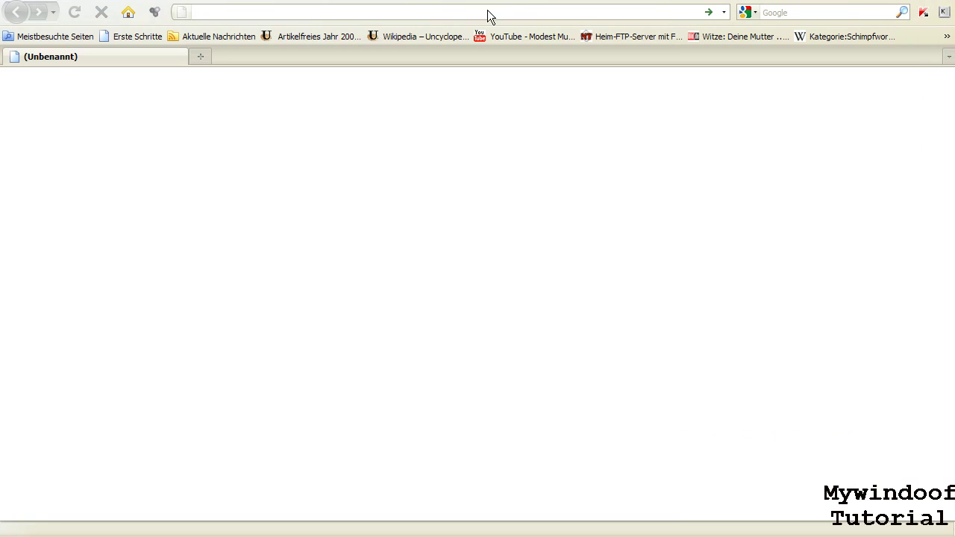
pyautogui.click(484, 11)
pyautogui.write('http://')
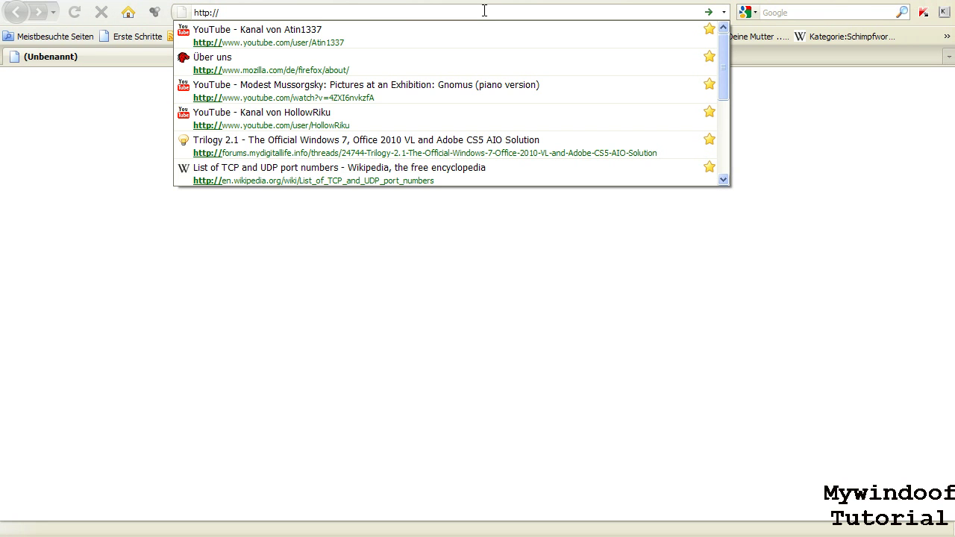
pyautogui.write('www.')
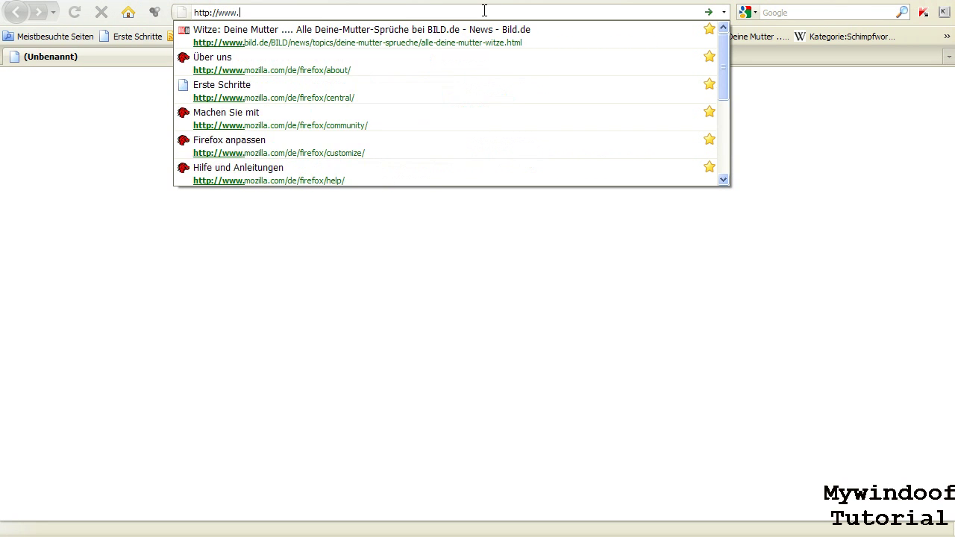
pyautogui.write('microsoft.de')
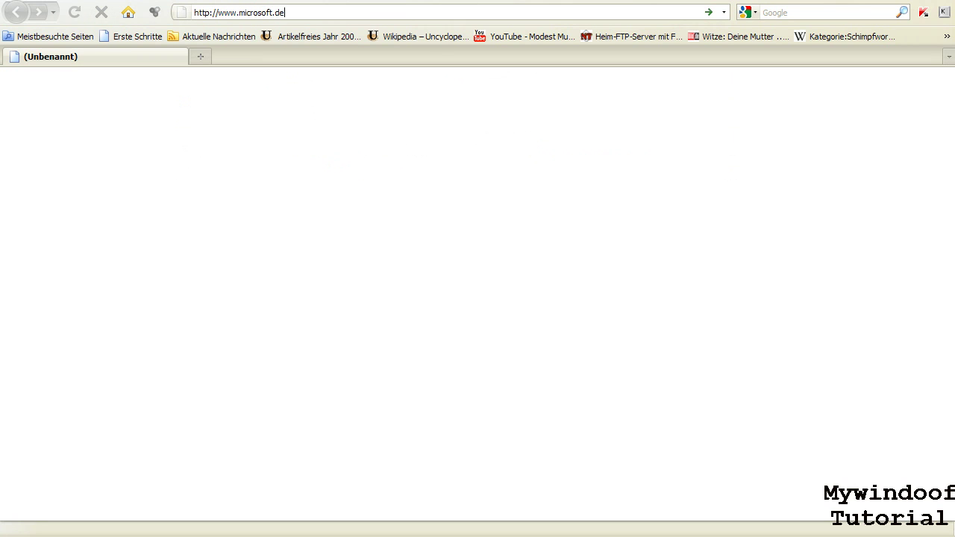
pyautogui.press('Return')
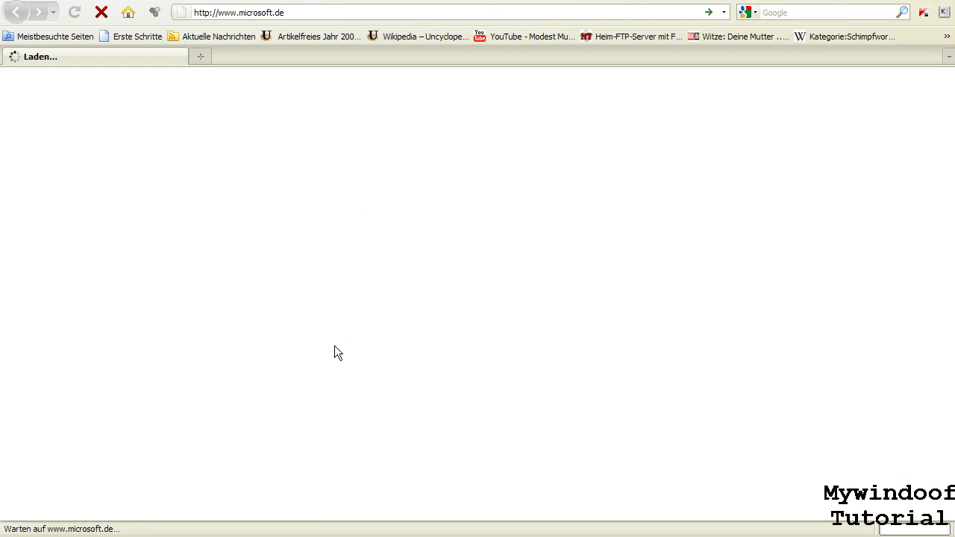
pyautogui.click(284, 528)
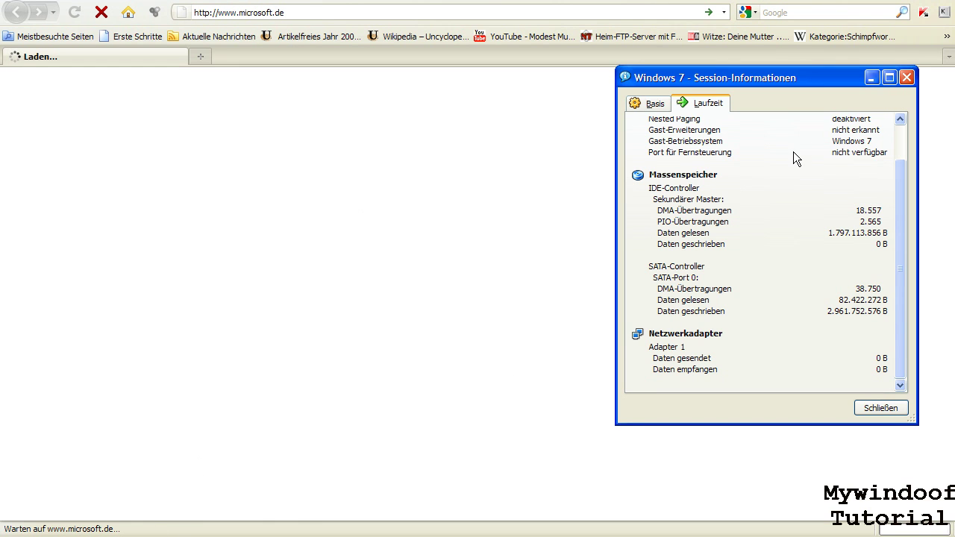
pyautogui.click(872, 77)
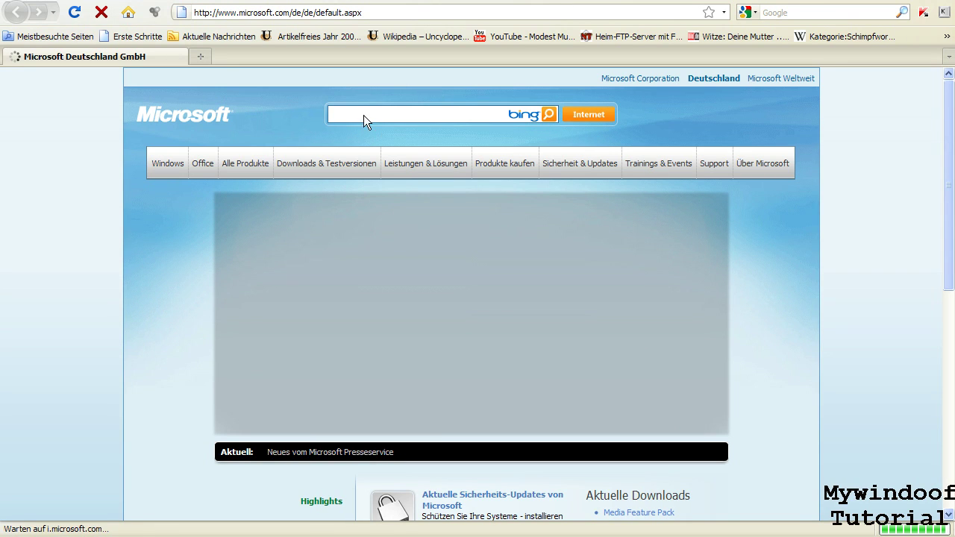
# - Search the Microsoft site for 'windows 7 editionen', fixing a typo, then restore the VM window
pyautogui.click(363, 114)
pyautogui.write('windows 7 editionen')
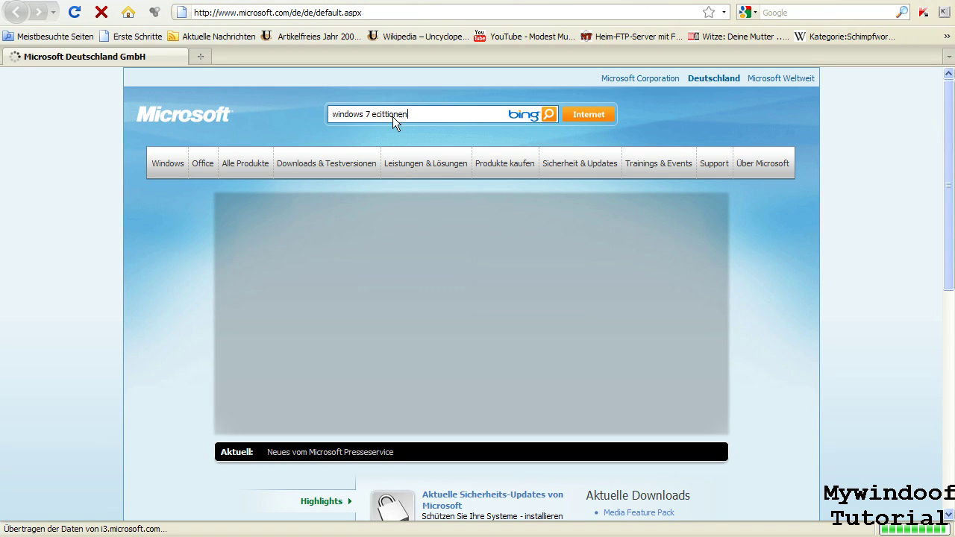
pyautogui.press('Left')
pyautogui.press('Left')
pyautogui.press('Left')
pyautogui.press('Left')
pyautogui.press('Left')
pyautogui.press('Left')
pyautogui.press('Left')
pyautogui.press('BackSpace')
pyautogui.press('BackSpace')
pyautogui.write('n')
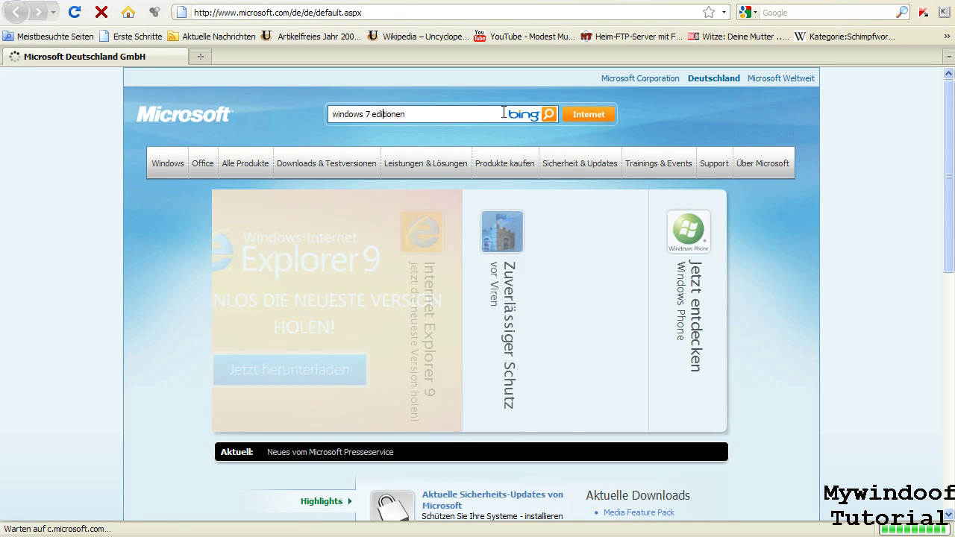
pyautogui.click(550, 114)
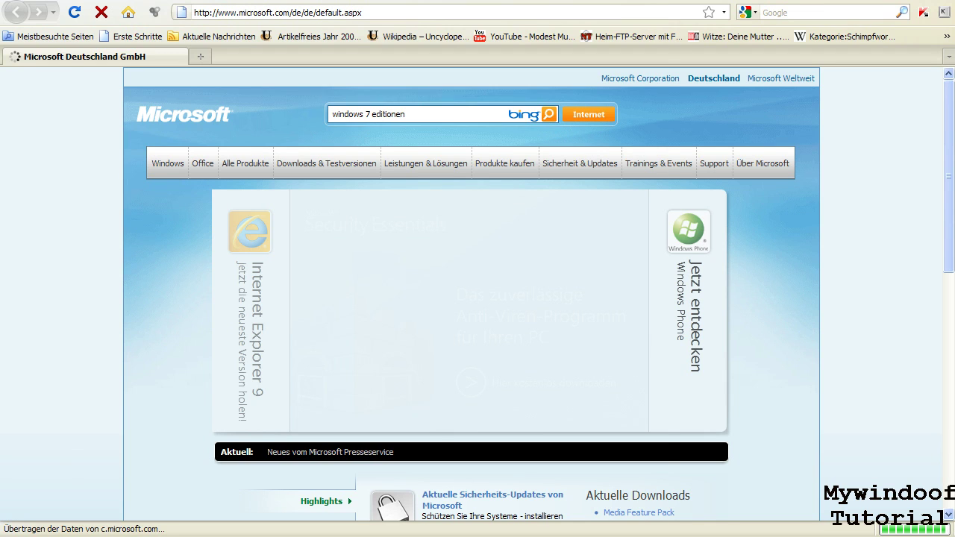
pyautogui.click(283, 533)
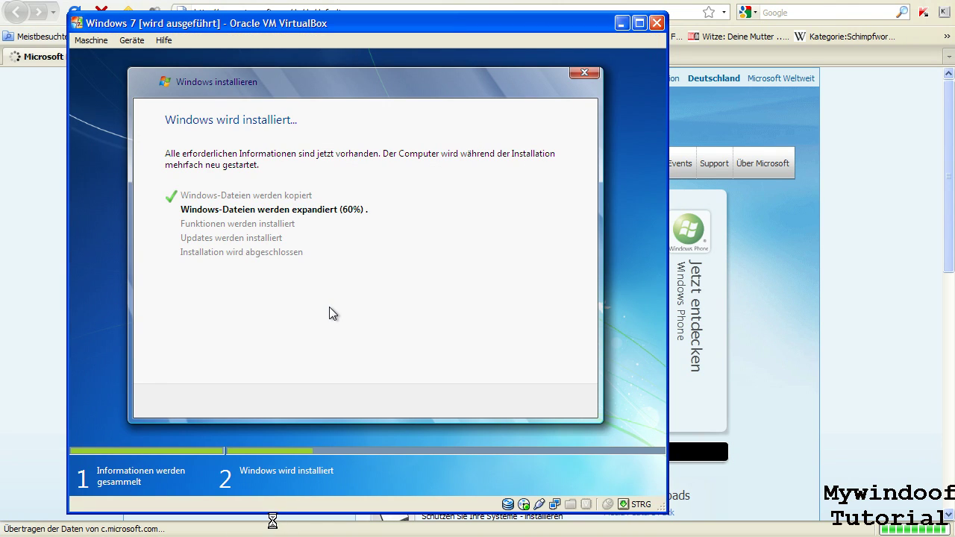
# - Open the VM's session information with Host+N, showing runtime statistics as expansion reaches 62%
pyautogui.hotkey('ctrl', 'n')
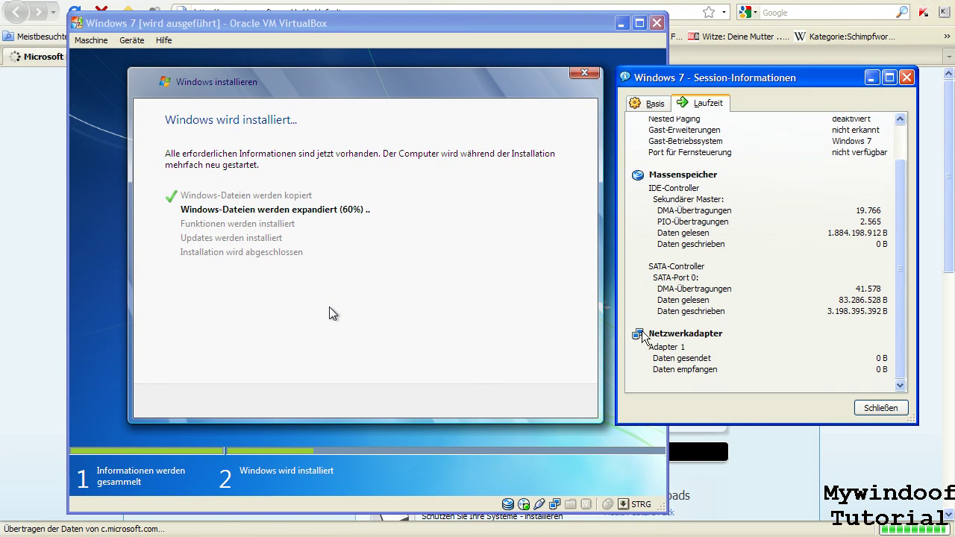
pyautogui.doubleClick(847, 313)
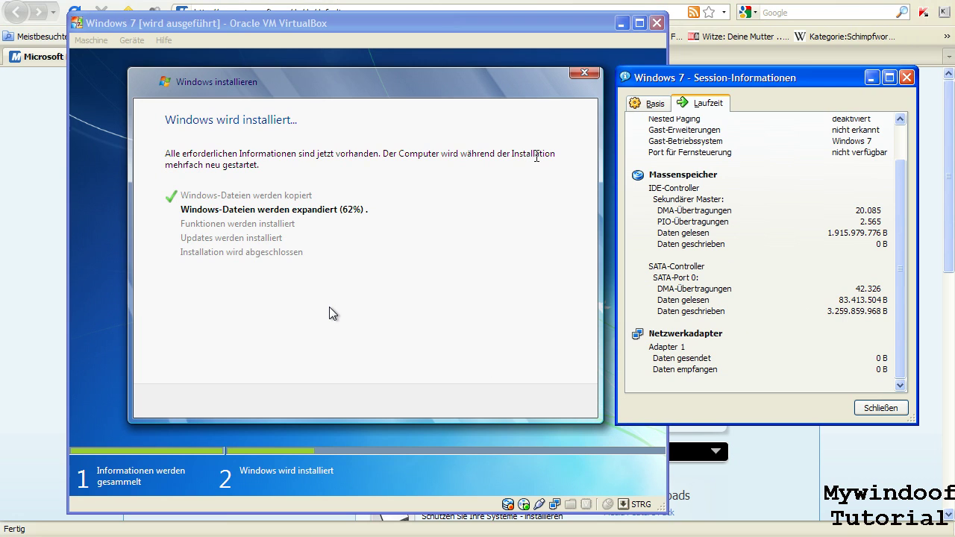
# - Bring Firefox forward and submit the 'windows 7 editionen' Bing search
pyautogui.click(29, 270)
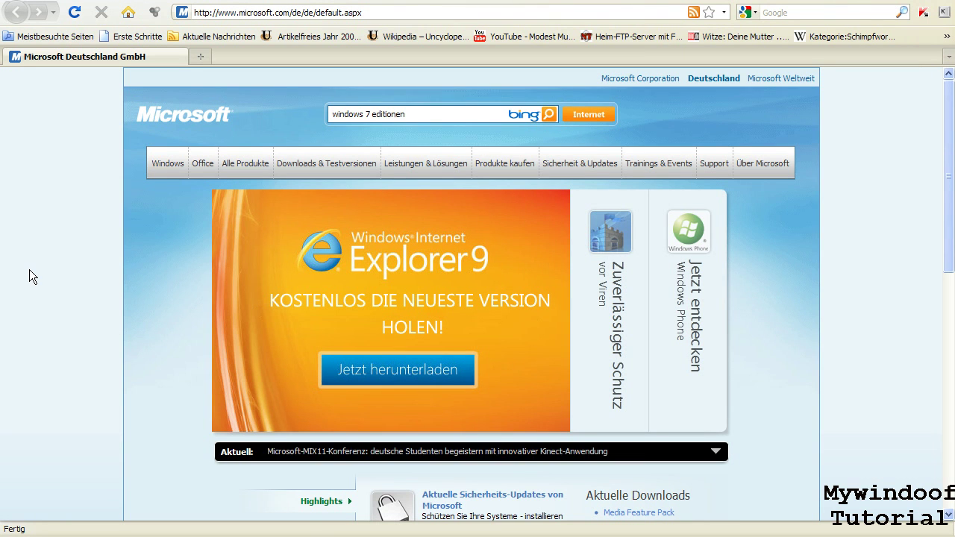
pyautogui.scroll(-5, 452, 197)
pyautogui.scroll(-3, 452, 198)
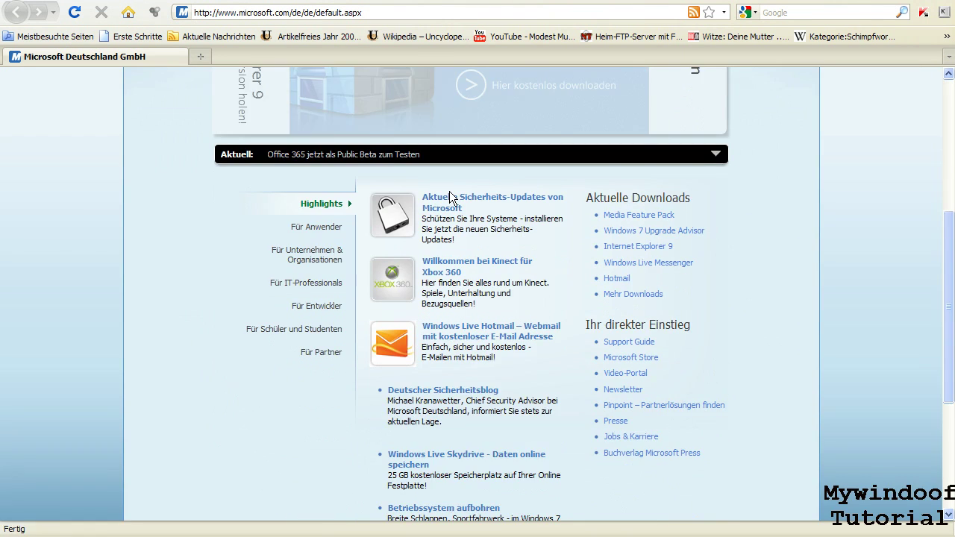
pyautogui.scroll(8, 527, 235)
pyautogui.click(552, 117)
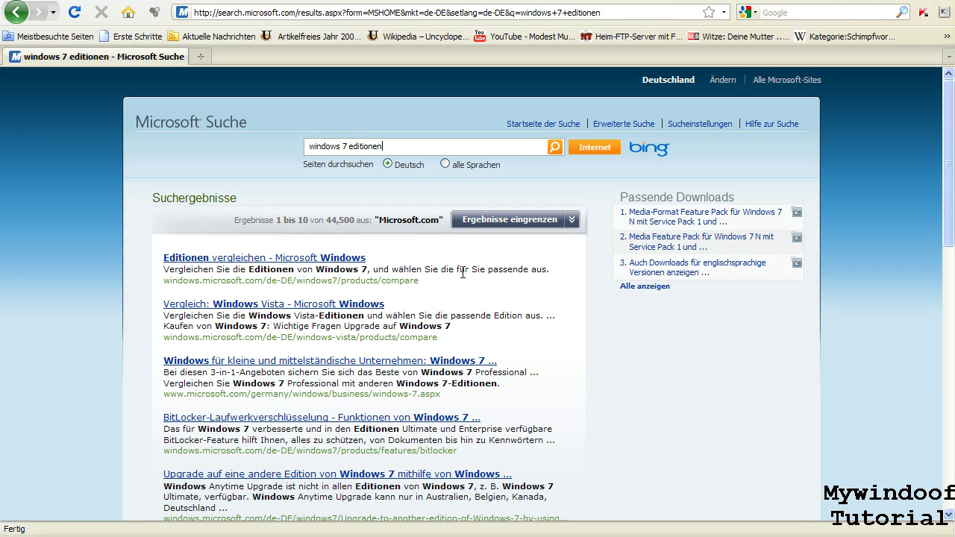
# - Open the 'Editionen vergleichen' result and scroll through the Windows 7 comparison page
pyautogui.click(317, 261)
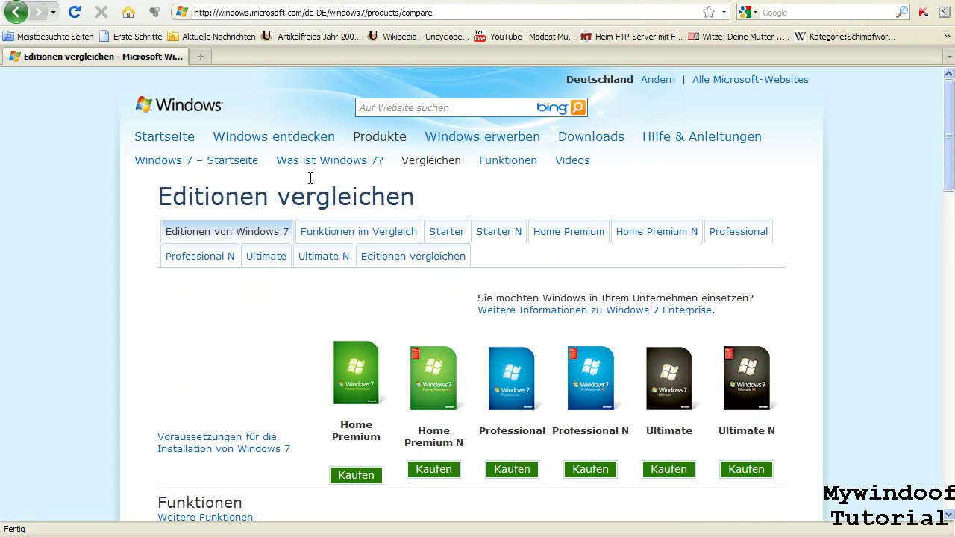
pyautogui.scroll(-2, 260, 345)
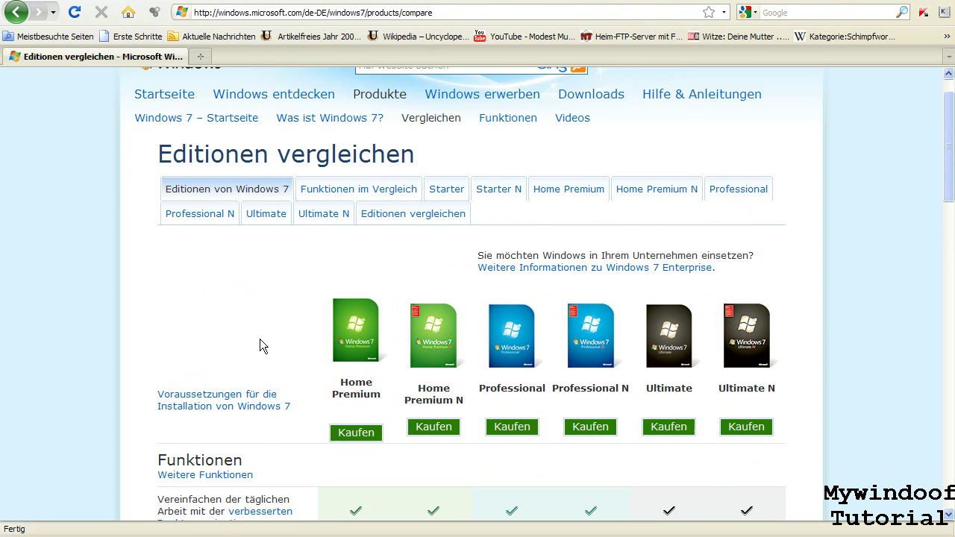
pyautogui.scroll(-1, 500, 328)
pyautogui.scroll(-1, 500, 328)
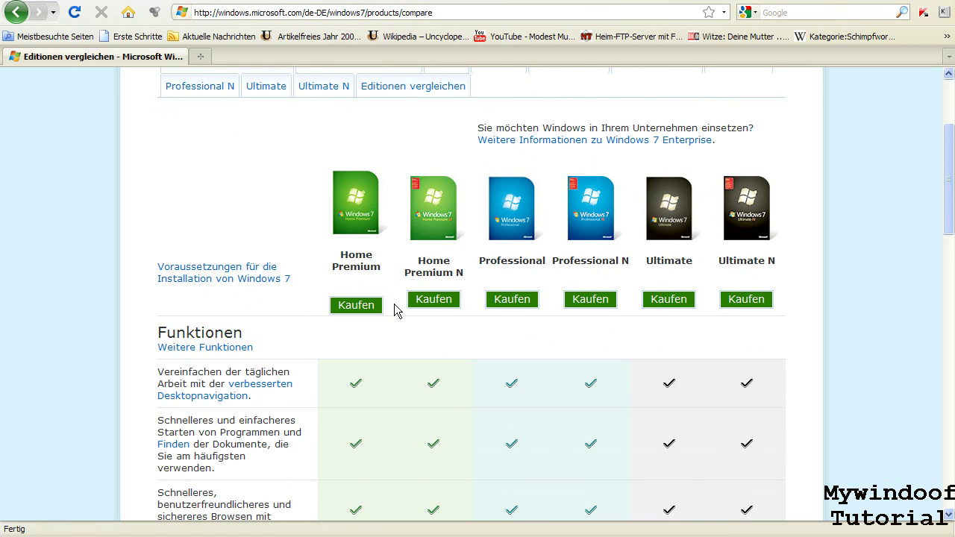
pyautogui.scroll(-2, 423, 317)
pyautogui.scroll(-1, 422, 317)
pyautogui.scroll(1, 423, 317)
pyautogui.scroll(-2, 423, 318)
pyautogui.scroll(-7, 422, 317)
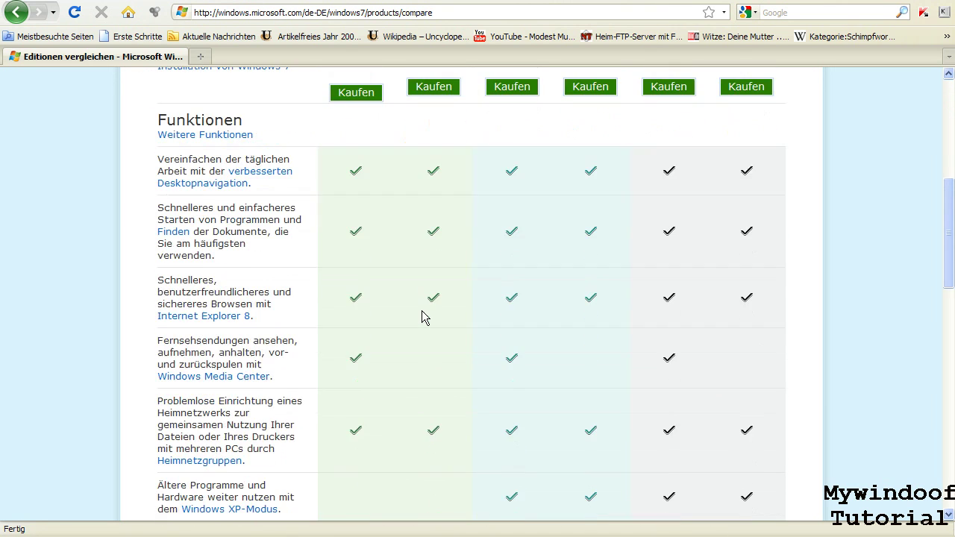
pyautogui.scroll(-5, 422, 317)
pyautogui.scroll(11, 422, 317)
pyautogui.scroll(-1, 422, 317)
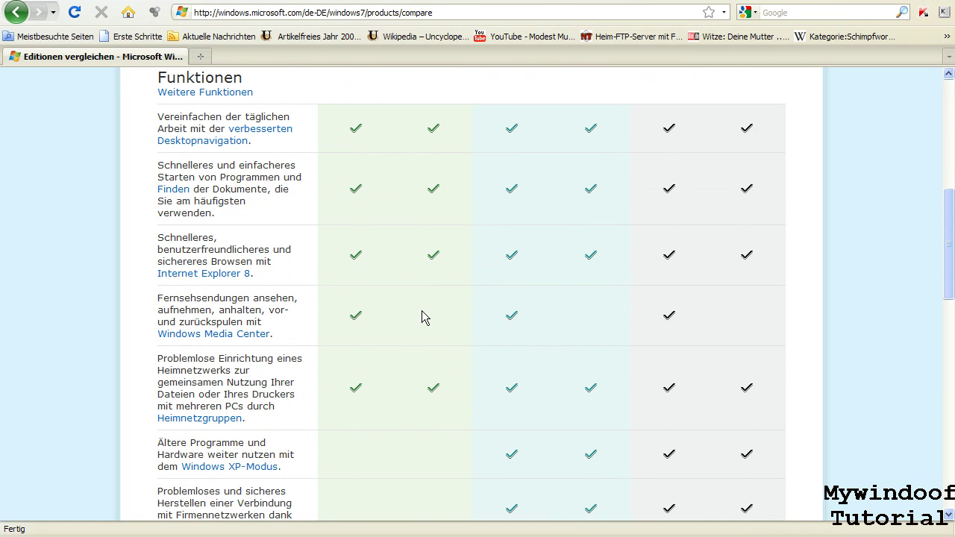
pyautogui.scroll(5, 422, 317)
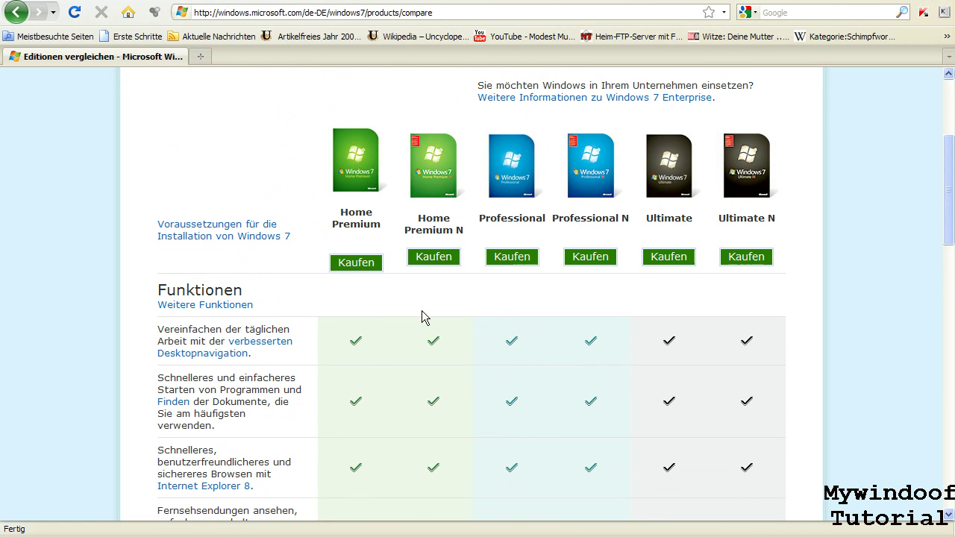
pyautogui.scroll(2, 418, 310)
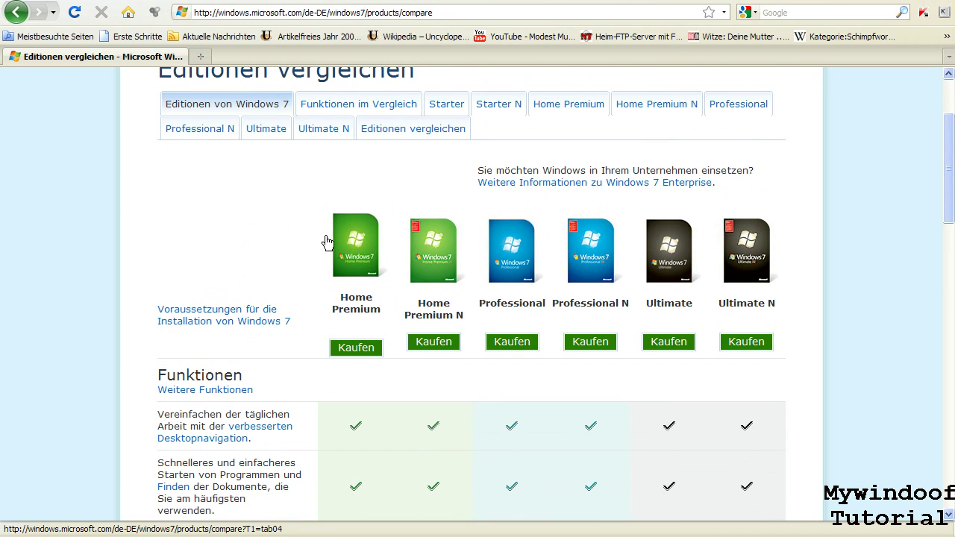
# - Select and clear the product names, desktop navigation text and second feature row
pyautogui.click(367, 354)
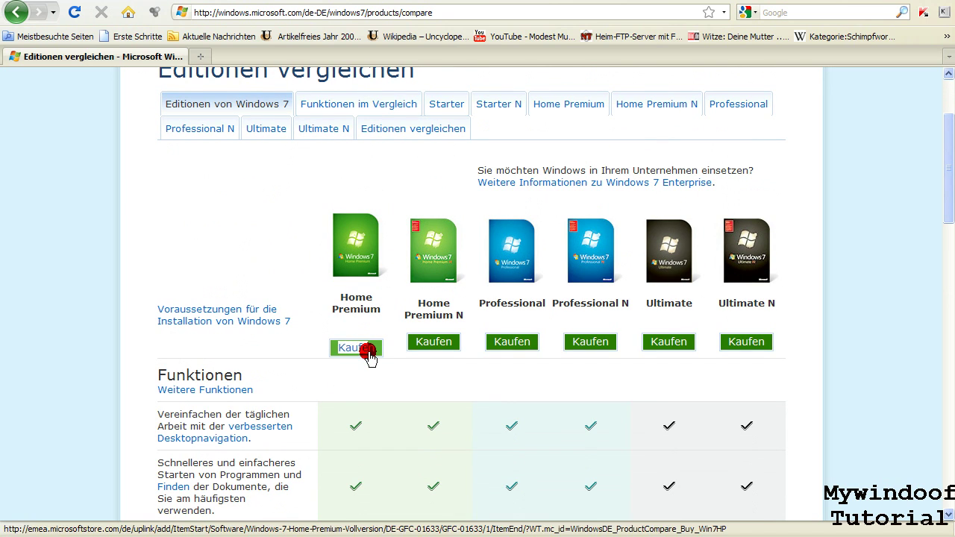
pyautogui.moveTo(392, 365)
pyautogui.mouseDown()
pyautogui.moveTo(351, 335)
pyautogui.moveTo(366, 358)
pyautogui.moveTo(396, 368)
pyautogui.mouseUp()
pyautogui.click(358, 339)
pyautogui.click(395, 361)
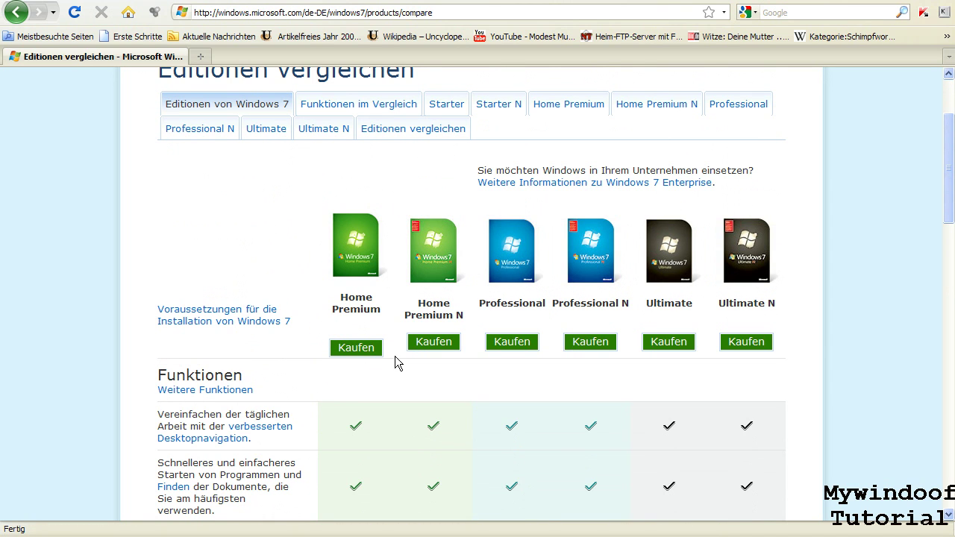
pyautogui.scroll(-5, 396, 358)
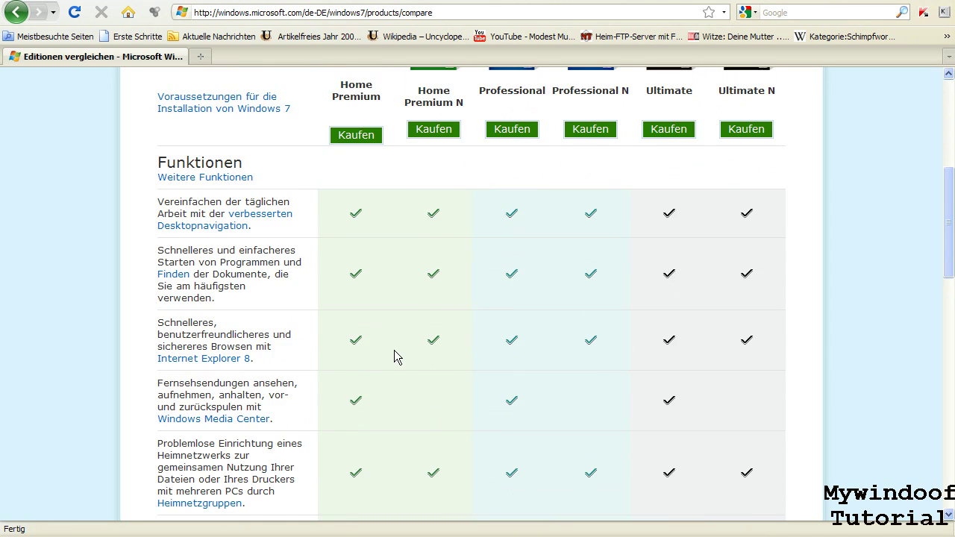
pyautogui.scroll(-2, 394, 357)
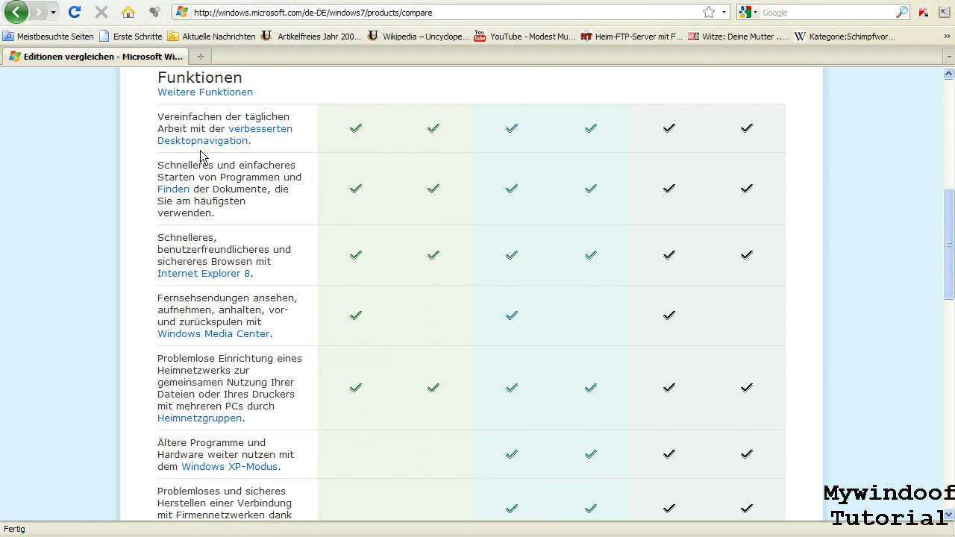
pyautogui.moveTo(263, 148); pyautogui.dragTo(226, 128)
pyautogui.click(107, 139)
pyautogui.click(418, 139)
pyautogui.scroll(-1, 127, 215)
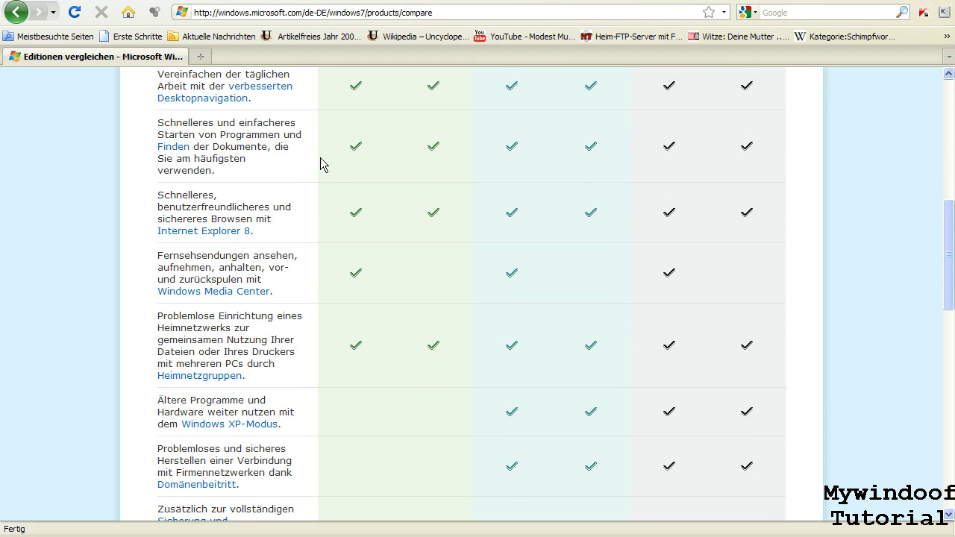
pyautogui.moveTo(239, 176); pyautogui.dragTo(134, 128)
pyautogui.click(134, 134)
# - Switch briefly to the VM window and back, opening and closing the Start menu
pyautogui.hotkey('alt', 'Tab')
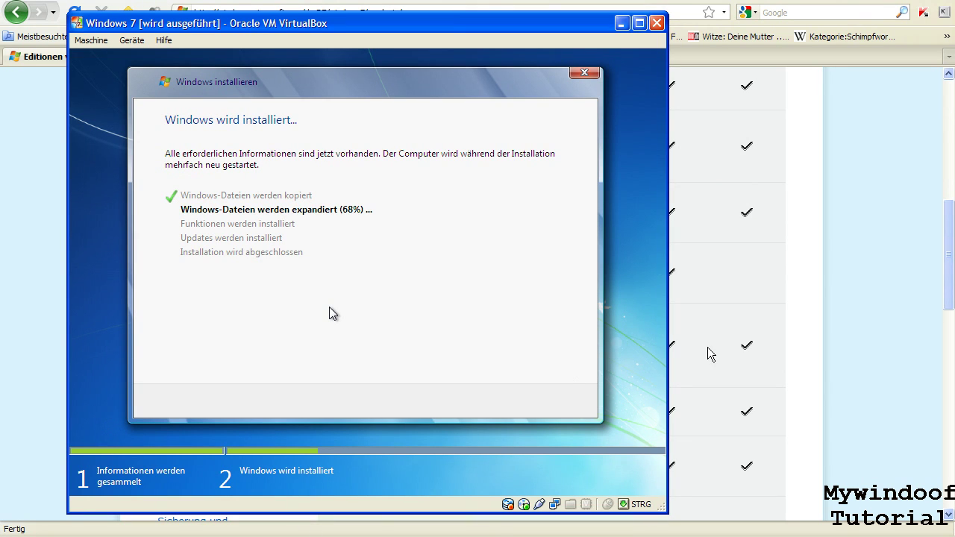
pyautogui.hotkey('alt', 'Tab')
pyautogui.press('super')
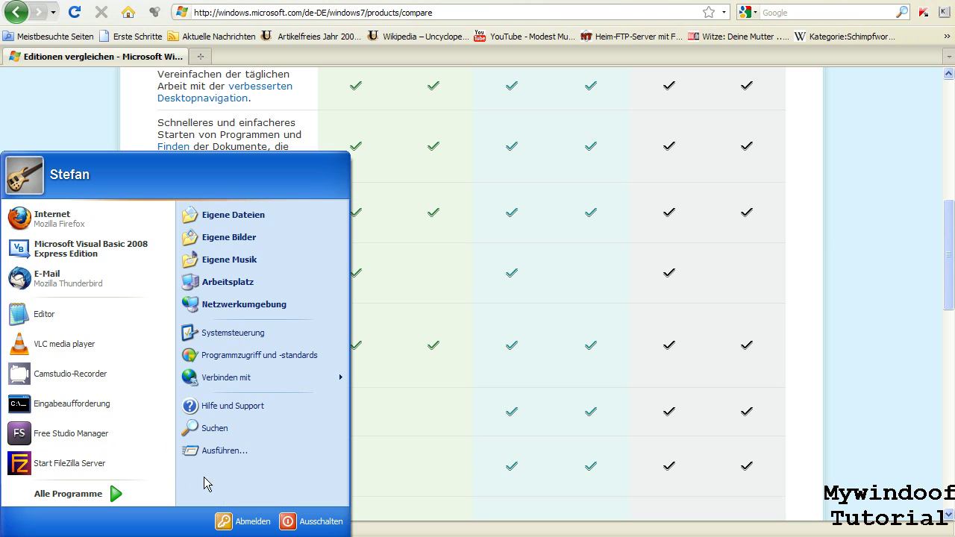
pyautogui.click(578, 321)
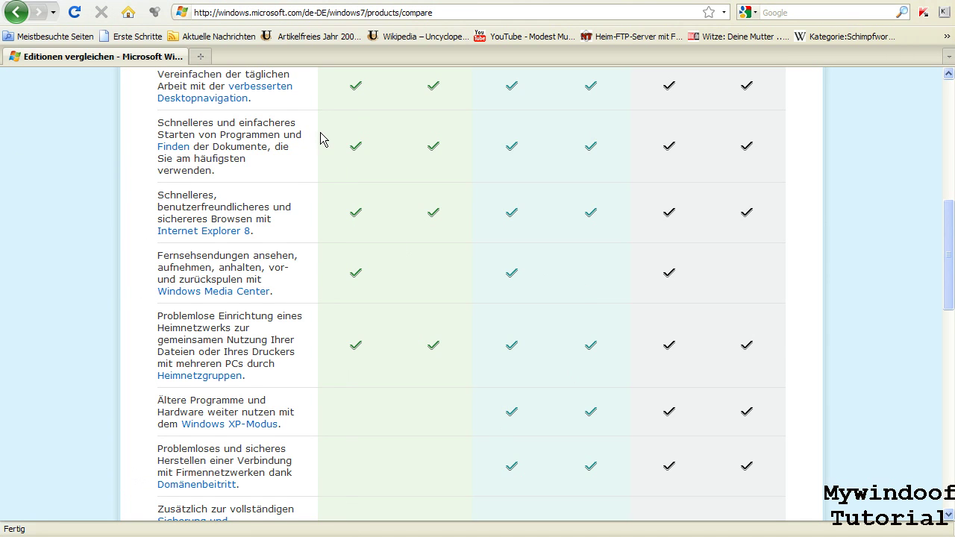
# - Highlight checkmarks and Internet Explorer 8 and Media Center descriptions, scrolling down to the Kaufen buttons
pyautogui.scroll(-1, 321, 139)
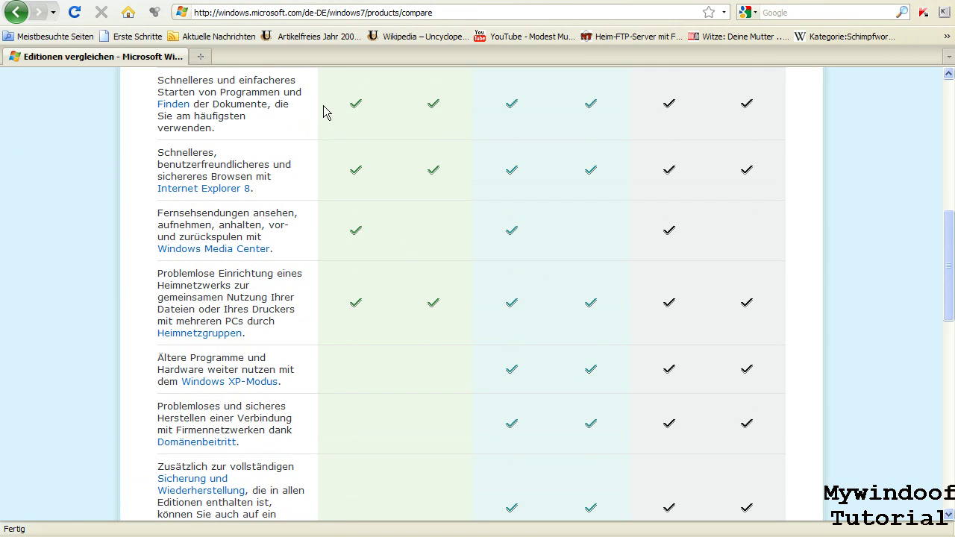
pyautogui.moveTo(342, 97); pyautogui.dragTo(790, 111)
pyautogui.click(797, 154)
pyautogui.scroll(-1, 335, 190)
pyautogui.moveTo(161, 104); pyautogui.dragTo(286, 145)
pyautogui.click(291, 152)
pyautogui.click(254, 146)
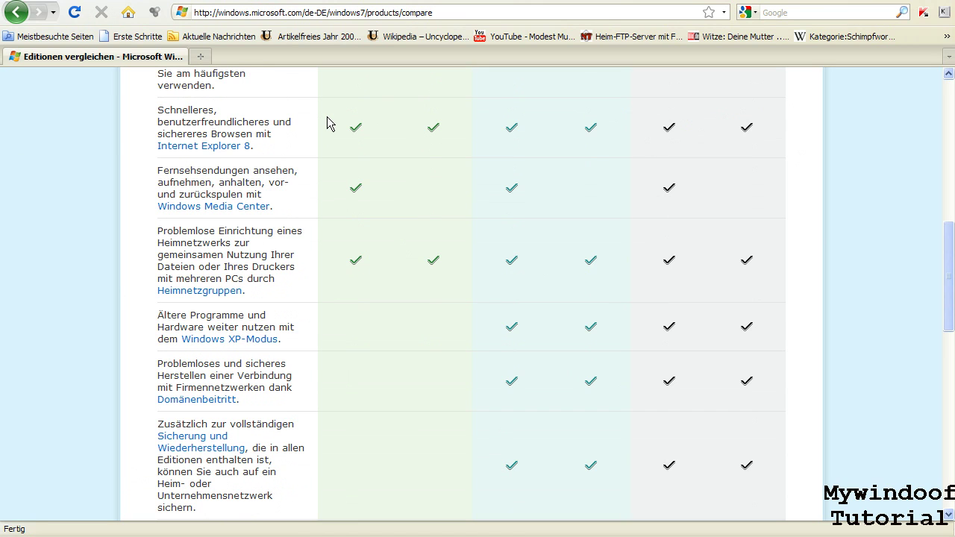
pyautogui.scroll(-1, 327, 124)
pyautogui.scroll(-1, 327, 124)
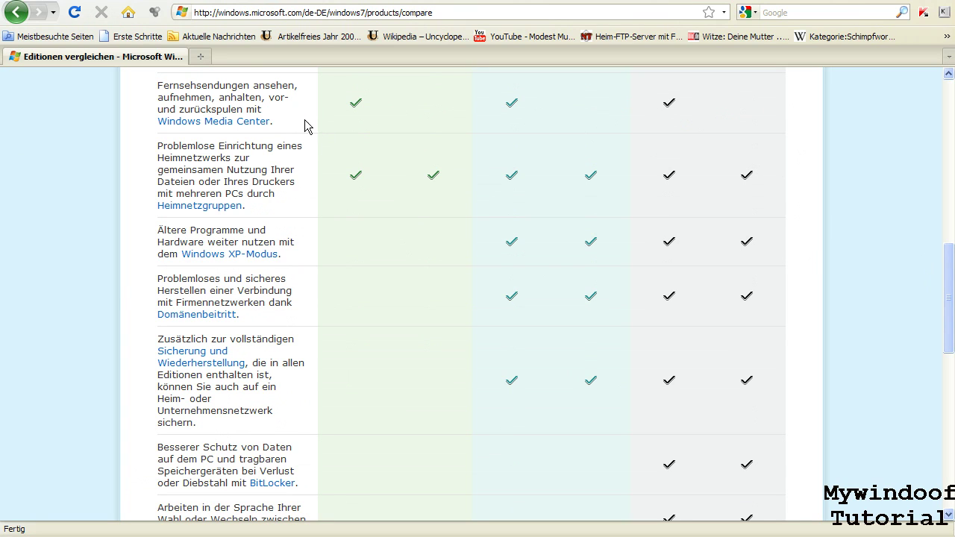
pyautogui.moveTo(161, 87); pyautogui.dragTo(295, 132)
pyautogui.click(295, 133)
pyautogui.scroll(-1, 328, 160)
pyautogui.scroll(-1, 331, 160)
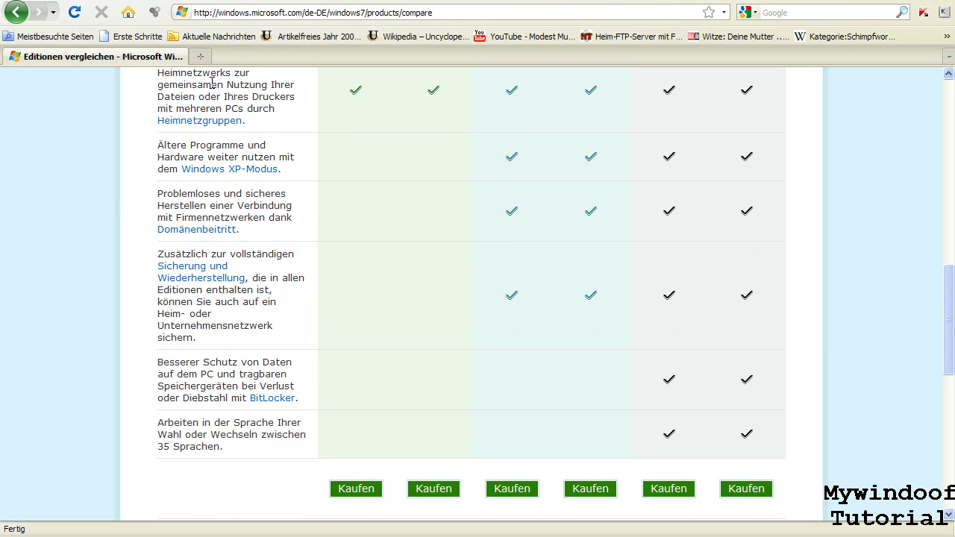
# - Select the home network feature text through Heimnetzgruppen and highlight its row's checkmarks
pyautogui.scroll(1, 212, 82)
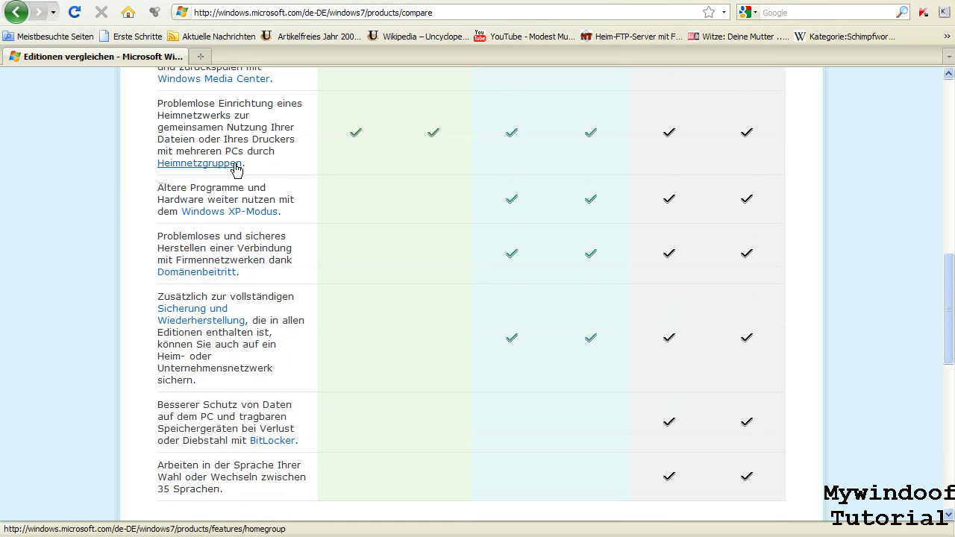
pyautogui.scroll(-1, 236, 170)
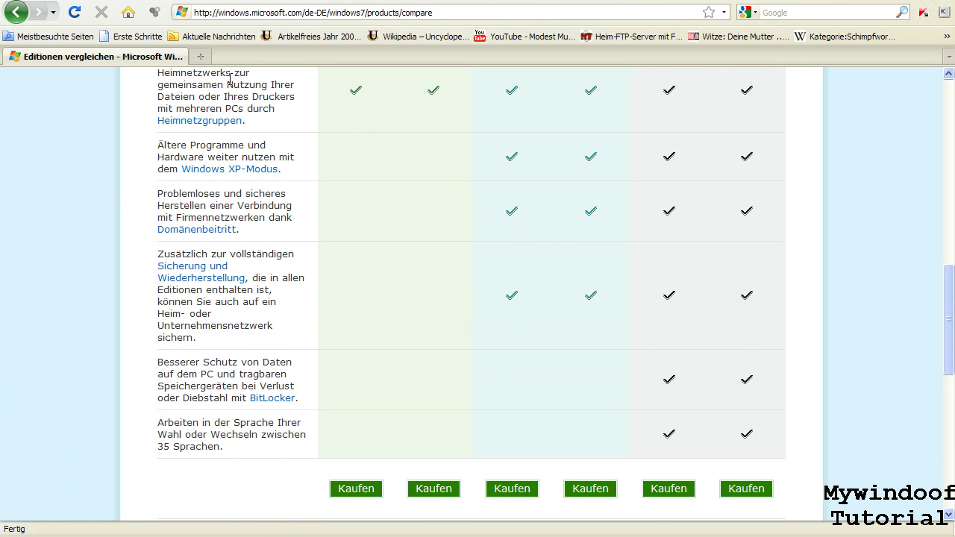
pyautogui.moveTo(158, 72); pyautogui.dragTo(155, 111)
pyautogui.moveTo(155, 122)
pyautogui.mouseDown()
pyautogui.moveTo(155, 140)
pyautogui.moveTo(243, 123)
pyautogui.mouseUp()
pyautogui.click(250, 126)
pyautogui.moveTo(335, 99); pyautogui.dragTo(769, 136)
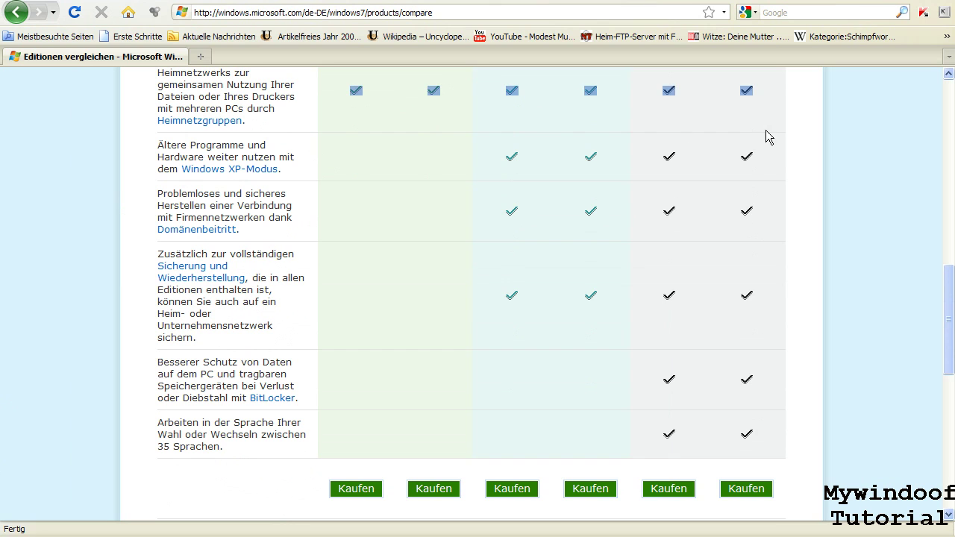
pyautogui.click(809, 215)
# - Highlight the Windows XP-Modus description and checkmarks, then drag the scrollbar up to the edition headers
pyautogui.scroll(-1, 663, 200)
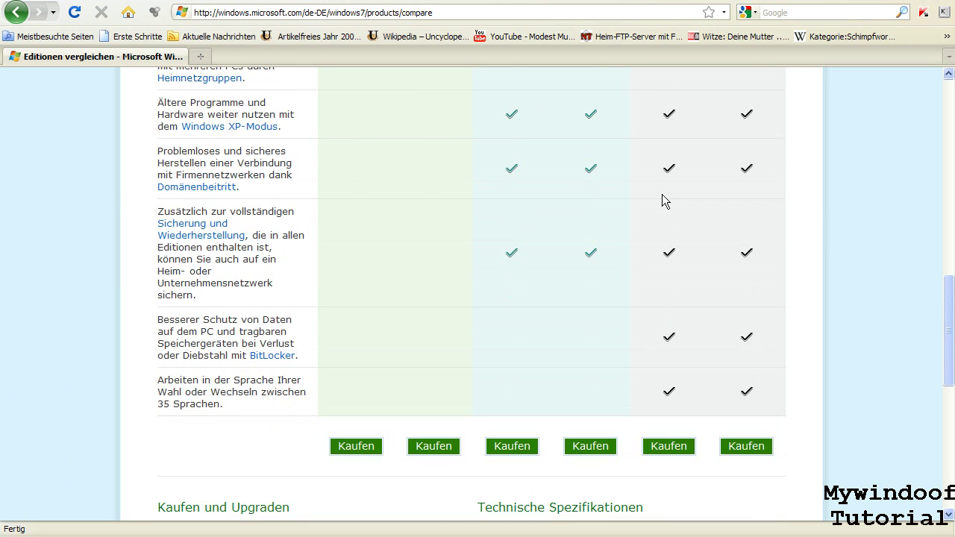
pyautogui.scroll(-1, 298, 179)
pyautogui.scroll(1, 299, 179)
pyautogui.moveTo(159, 107); pyautogui.dragTo(296, 134)
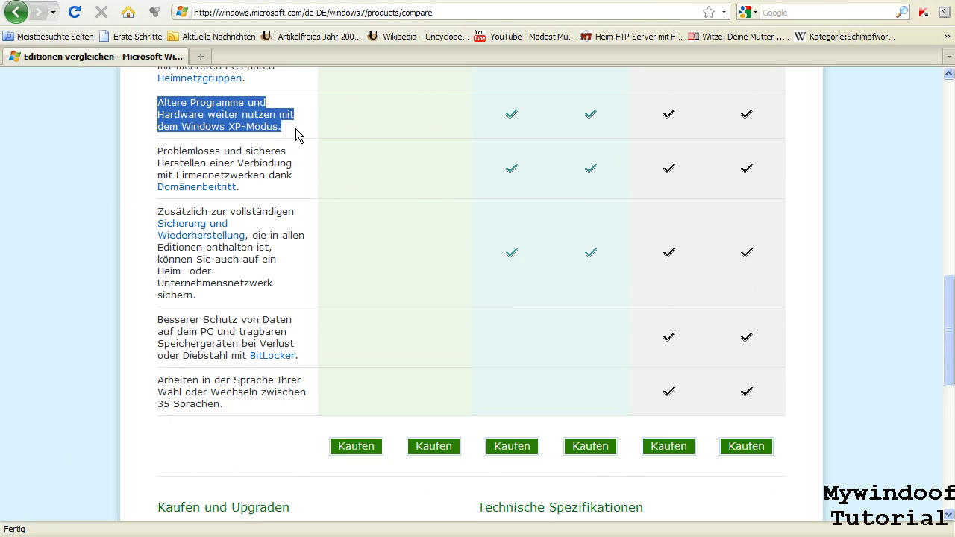
pyautogui.click(295, 135)
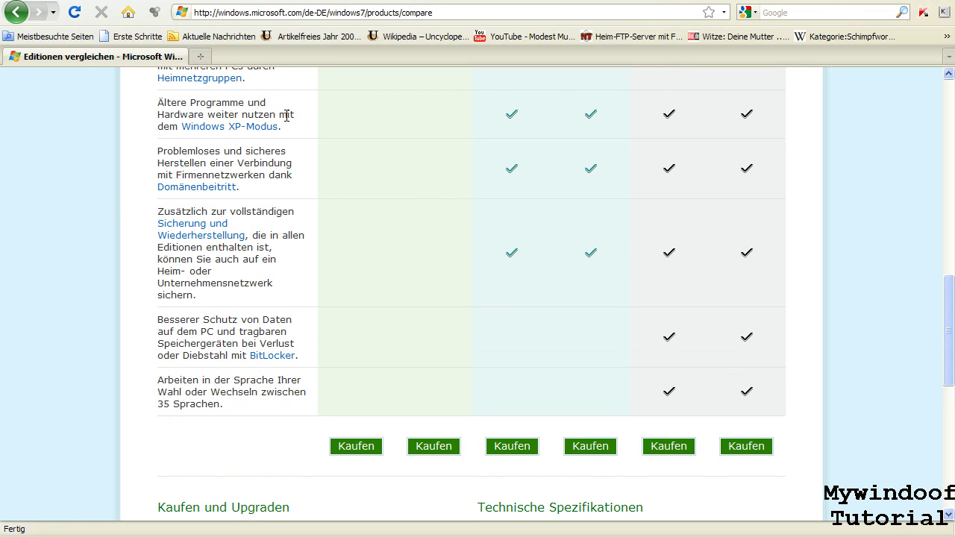
pyautogui.moveTo(403, 111); pyautogui.dragTo(759, 135)
pyautogui.moveTo(948, 356); pyautogui.dragTo(948, 209)
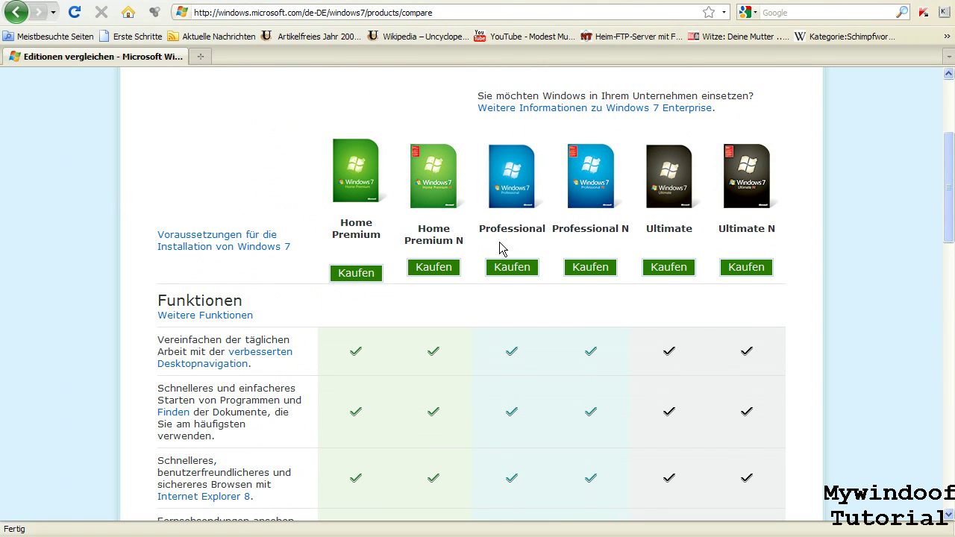
# - Open the Professional N edition link in a new Firefox tab
pyautogui.moveTo(482, 230); pyautogui.dragTo(528, 225)
pyautogui.click(546, 228)
pyautogui.click(608, 198)
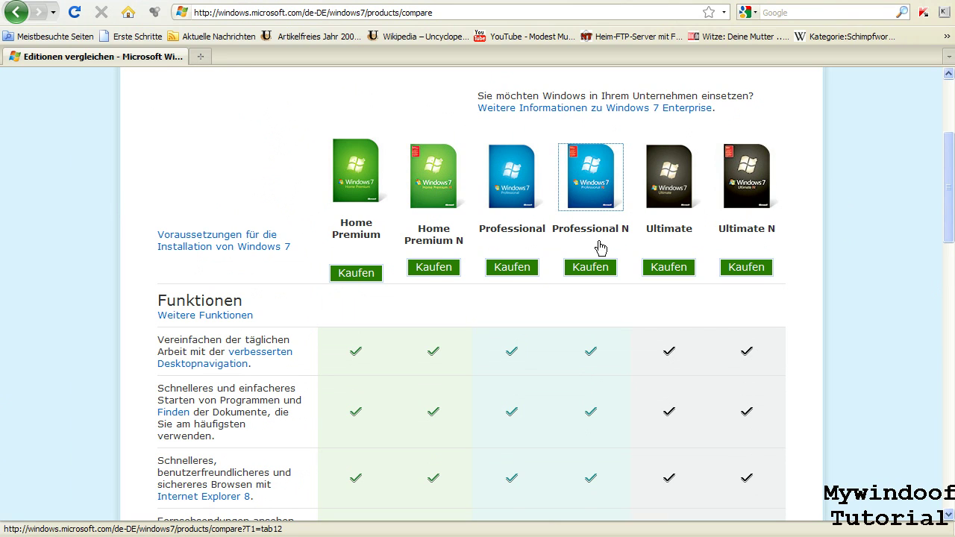
pyautogui.rightClick(609, 194)
pyautogui.click(257, 164)
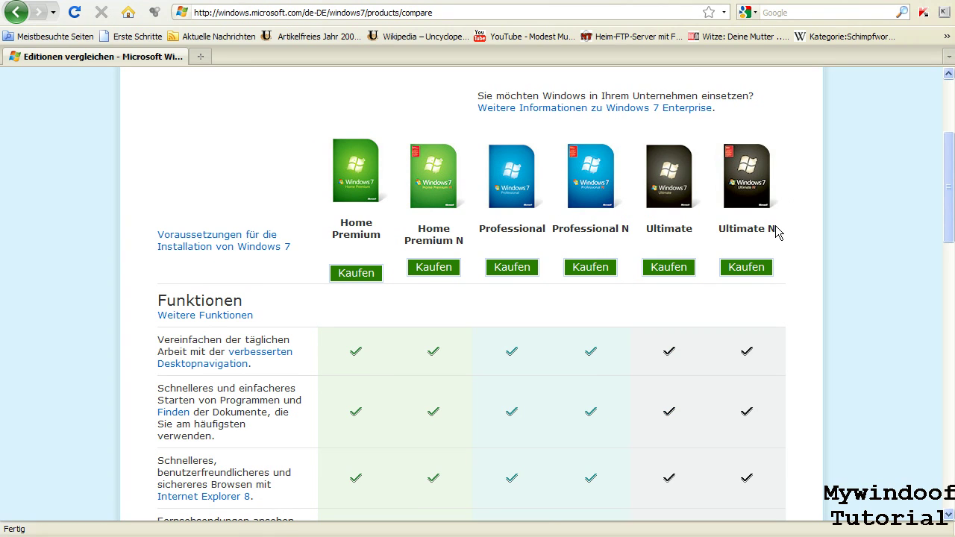
pyautogui.rightClick(608, 188)
pyautogui.click(610, 200)
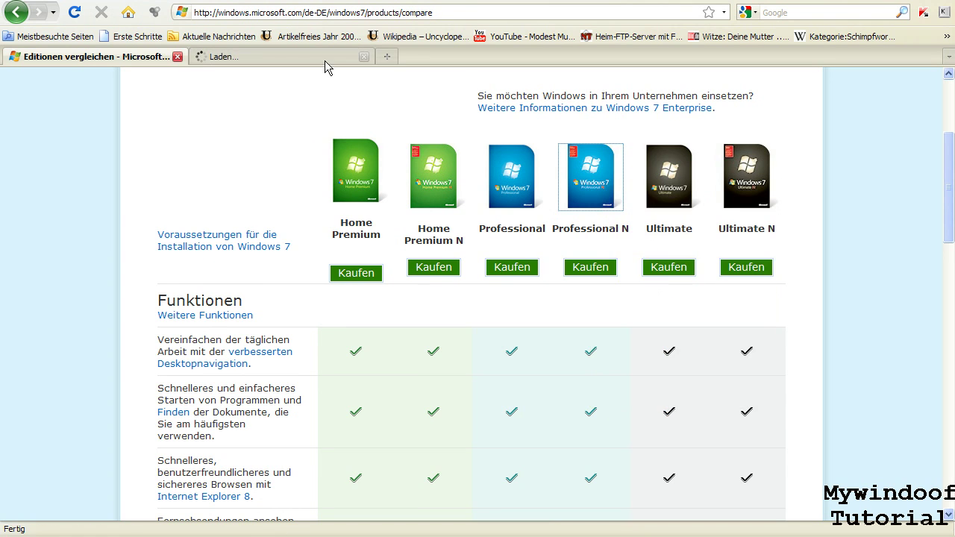
# - Switch between the comparison tab and the loading Professional N tab, ending on Professional N
pyautogui.click(318, 57)
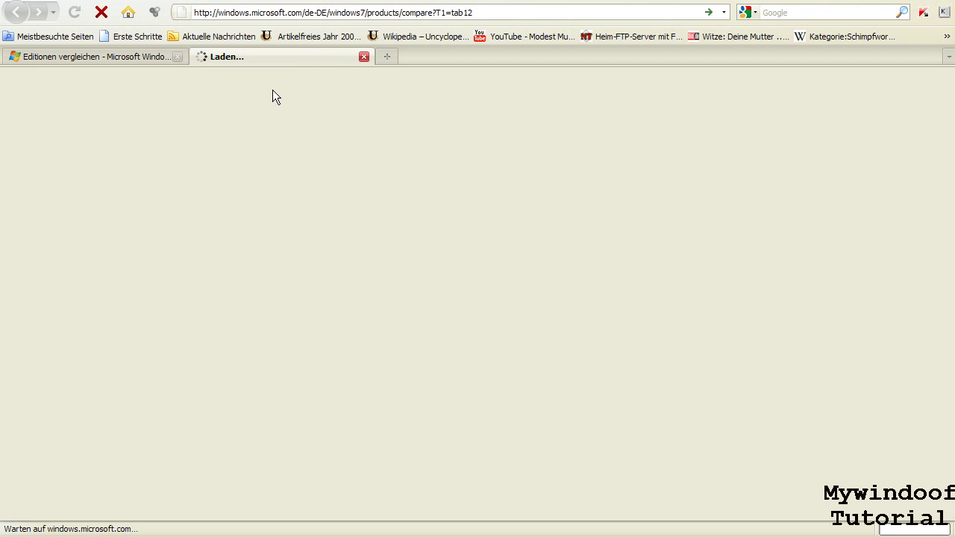
pyautogui.click(149, 57)
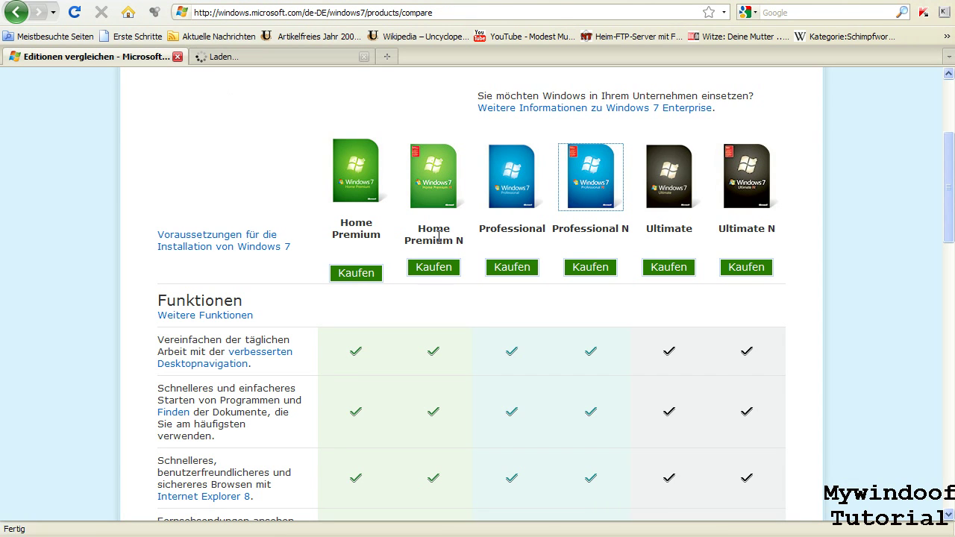
pyautogui.scroll(-1, 508, 271)
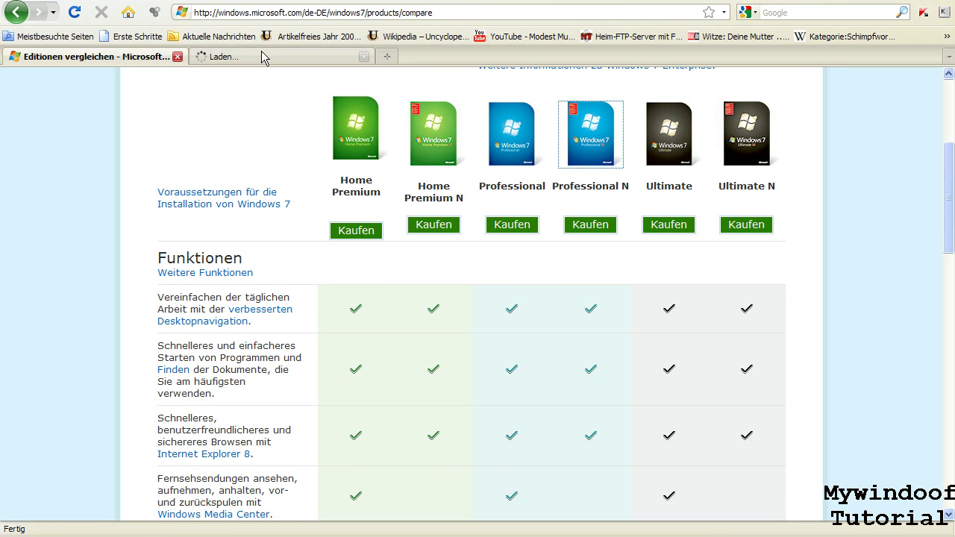
pyautogui.click(261, 57)
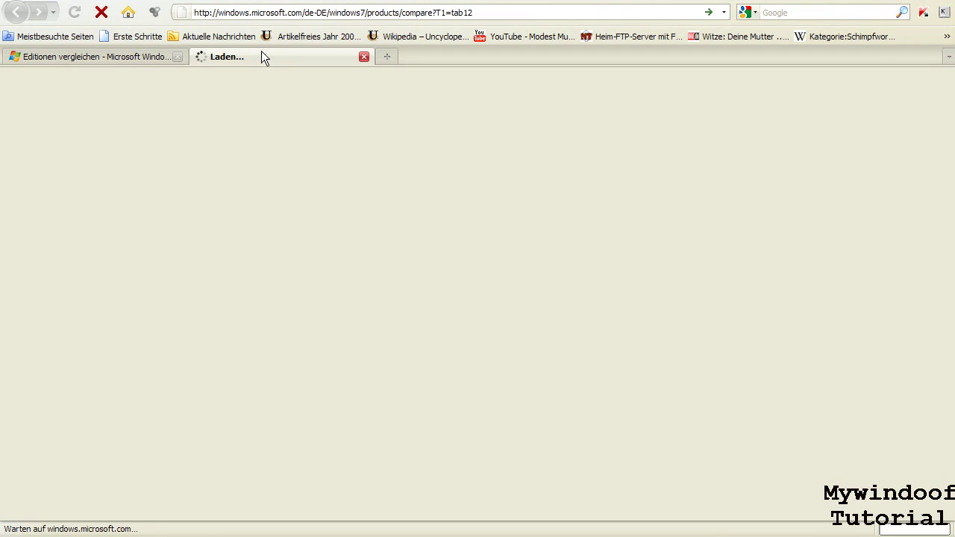
pyautogui.click(108, 56)
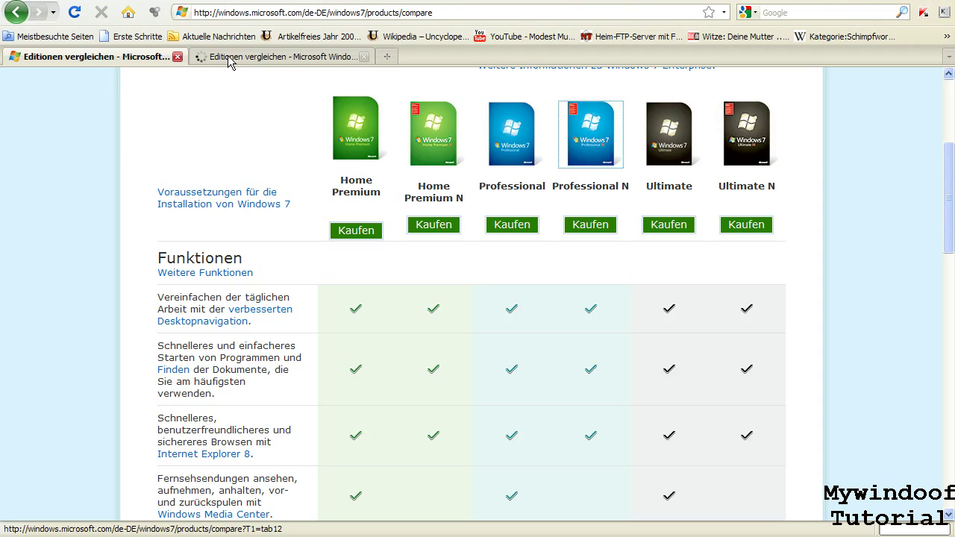
pyautogui.click(228, 58)
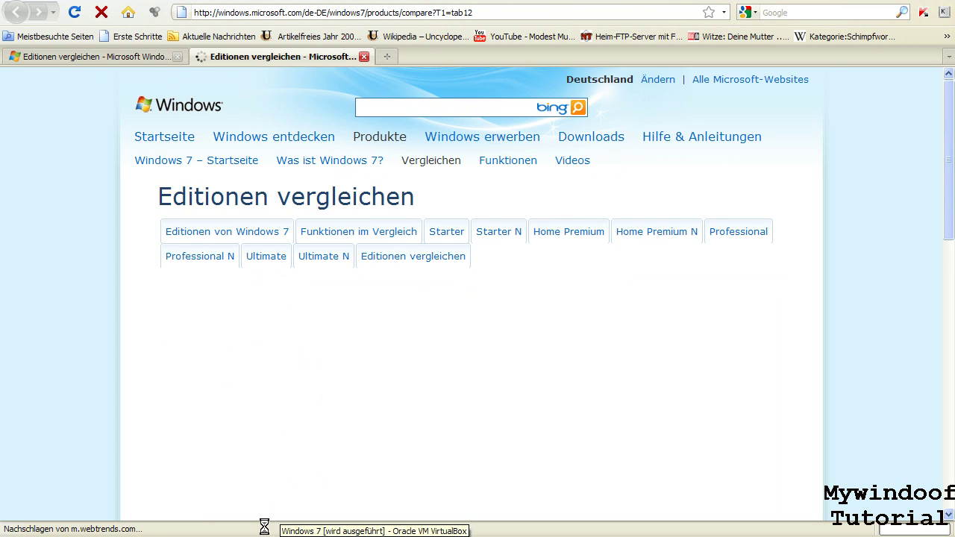
pyautogui.hotkey('alt', 'Tab')
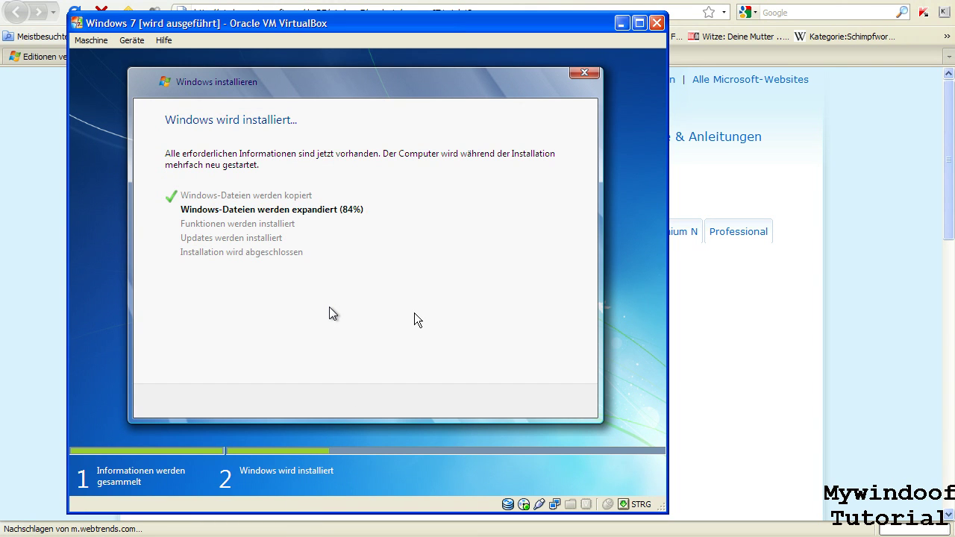
pyautogui.hotkey('ctrl', 'n')
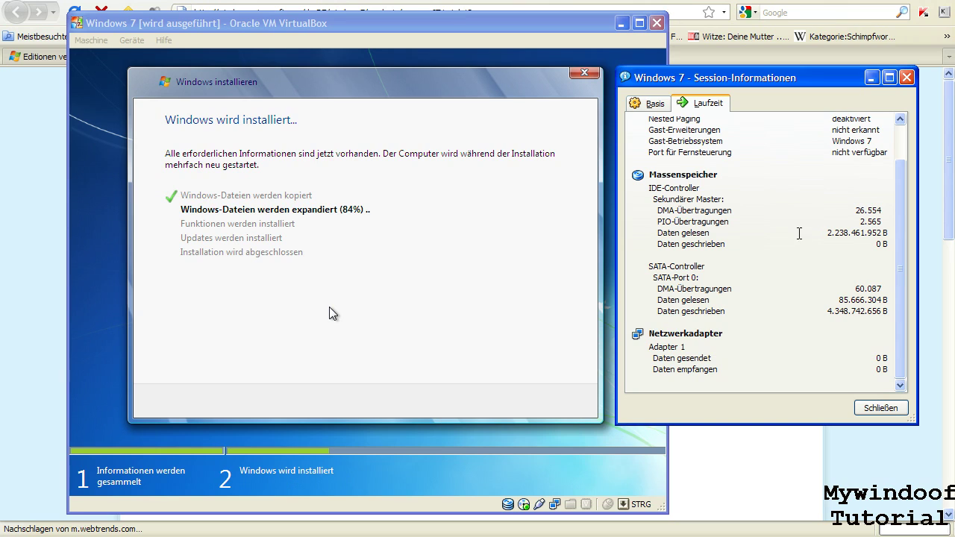
pyautogui.click(872, 78)
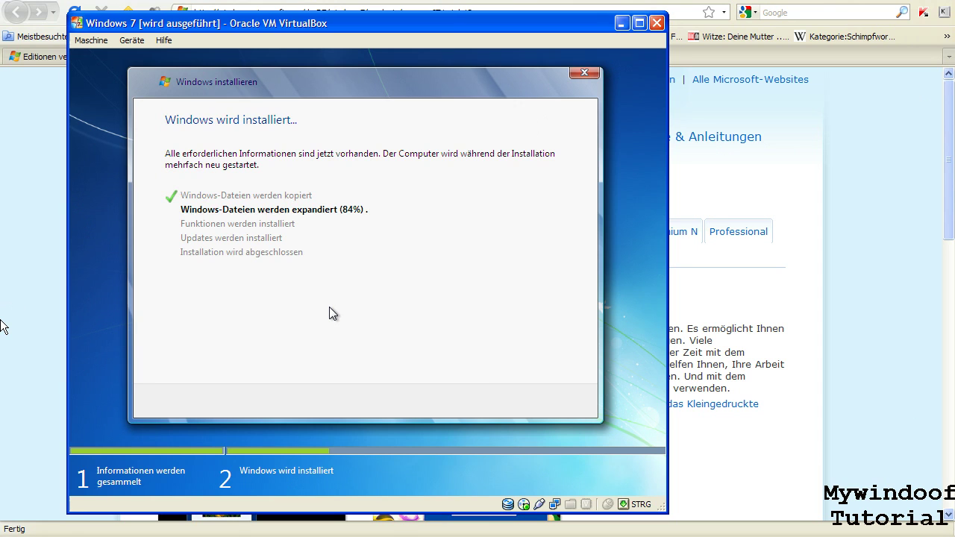
pyautogui.hotkey('alt', 'Tab')
pyautogui.scroll(-2, 388, 348)
pyautogui.scroll(-1, 388, 347)
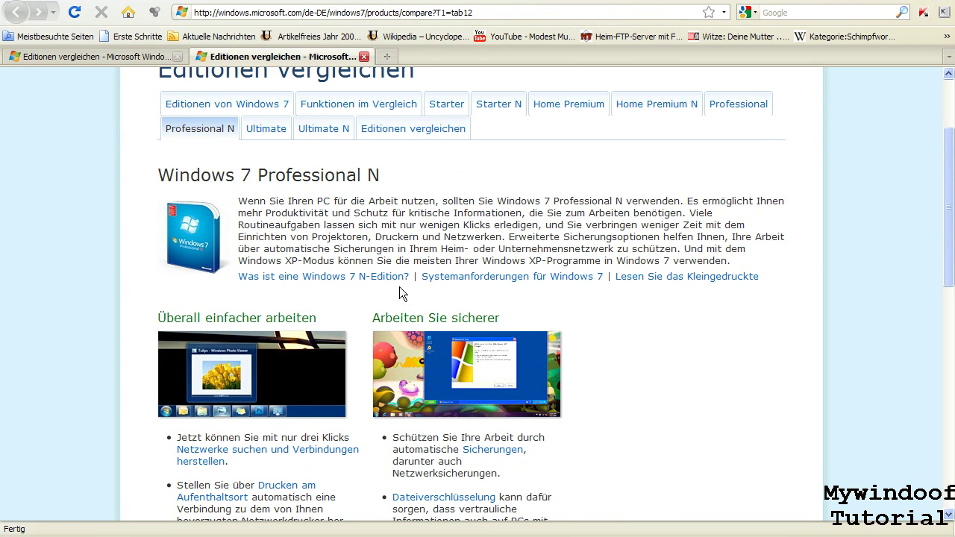
# - Open the 'Was ist eine Windows 7 N-Edition?' explanation and read through it
pyautogui.click(378, 282)
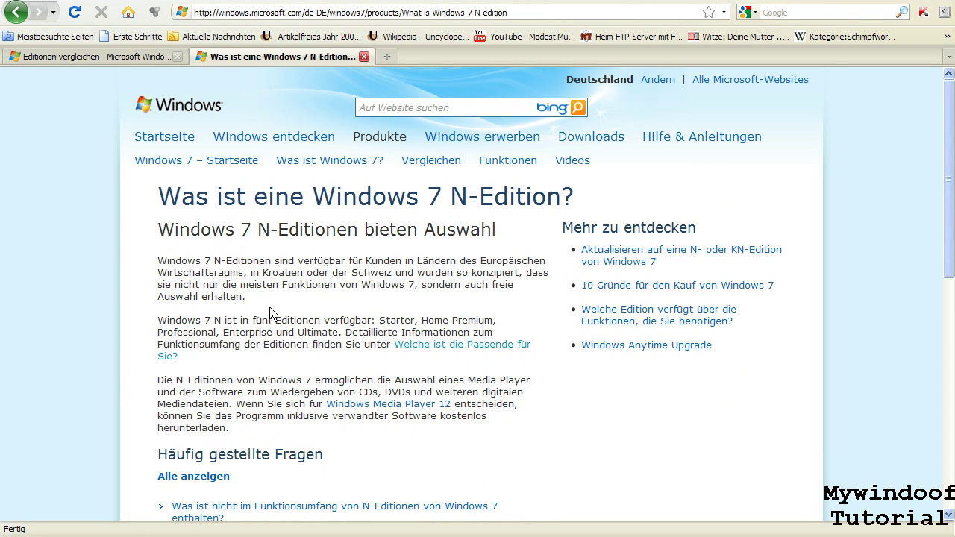
pyautogui.scroll(-3, 270, 309)
pyautogui.scroll(-1, 270, 306)
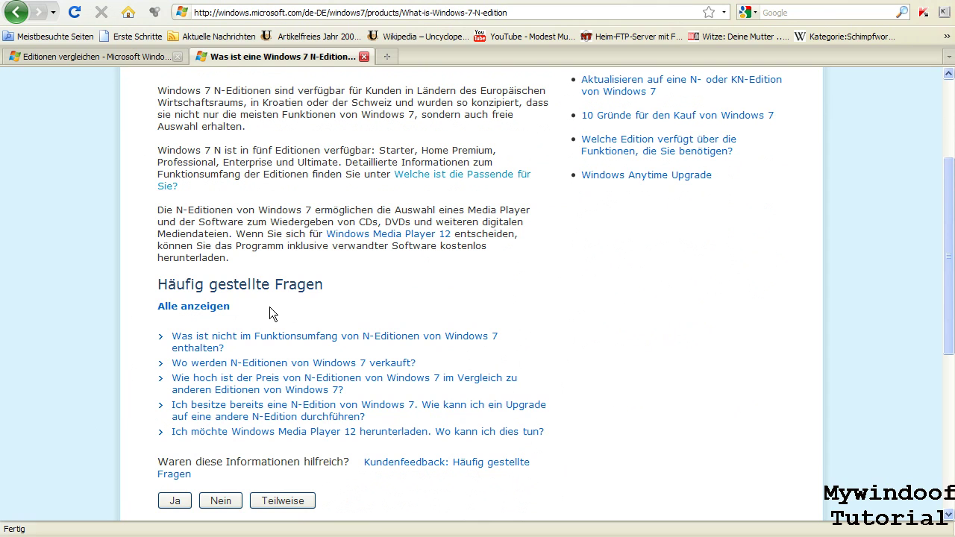
pyautogui.scroll(-2, 270, 307)
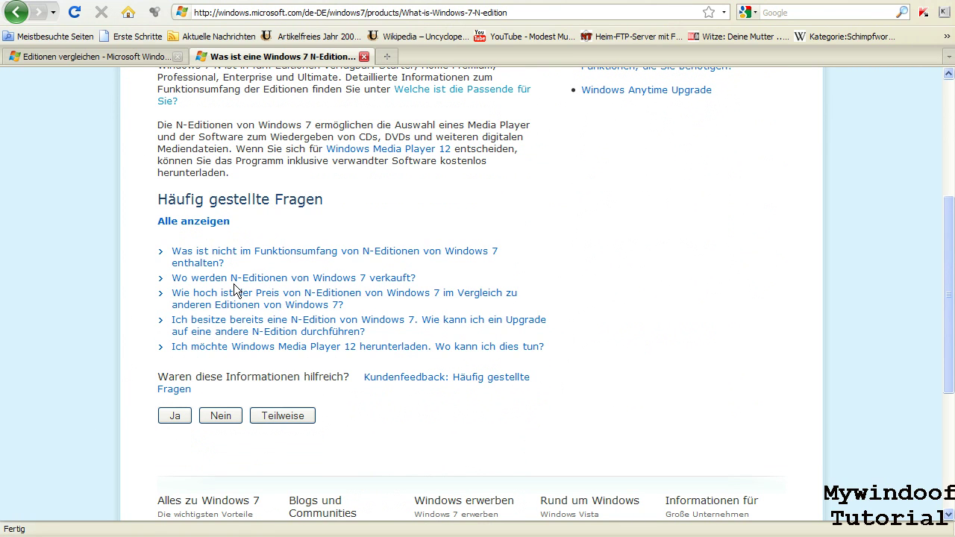
# - Close the N-edition tab and return to the Editionen vergleichen feature table
pyautogui.click(365, 57)
pyautogui.scroll(-1, 631, 273)
pyautogui.moveTo(486, 143); pyautogui.dragTo(603, 143)
pyautogui.click(656, 147)
# - Scroll the comparison table and highlight the checkmarks in the Windows XP-Modus row
pyautogui.scroll(-10, 665, 239)
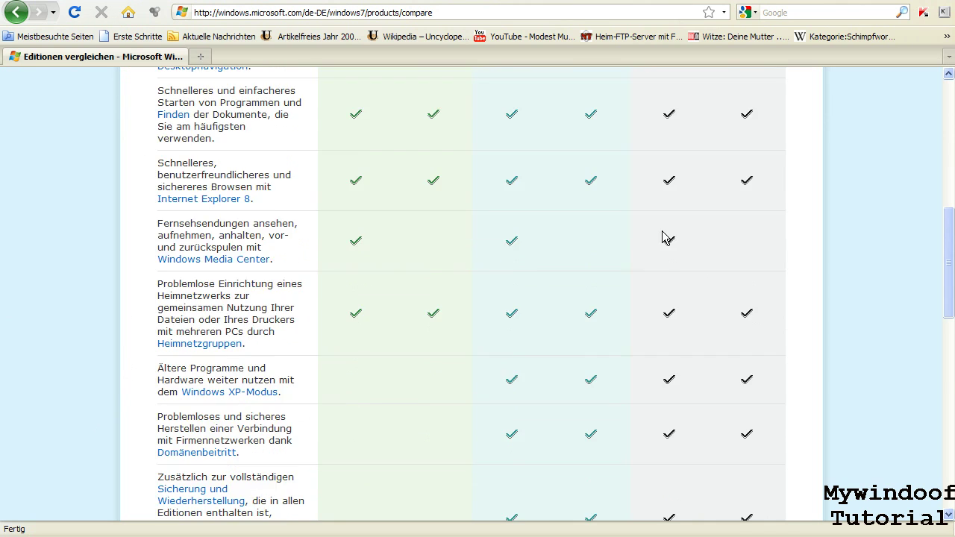
pyautogui.scroll(3, 650, 263)
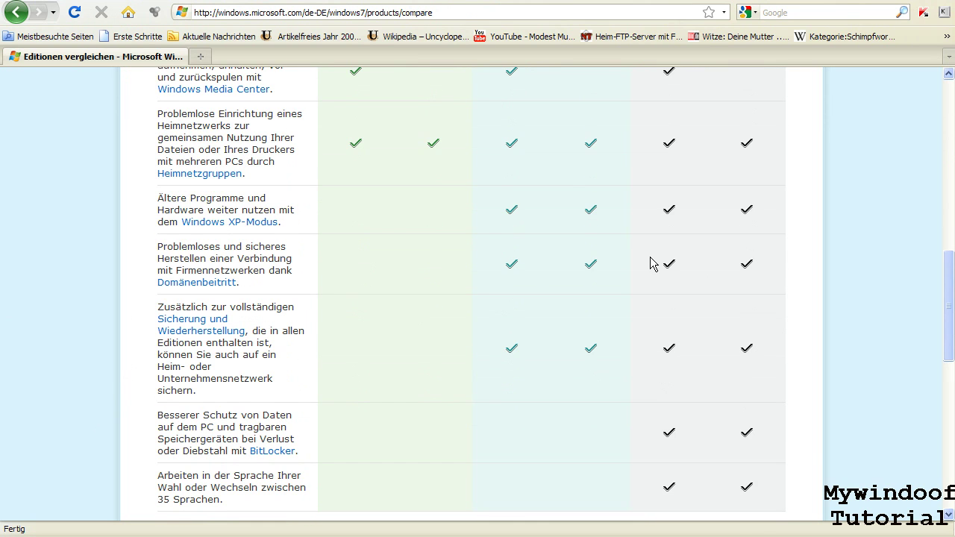
pyautogui.scroll(-3, 346, 261)
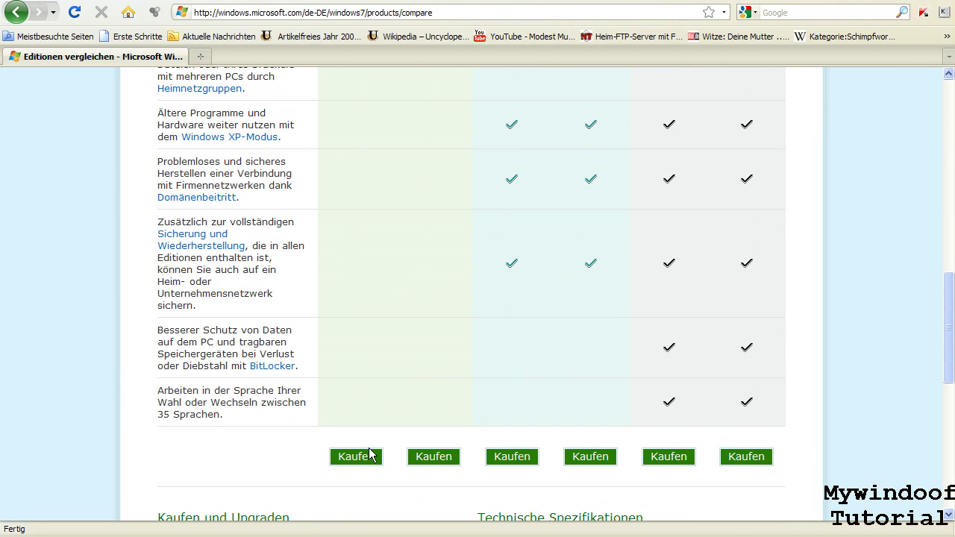
pyautogui.click(191, 531)
pyautogui.moveTo(508, 140); pyautogui.dragTo(757, 145)
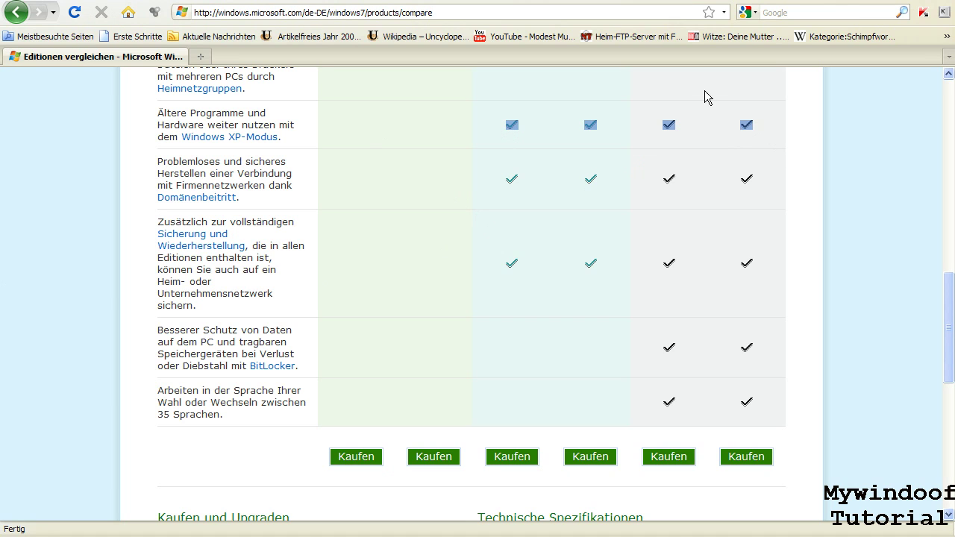
pyautogui.click(699, 119)
# - Highlight 'Hardware' in the XP-Modus row, then check the VirtualBox installer progress at 87%
pyautogui.scroll(-1, 700, 119)
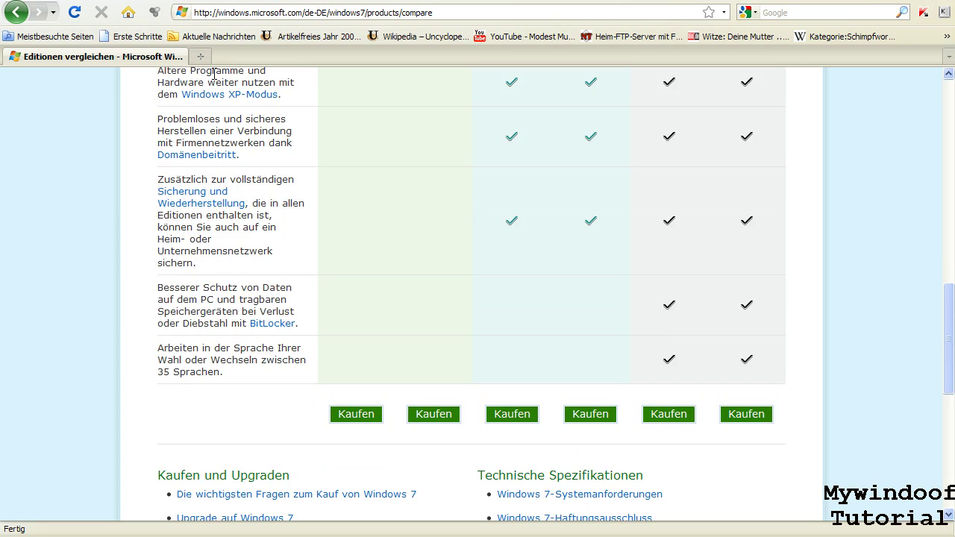
pyautogui.scroll(1, 215, 75)
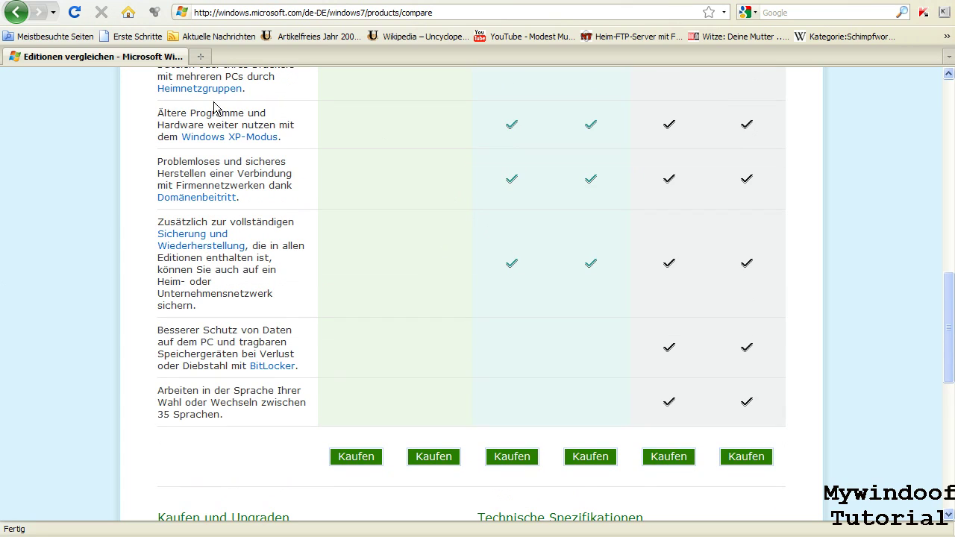
pyautogui.doubleClick(173, 125)
pyautogui.click(289, 124)
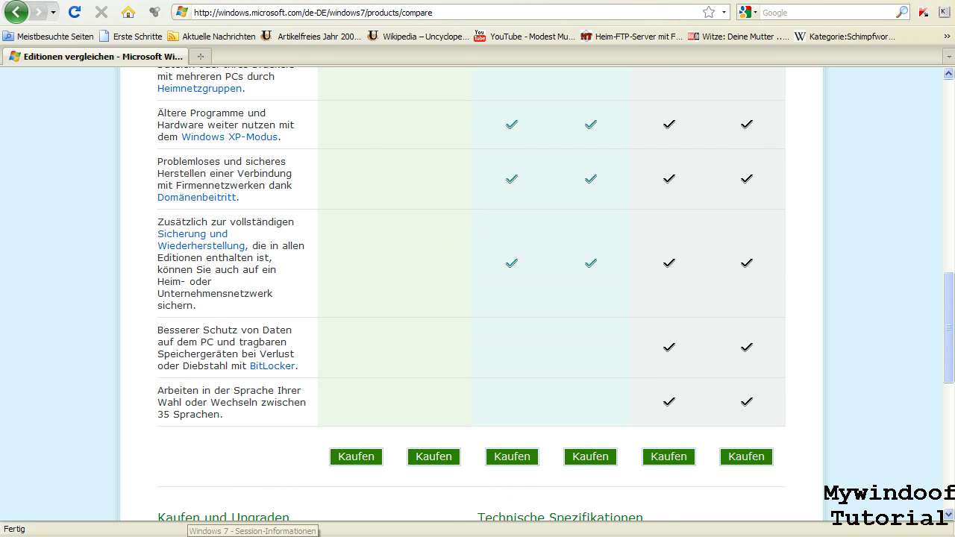
pyautogui.click(241, 532)
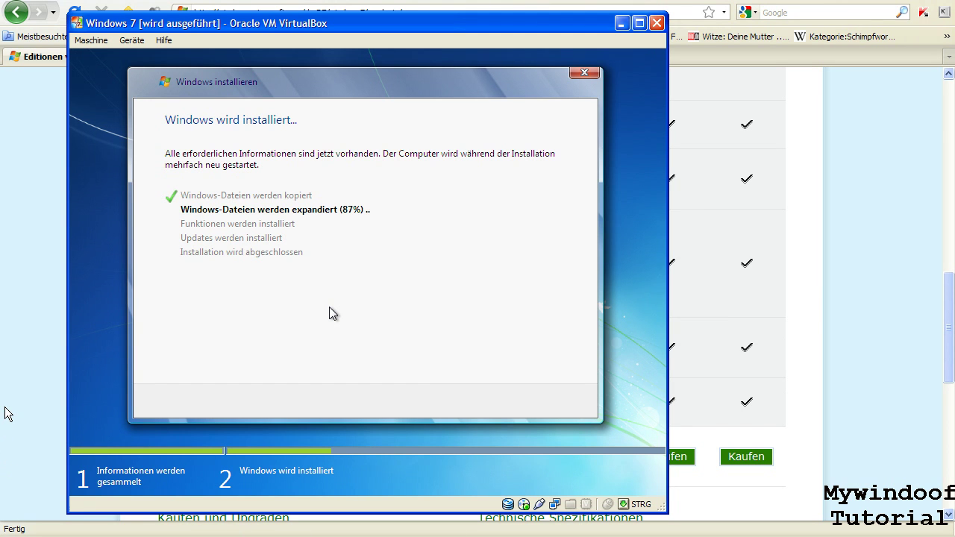
pyautogui.click(5, 287)
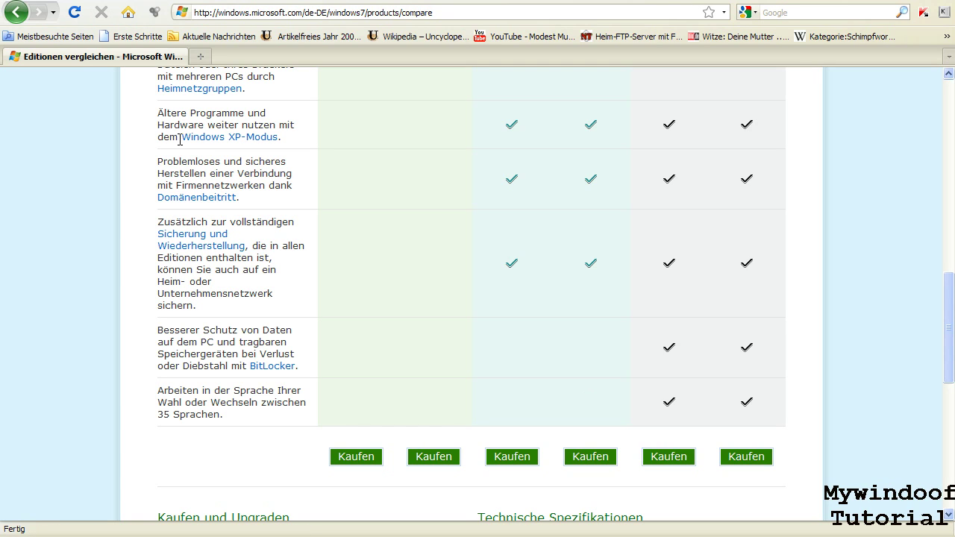
pyautogui.moveTo(180, 140); pyautogui.dragTo(284, 140)
pyautogui.click(286, 148)
pyautogui.scroll(-1, 333, 200)
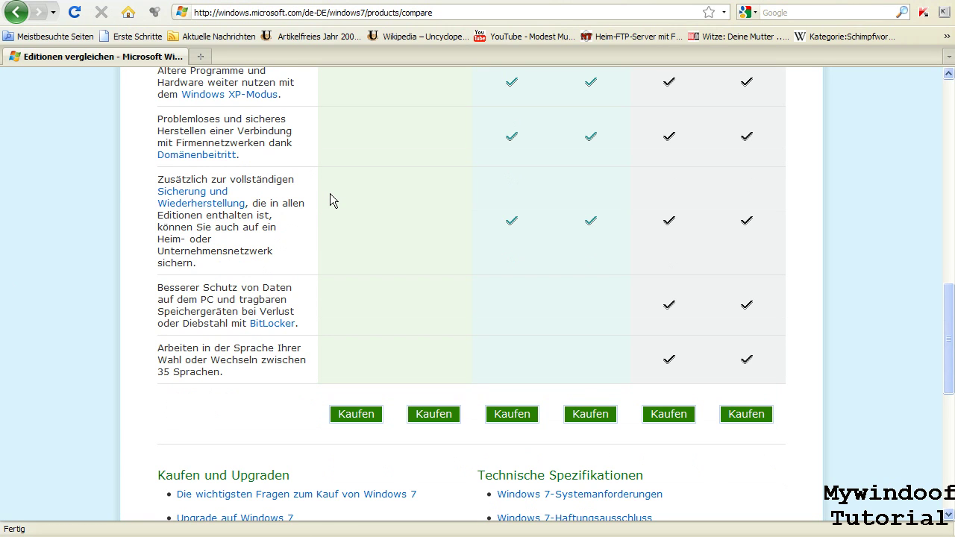
pyautogui.moveTo(158, 121); pyautogui.dragTo(247, 177)
pyautogui.click(264, 160)
pyautogui.scroll(-2, 212, 142)
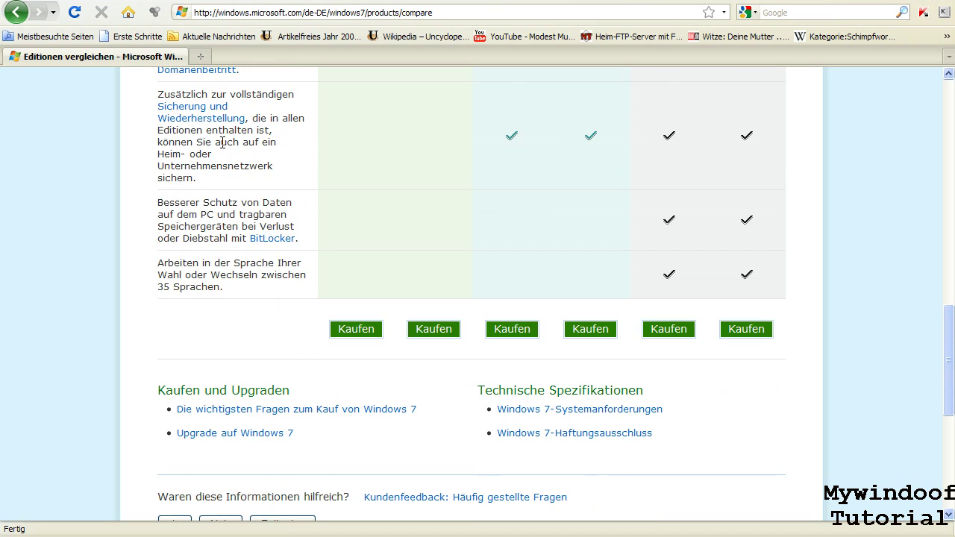
pyautogui.scroll(4, 249, 124)
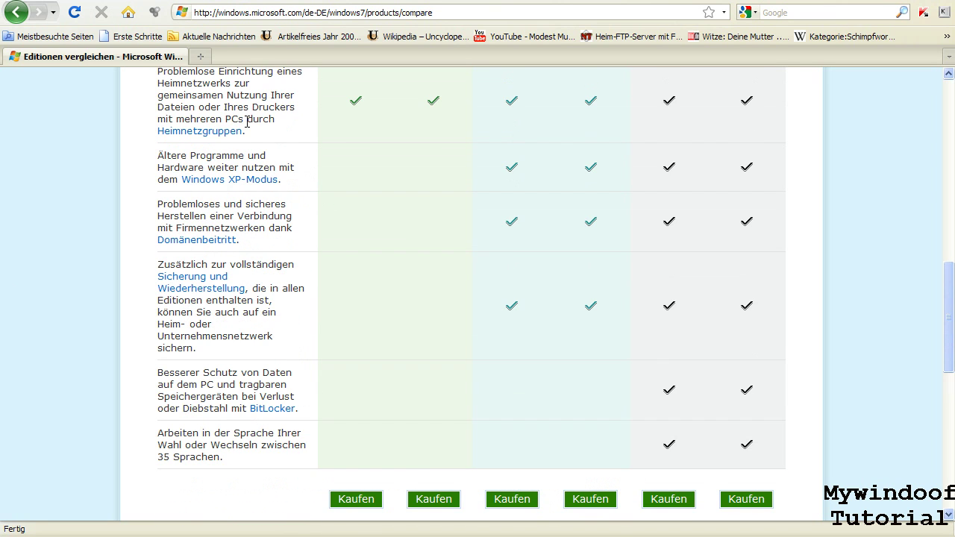
pyautogui.scroll(-3, 250, 140)
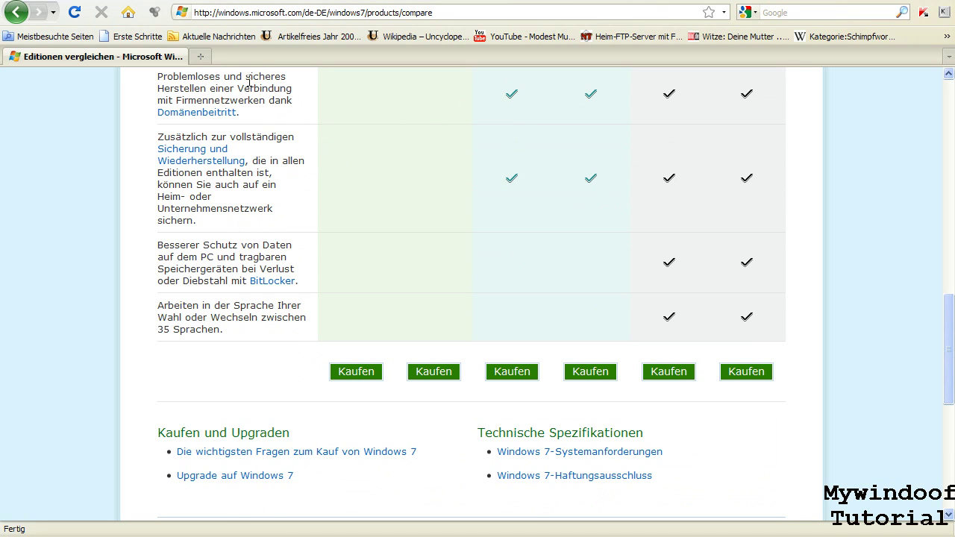
pyautogui.doubleClick(512, 105)
pyautogui.click(665, 106)
pyautogui.scroll(-1, 443, 165)
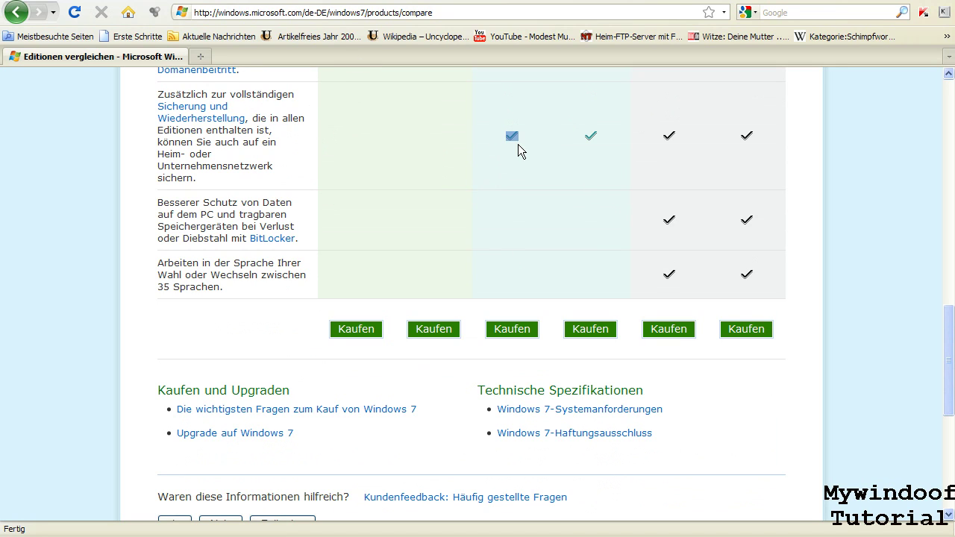
pyautogui.click(668, 142)
pyautogui.doubleClick(677, 143)
pyautogui.click(363, 163)
pyautogui.moveTo(202, 179); pyautogui.dragTo(148, 99)
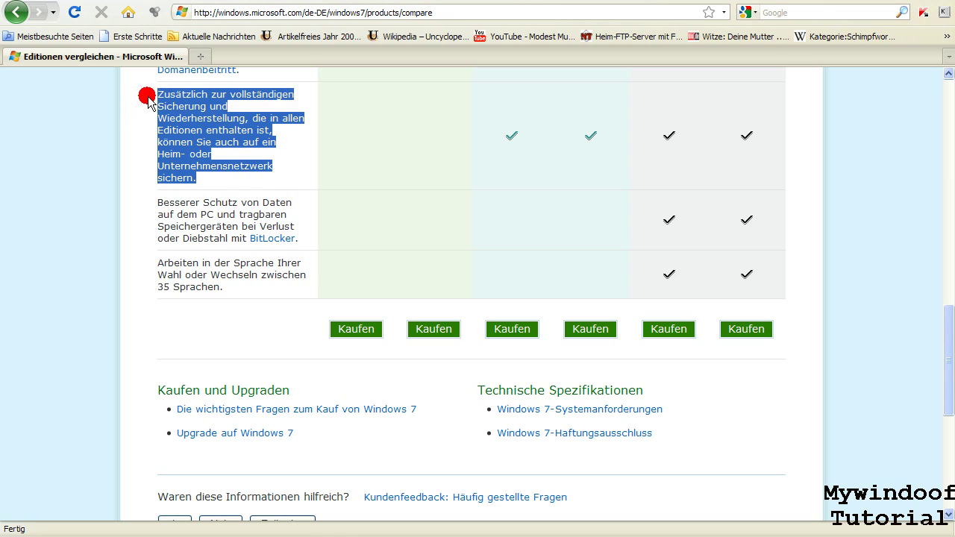
pyautogui.click(201, 188)
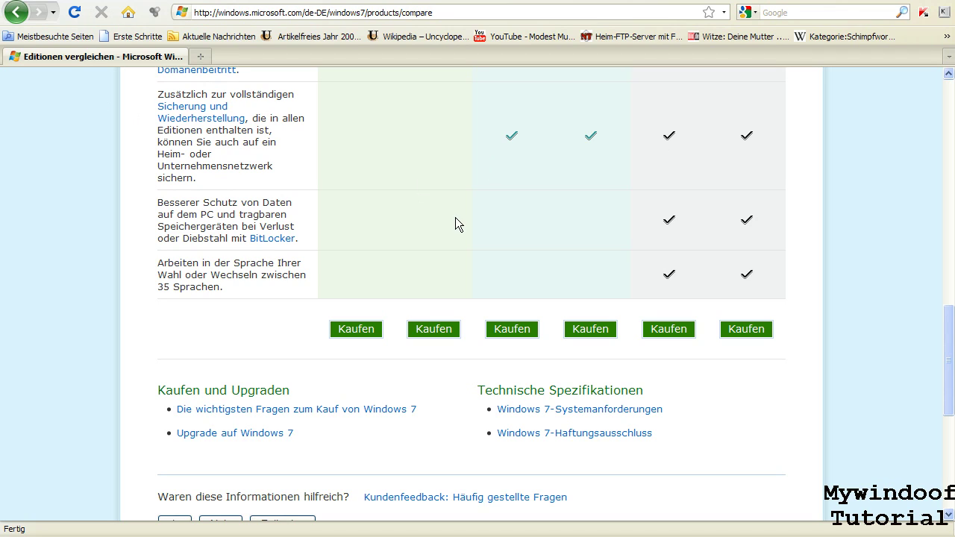
pyautogui.doubleClick(508, 138)
pyautogui.click(657, 153)
pyautogui.moveTo(160, 204); pyautogui.dragTo(183, 235)
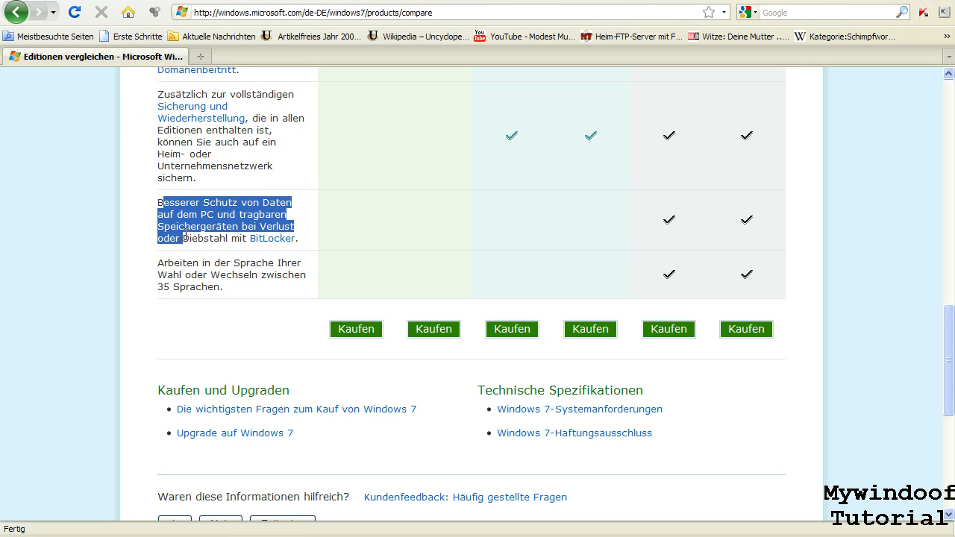
pyautogui.click(185, 235)
pyautogui.moveTo(748, 224); pyautogui.dragTo(756, 222)
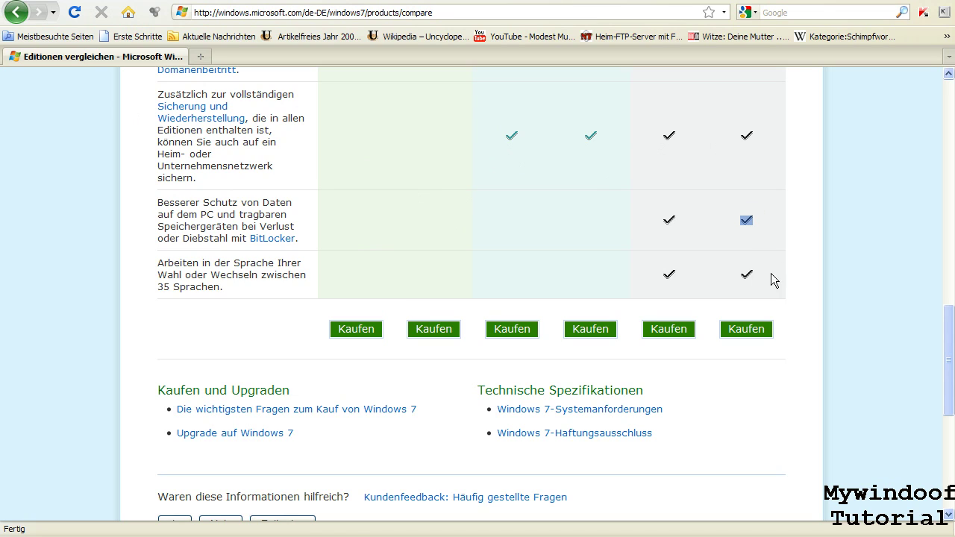
pyautogui.moveTo(586, 252); pyautogui.dragTo(580, 231)
pyautogui.click(579, 231)
pyautogui.moveTo(157, 203); pyautogui.dragTo(303, 243)
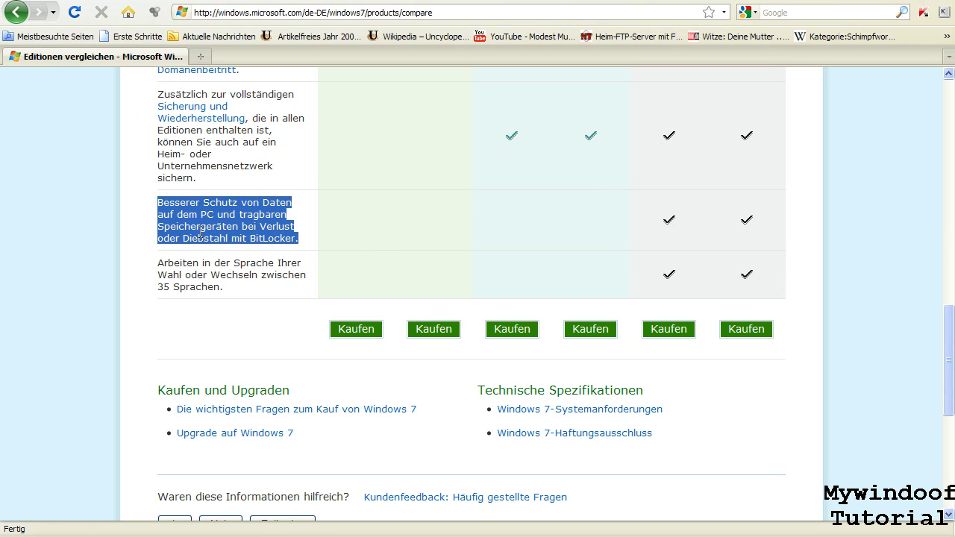
pyautogui.click(200, 233)
pyautogui.tripleClick(187, 238)
pyautogui.click(194, 238)
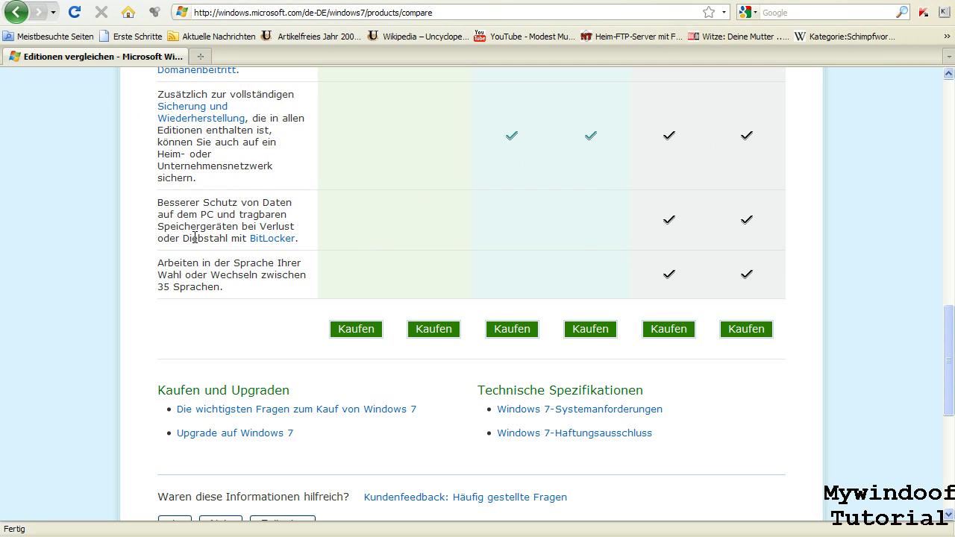
pyautogui.scroll(-2, 225, 277)
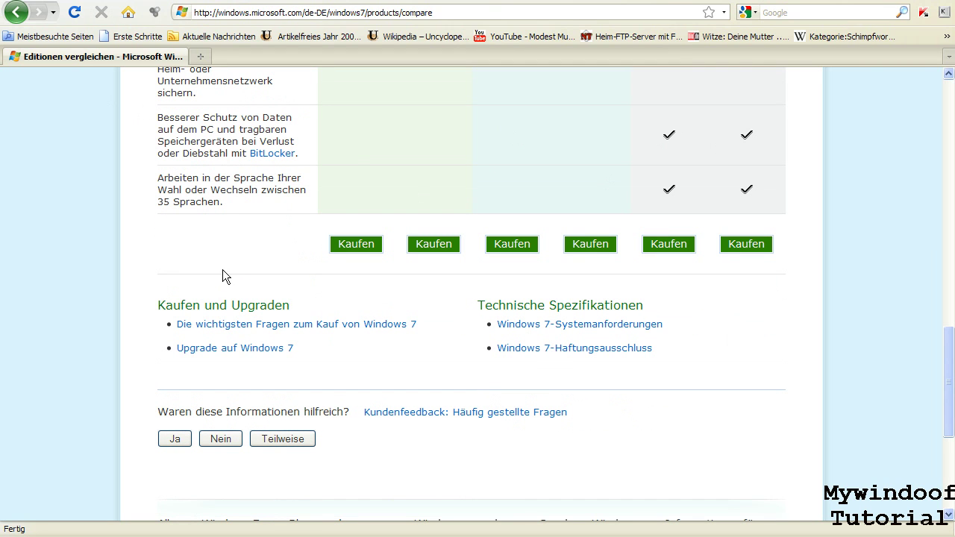
pyautogui.moveTo(233, 203); pyautogui.dragTo(145, 181)
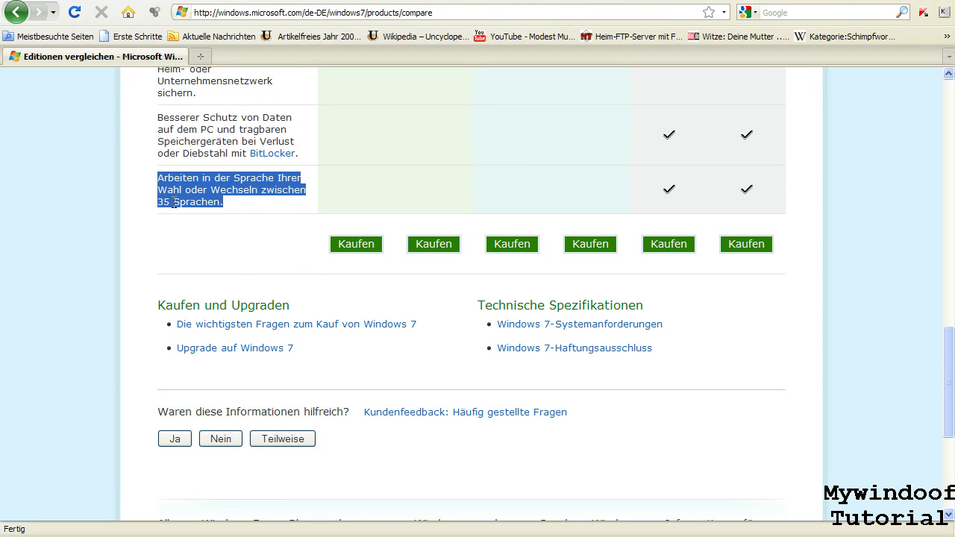
pyautogui.doubleClick(216, 216)
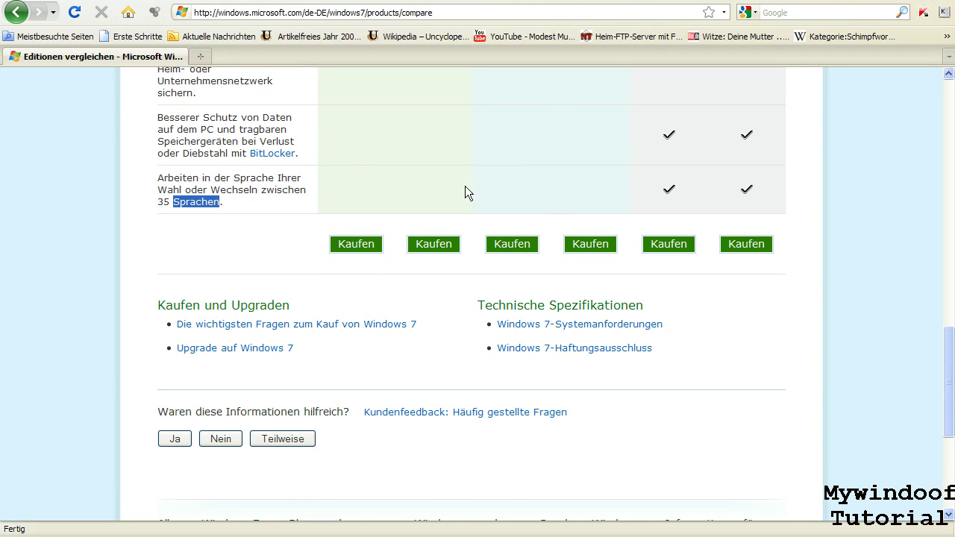
pyautogui.click(356, 177)
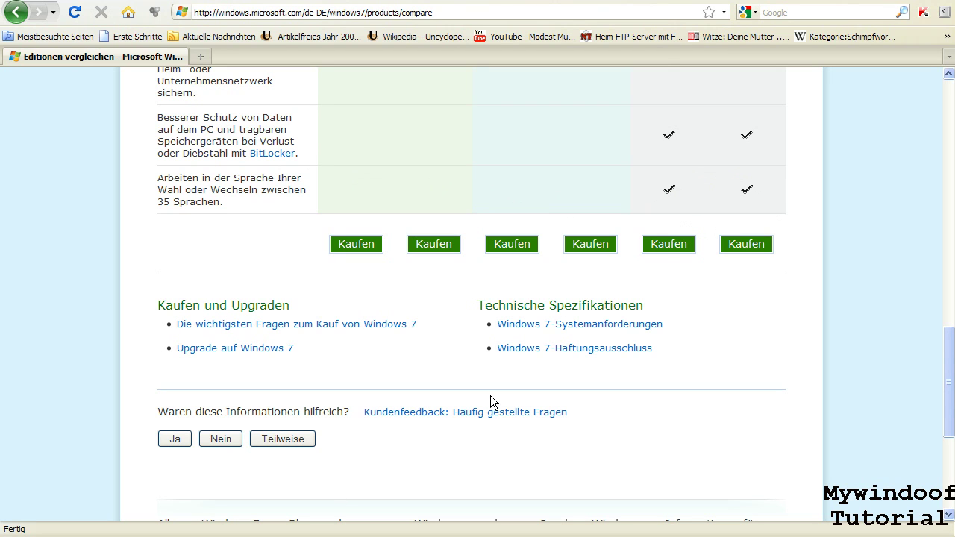
pyautogui.hotkey('alt', 'Tab')
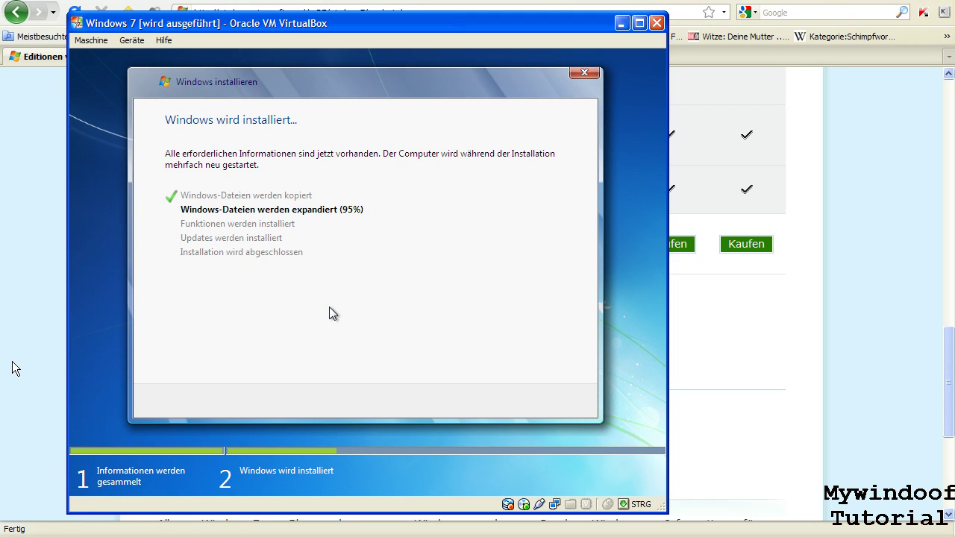
pyautogui.click(12, 363)
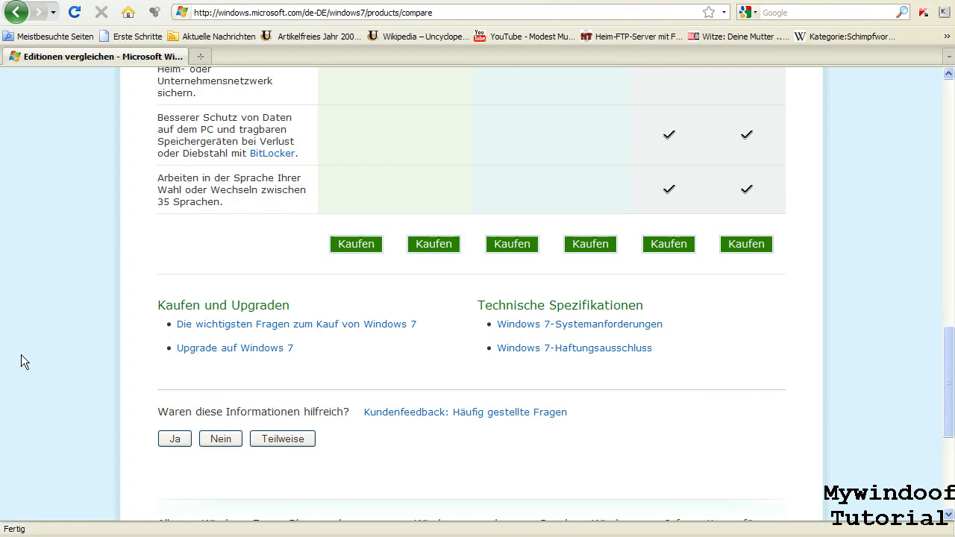
pyautogui.scroll(2, 21, 361)
# - Scroll to the Ultimate column and highlight its edition heading
pyautogui.scroll(-5, 21, 355)
pyautogui.scroll(5, 21, 356)
pyautogui.moveTo(948, 366); pyautogui.dragTo(924, 214)
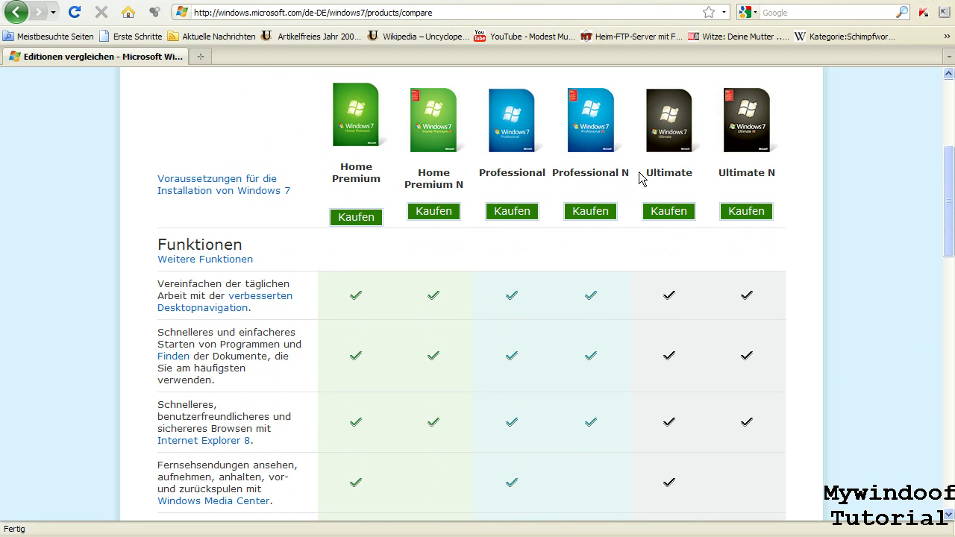
pyautogui.moveTo(646, 172); pyautogui.dragTo(695, 173)
pyautogui.click(813, 335)
# - Start buying Windows 7 Ultimate via its Kaufen button, opening the store in a new tab
pyautogui.moveTo(946, 252)
pyautogui.mouseDown()
pyautogui.moveTo(925, 523)
pyautogui.moveTo(942, 255)
pyautogui.mouseUp()
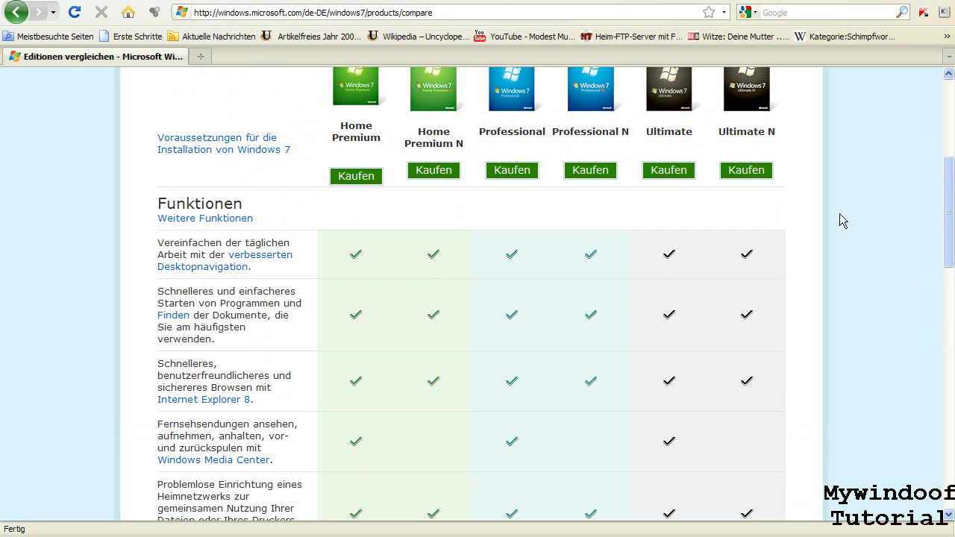
pyautogui.moveTo(641, 132); pyautogui.dragTo(698, 133)
pyautogui.click(716, 284)
pyautogui.click(678, 172)
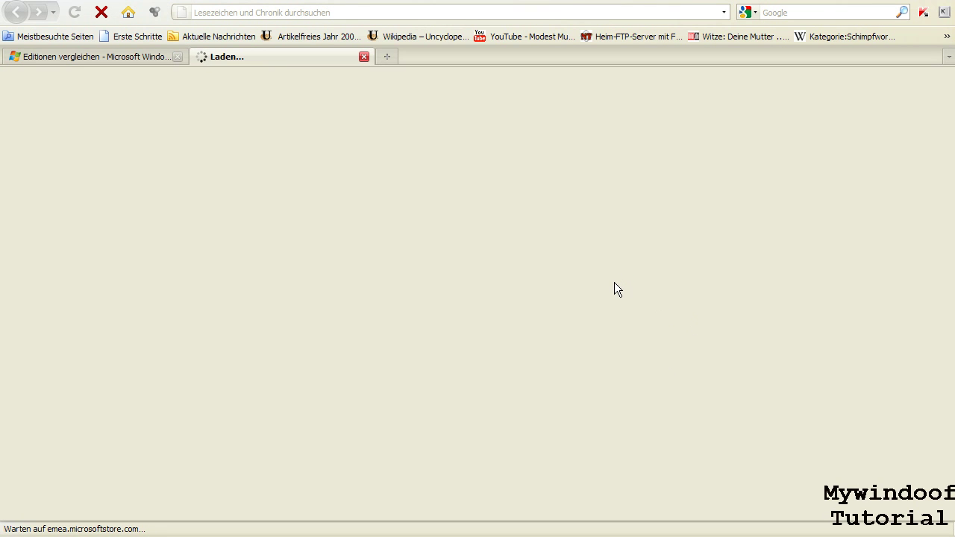
# - Go back to the Editionen vergleichen tab and scroll through the edition table
pyautogui.click(134, 57)
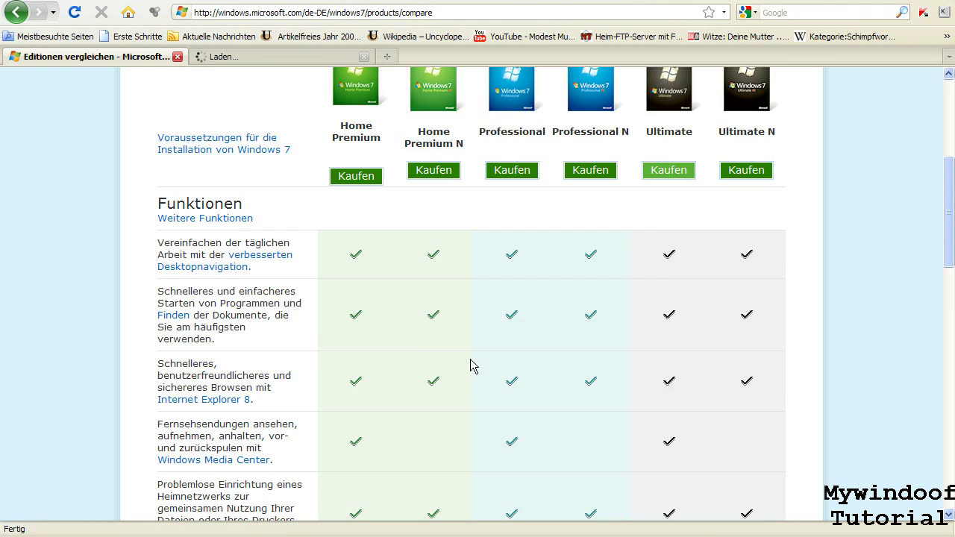
pyautogui.scroll(-10, 462, 380)
pyautogui.scroll(-5, 454, 394)
pyautogui.scroll(7, 452, 400)
pyautogui.scroll(15, 450, 408)
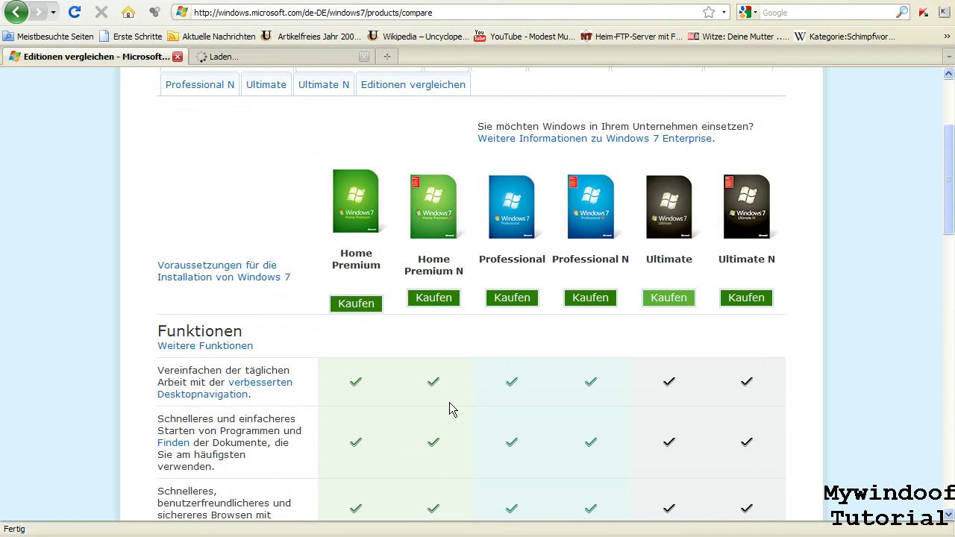
pyautogui.scroll(-8, 450, 408)
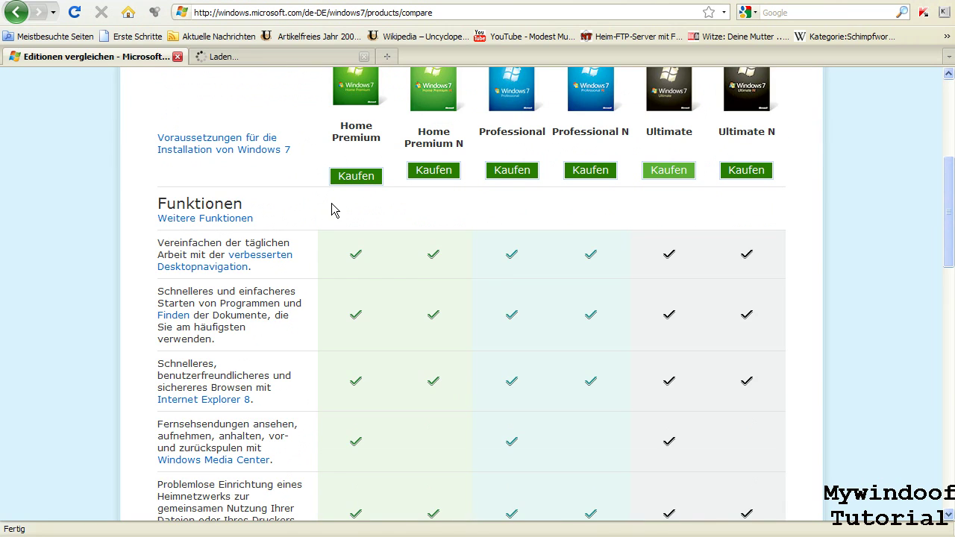
pyautogui.scroll(-9, 156, 198)
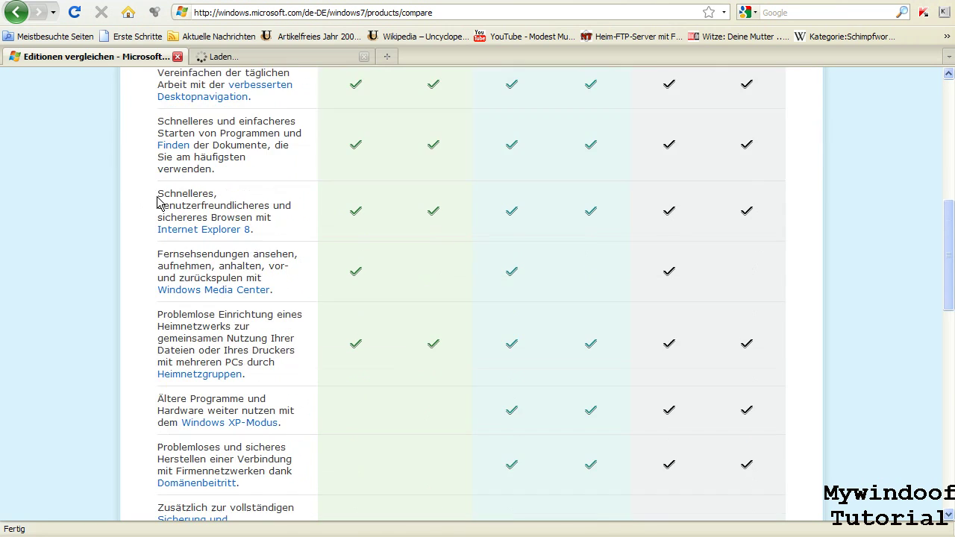
pyautogui.scroll(-2, 208, 213)
pyautogui.scroll(13, 282, 97)
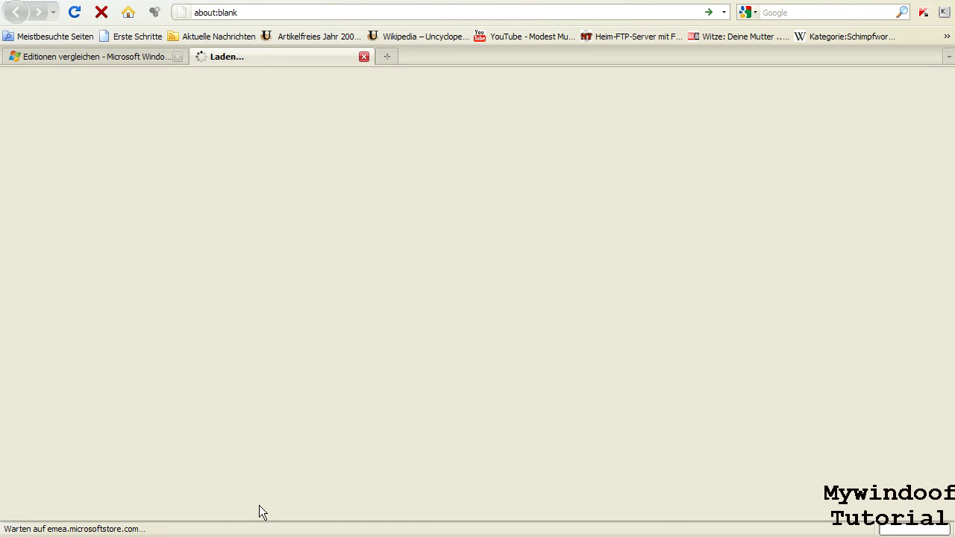
# - Glance at the VM, then alternate between the loading store tab and the comparison tab
pyautogui.hotkey('alt', 'Tab')
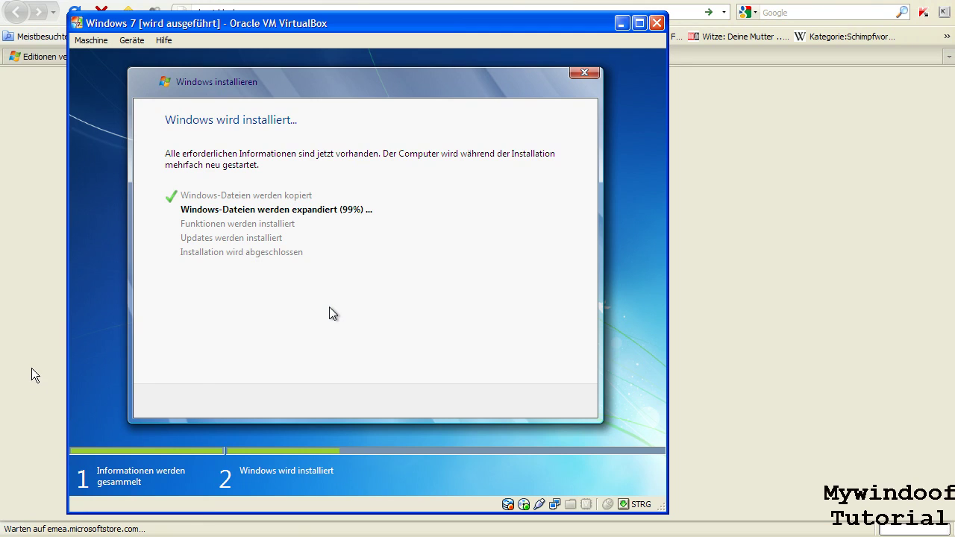
pyautogui.click(30, 368)
pyautogui.hotkey('ctrl', 'Tab')
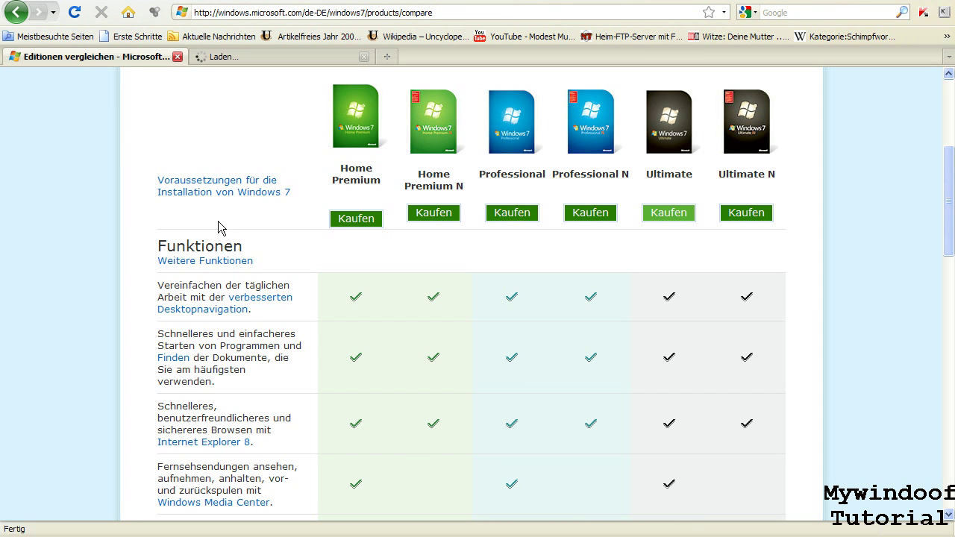
pyautogui.click(258, 60)
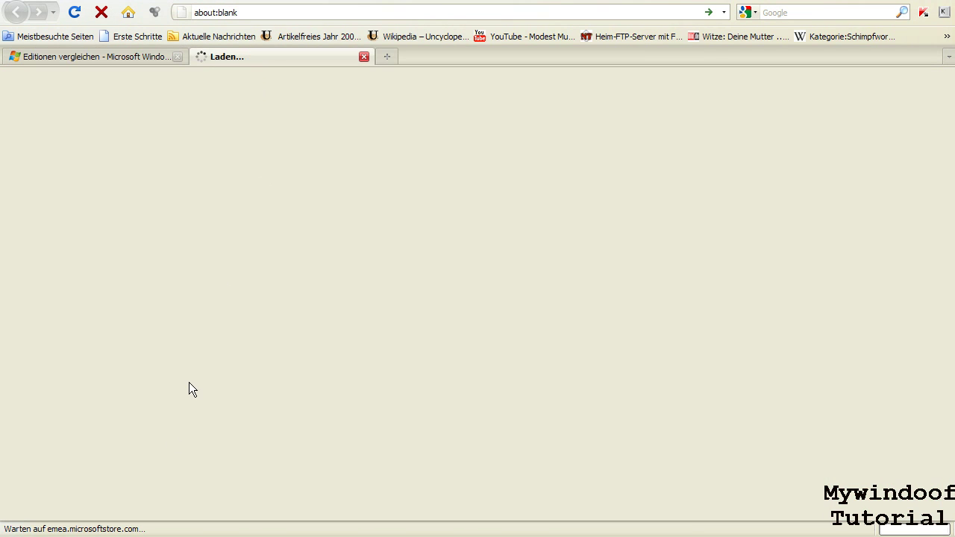
pyautogui.click(127, 56)
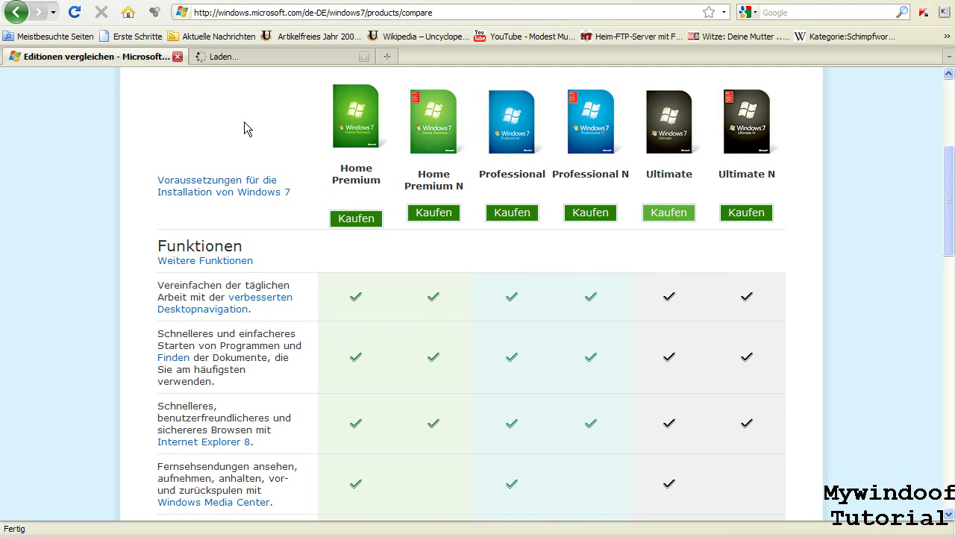
pyautogui.click(228, 52)
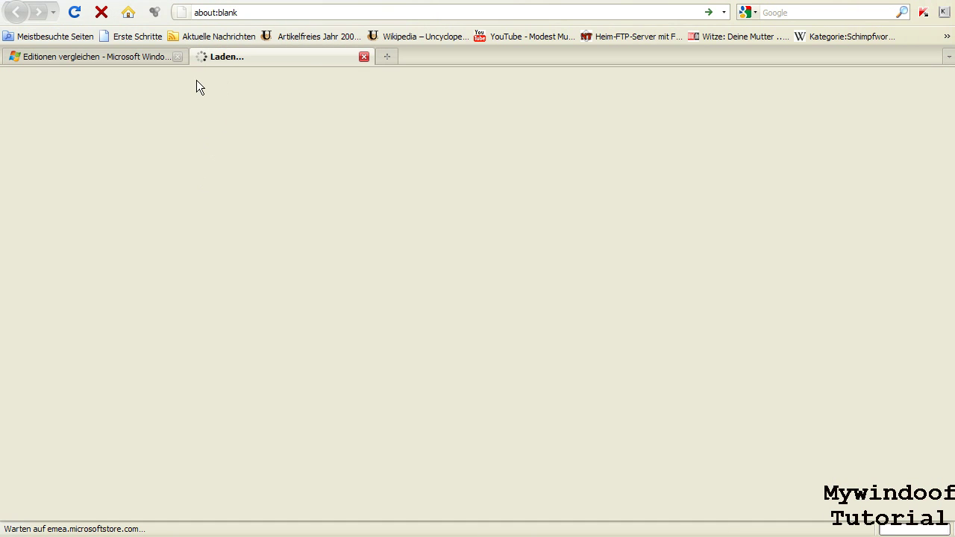
pyautogui.click(139, 59)
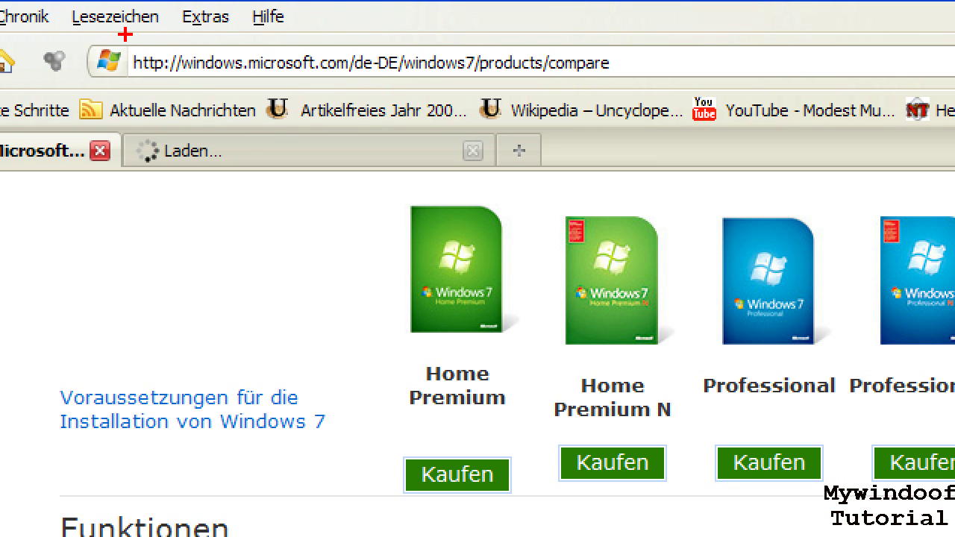
# - Show the Einkaufskorb tab with Windows 7 Ultimate Vollversion at 319,00 €
pyautogui.moveTo(87, 46); pyautogui.dragTo(620, 81)
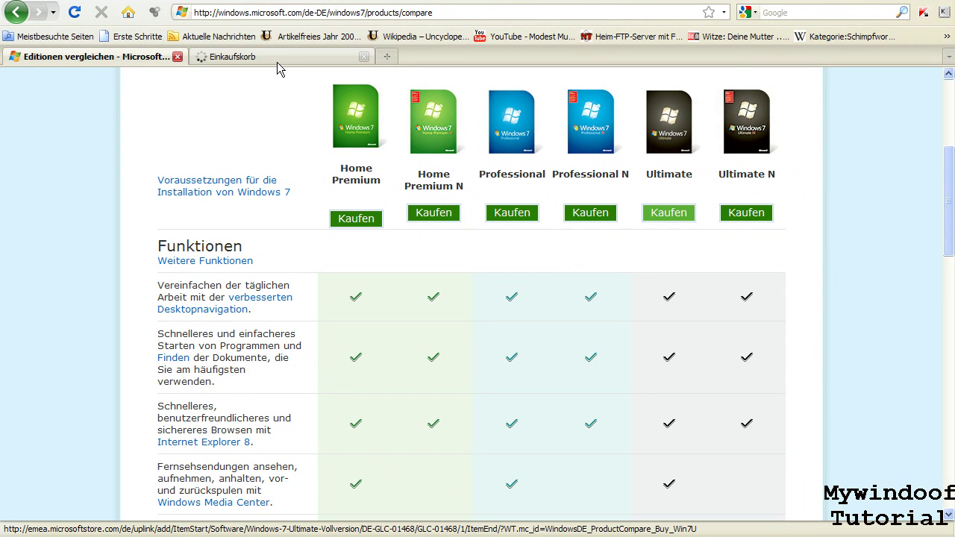
pyautogui.click(277, 63)
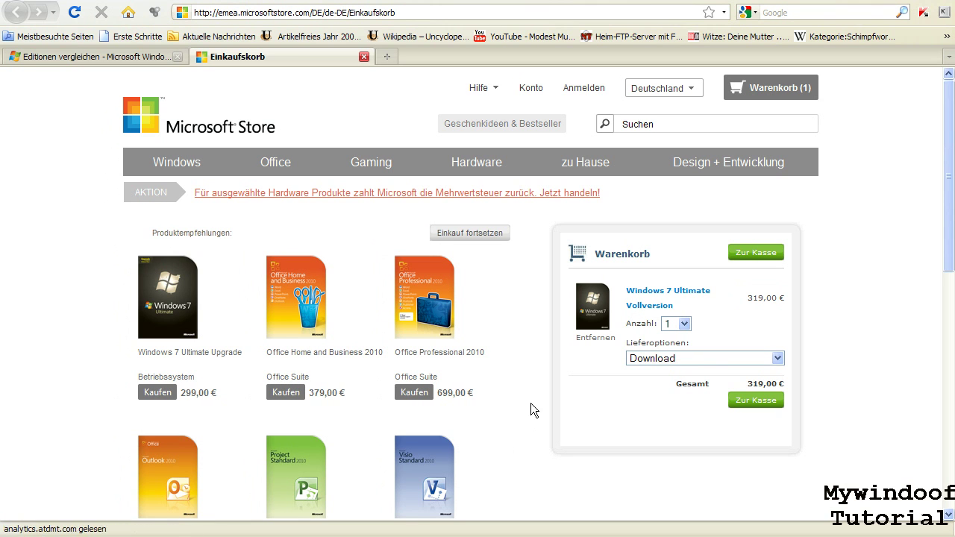
# - Add Windows 7 Home Premium to the cart from the comparison page's Kaufen button
pyautogui.click(123, 57)
pyautogui.scroll(1, 359, 253)
pyautogui.click(361, 262)
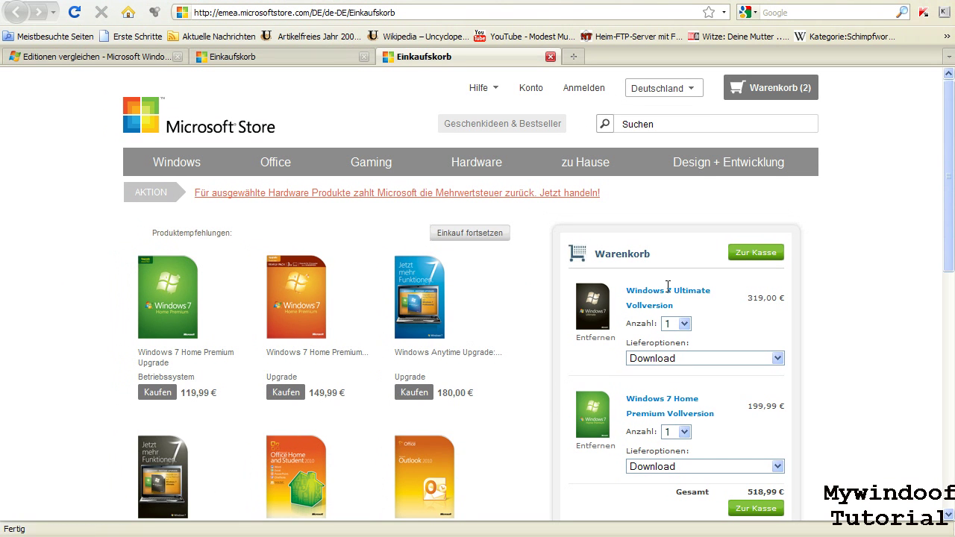
# - Return to the comparison page, check the VM, then quit Firefox choosing Beenden
pyautogui.click(164, 58)
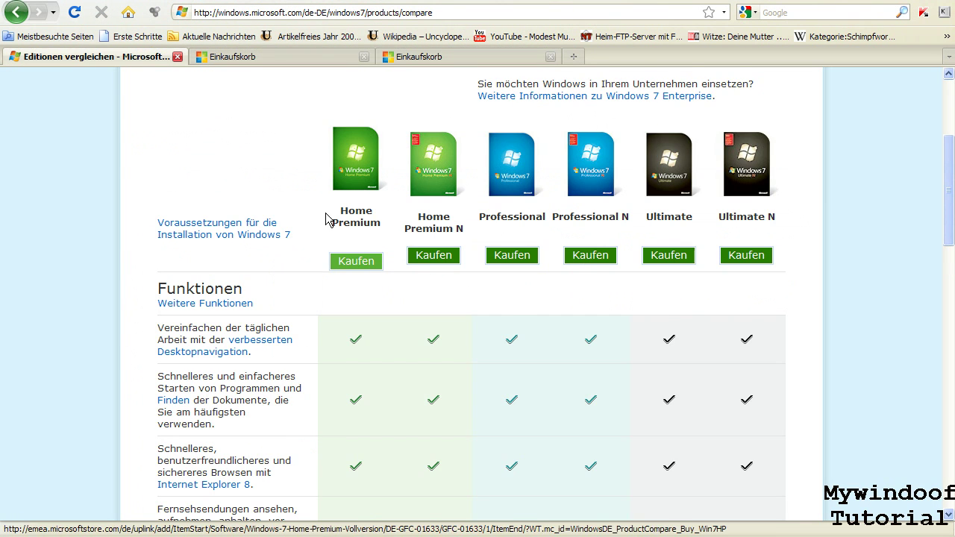
pyautogui.scroll(-2, 333, 218)
pyautogui.scroll(3, 336, 214)
pyautogui.scroll(4, 336, 214)
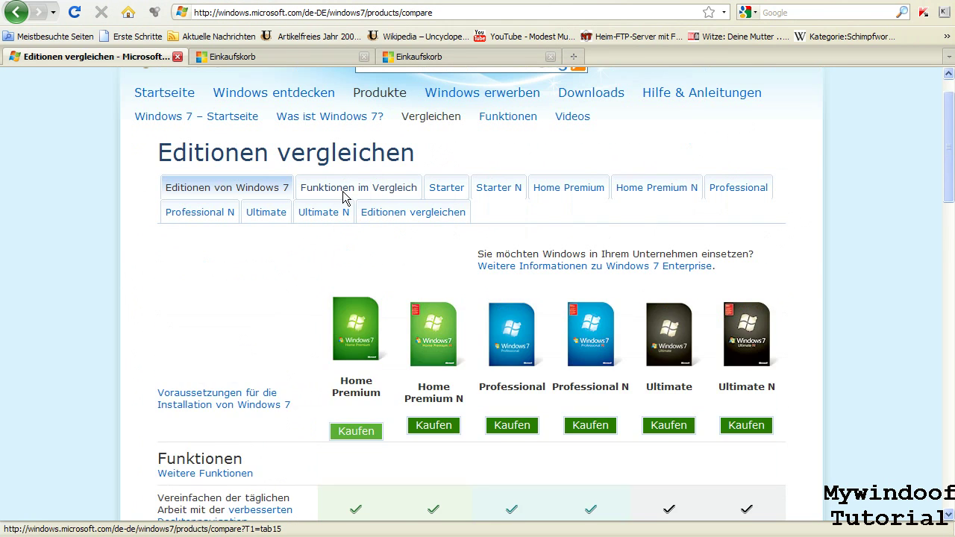
pyautogui.hotkey('alt', 'Tab')
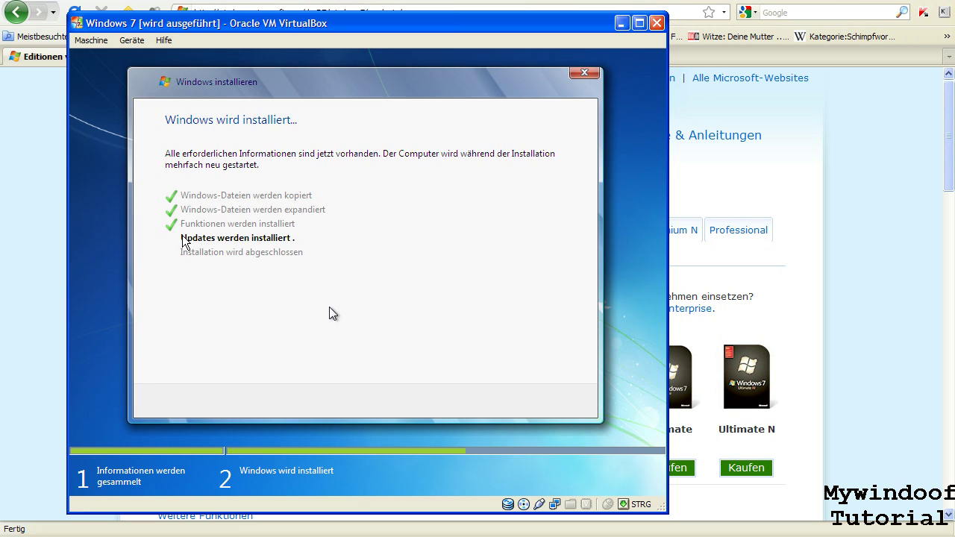
pyautogui.hotkey('alt', 'Tab')
pyautogui.hotkey('alt', 'F4')
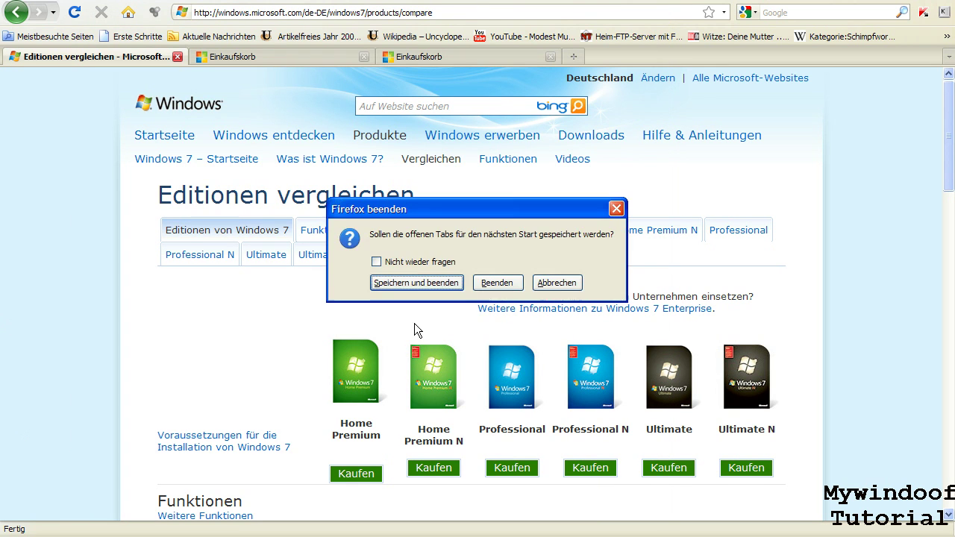
pyautogui.click(497, 284)
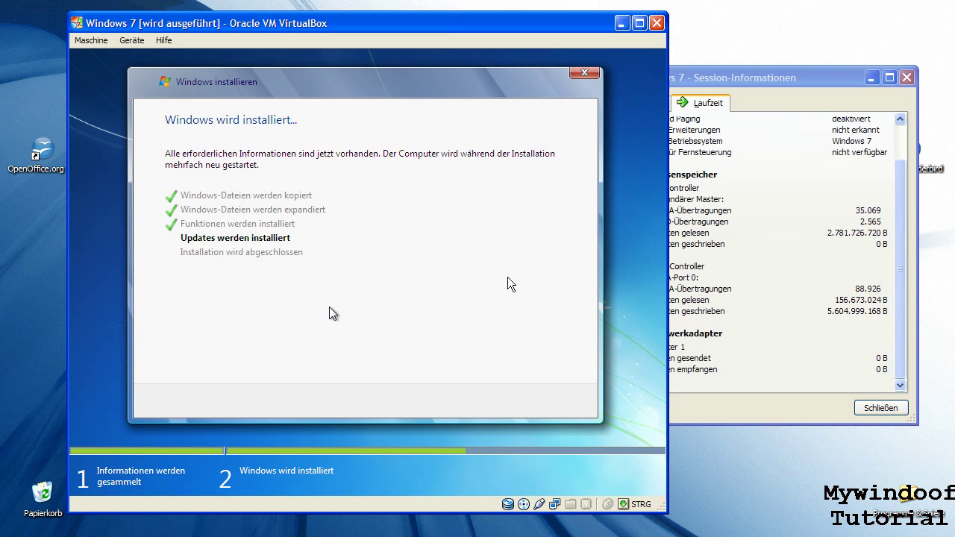
# - Check Session-Informationen, then bring the VM back to watch Setup count down to restart
pyautogui.click(788, 78)
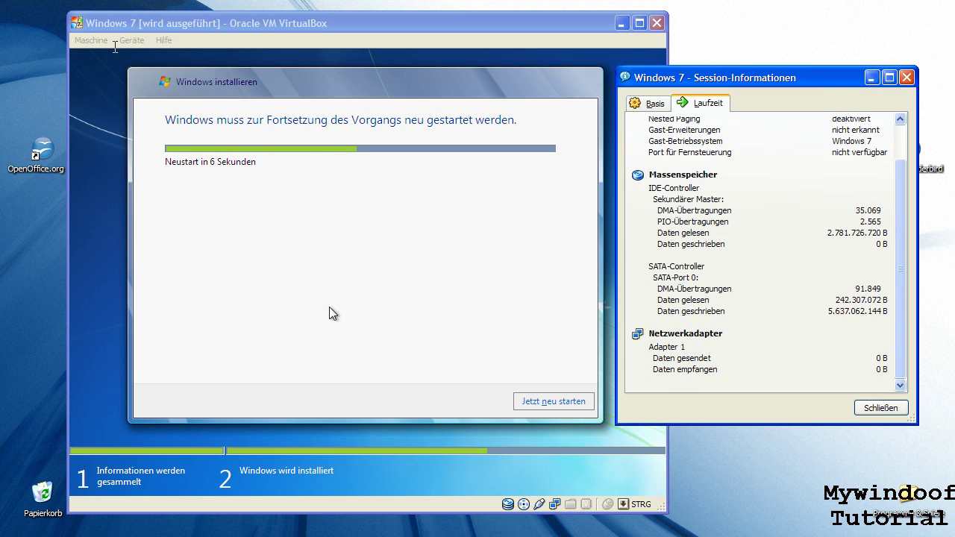
pyautogui.click(116, 47)
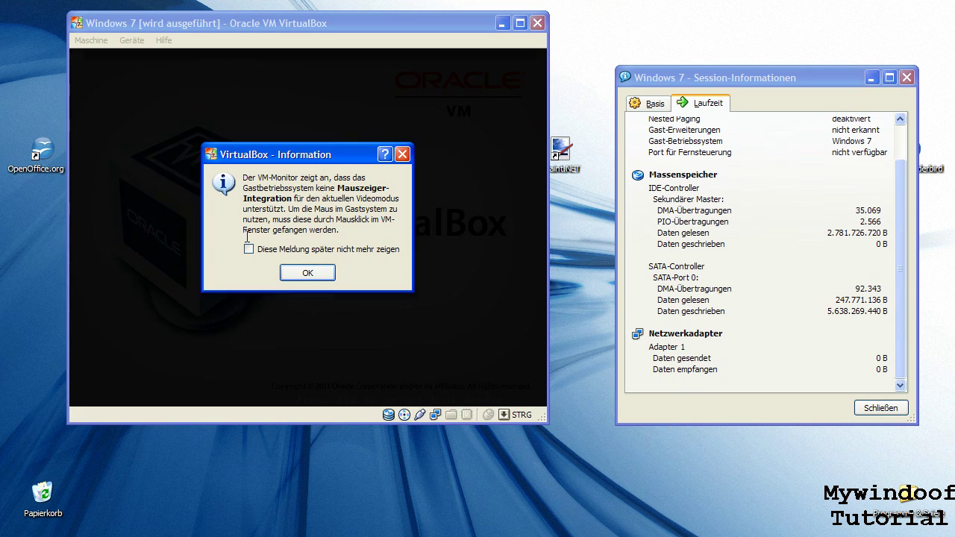
# - Dismiss the mouse-integration notice and switch the guest display to fullscreen (Host+F)
pyautogui.click(307, 273)
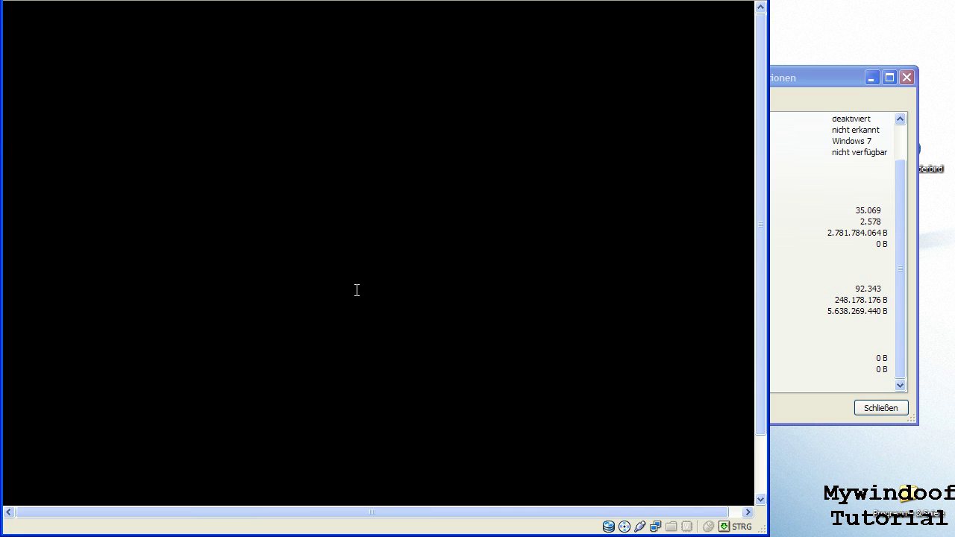
pyautogui.hotkey('ctrl', 'Home')
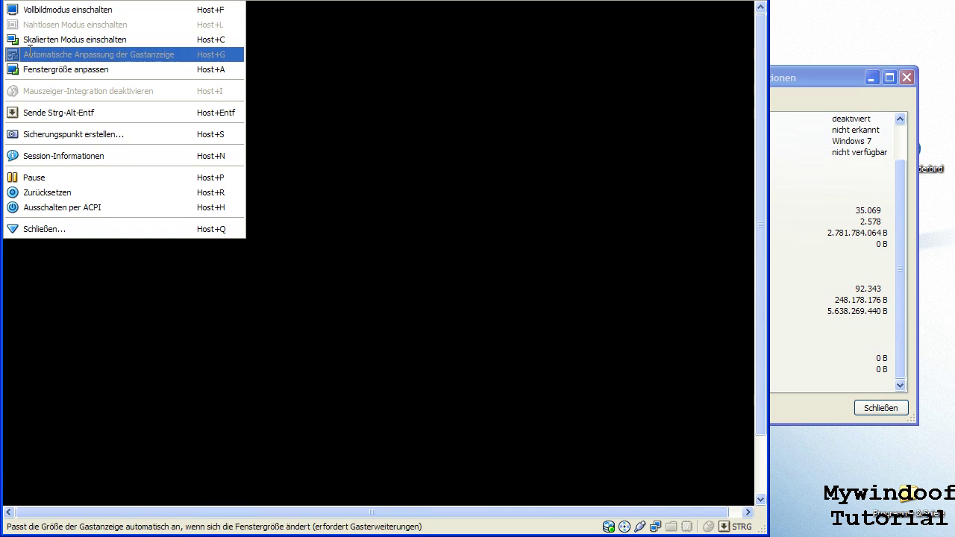
pyautogui.press('Escape')
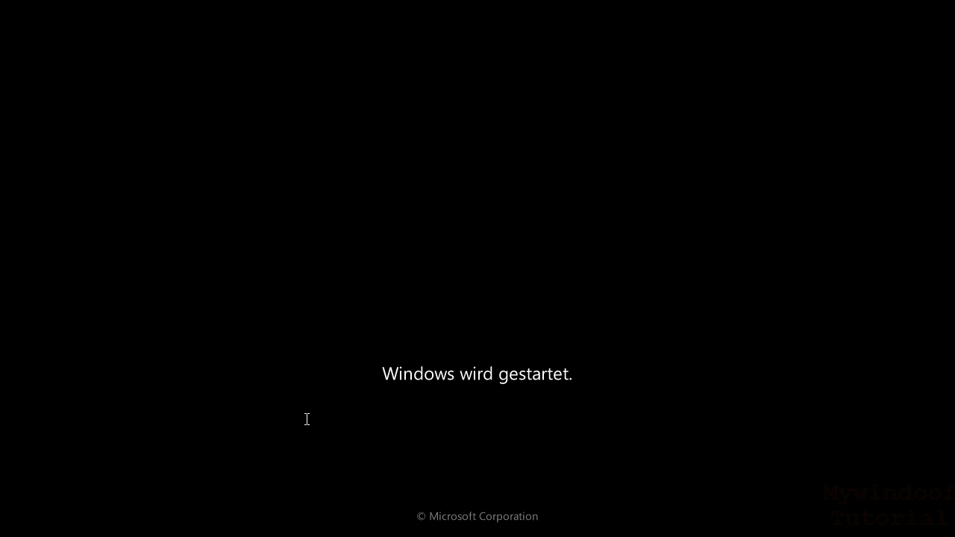
# - Open Session-Informationen from the fullscreen machine menu and inspect the runtime statistics
pyautogui.hotkey('ctrl', 'Home')
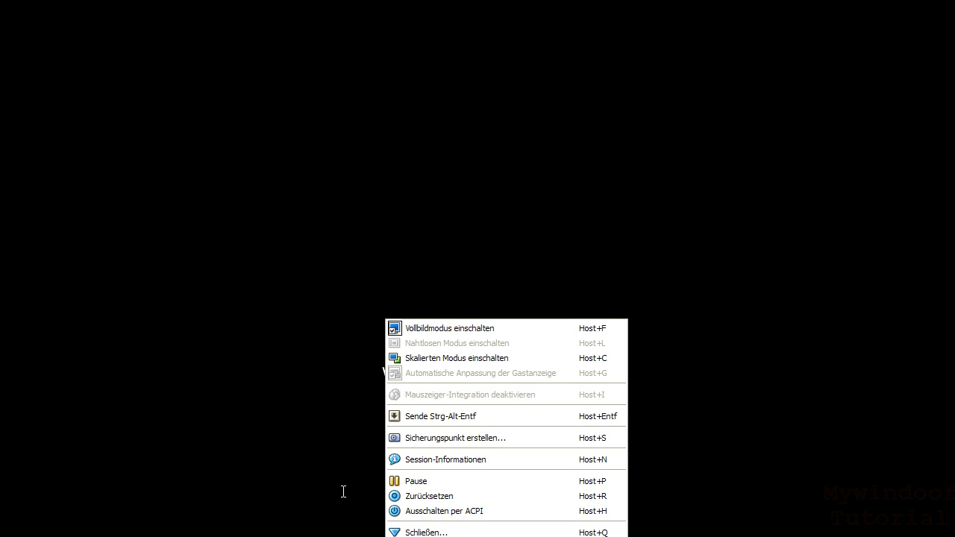
pyautogui.click(401, 459)
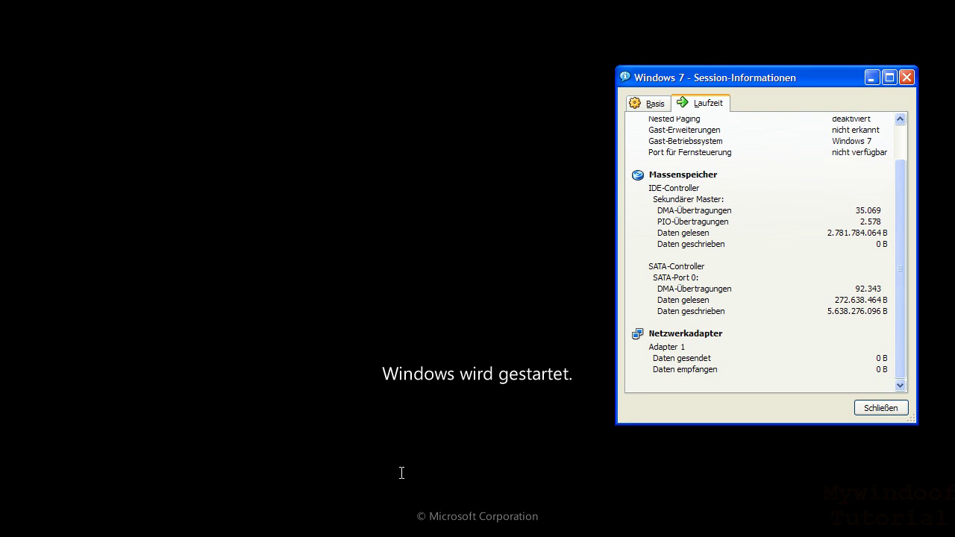
pyautogui.hotkey('ctrl', 'a')
pyautogui.click(846, 321)
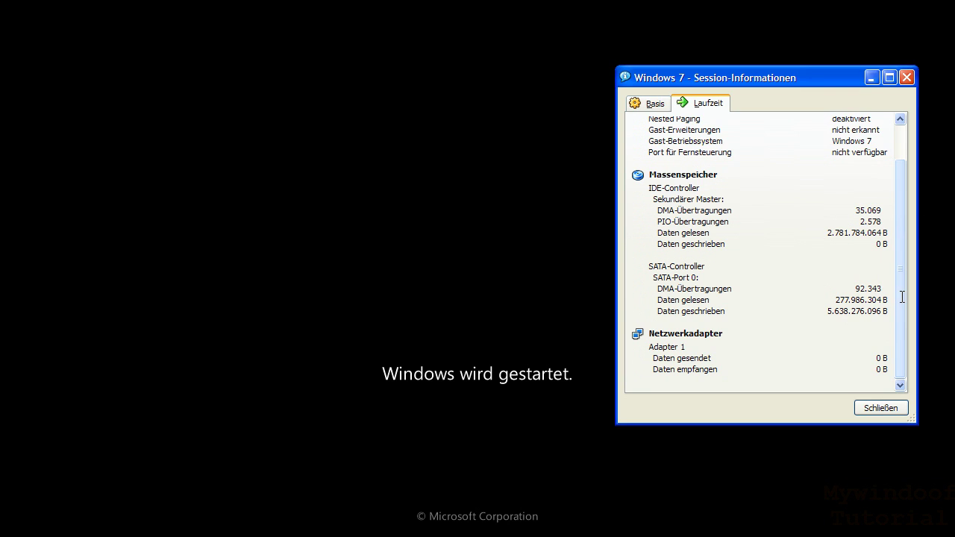
# - Review the Laufzeit attributes, including the resolution row, and close Session-Informationen with Schließen
pyautogui.moveTo(899, 322); pyautogui.dragTo(902, 382)
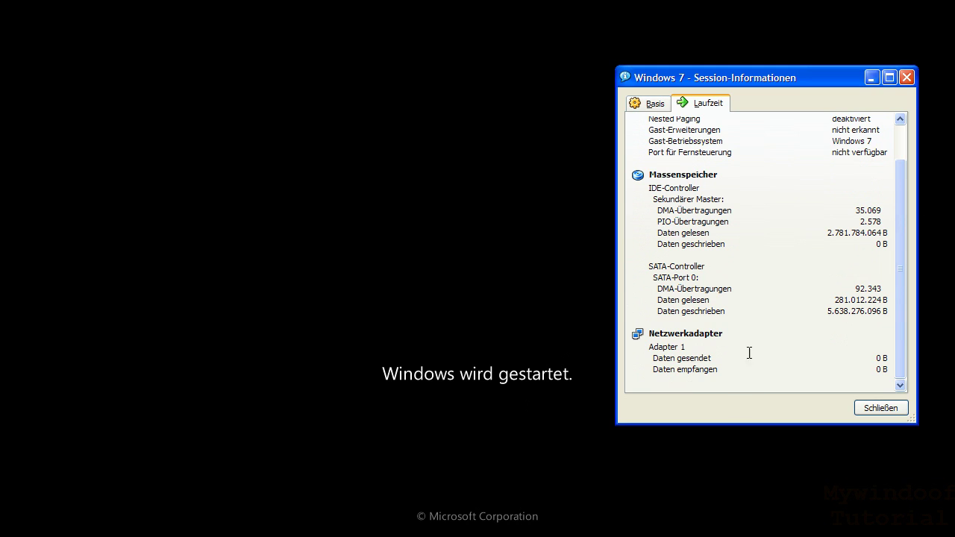
pyautogui.moveTo(896, 295); pyautogui.dragTo(892, 229)
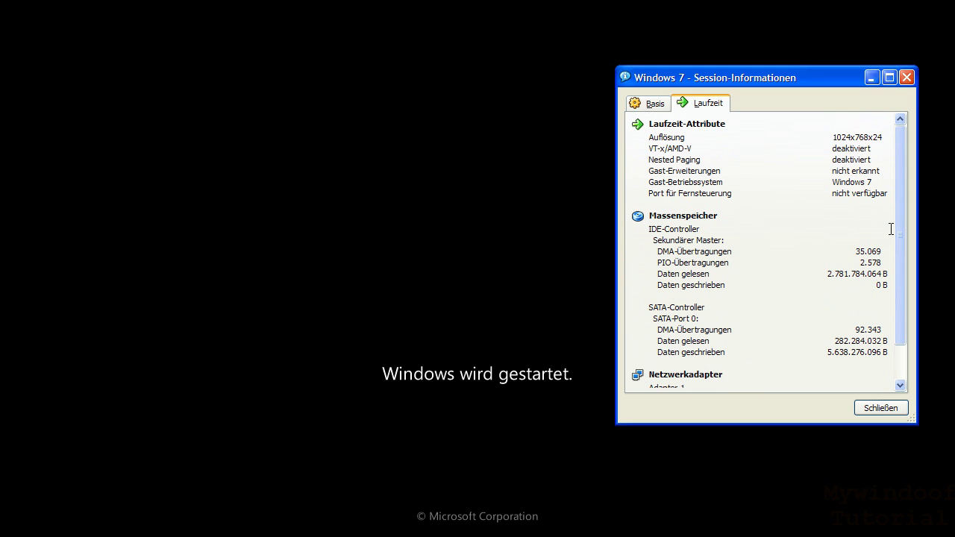
pyautogui.moveTo(834, 137); pyautogui.dragTo(850, 129)
pyautogui.click(896, 194)
pyautogui.click(892, 325)
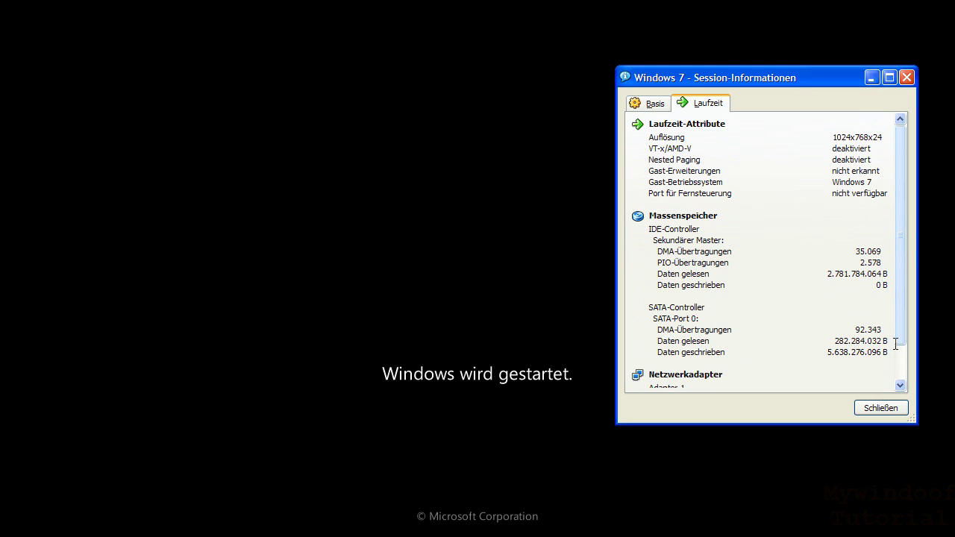
pyautogui.moveTo(896, 336); pyautogui.dragTo(915, 267)
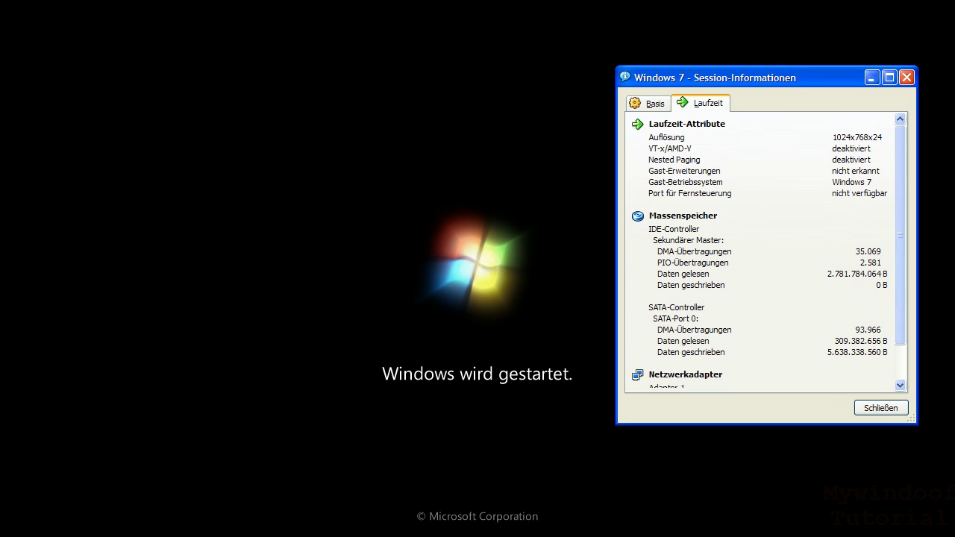
pyautogui.click(470, 310)
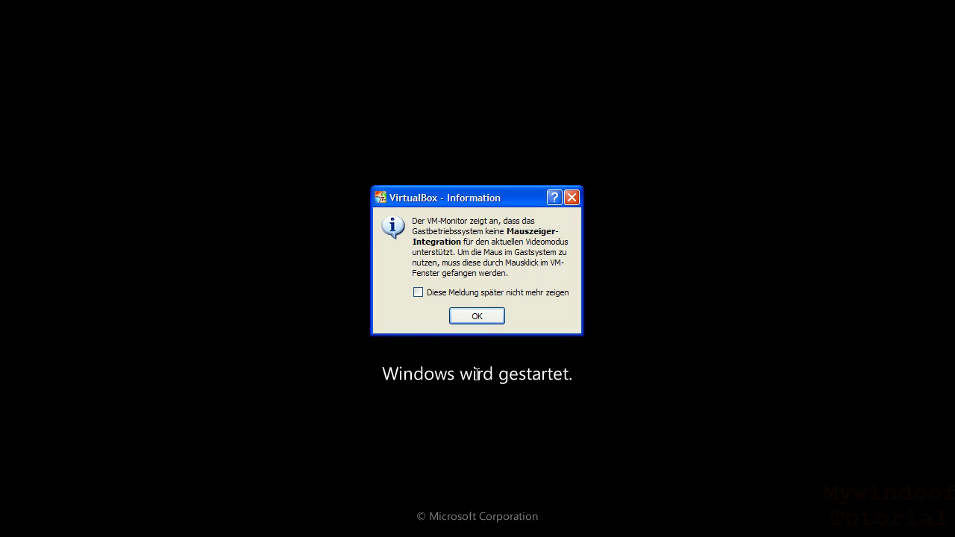
# - Dismiss the mouse-integration notice, reopen Session-Informationen via Host+N, and minimize it
pyautogui.click(470, 314)
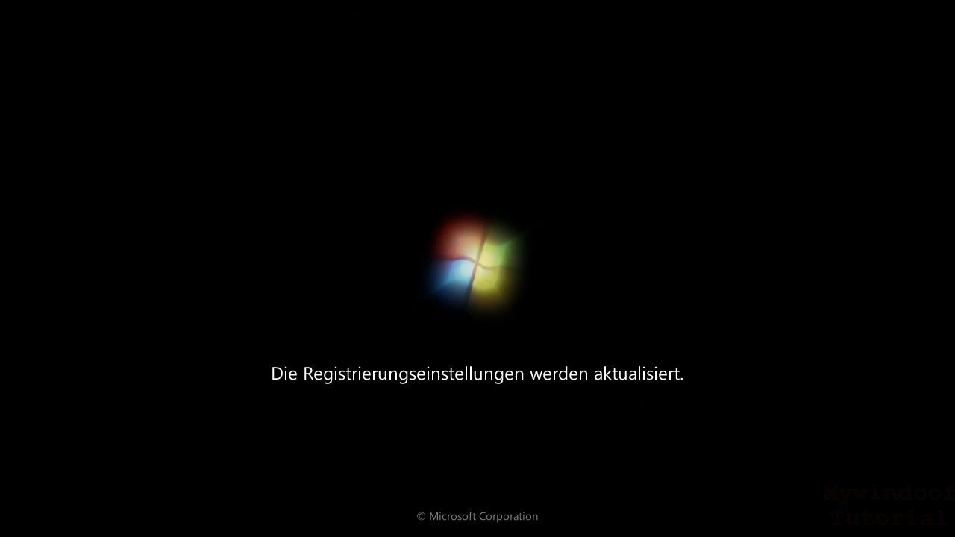
pyautogui.hotkey('ctrl', 'Home')
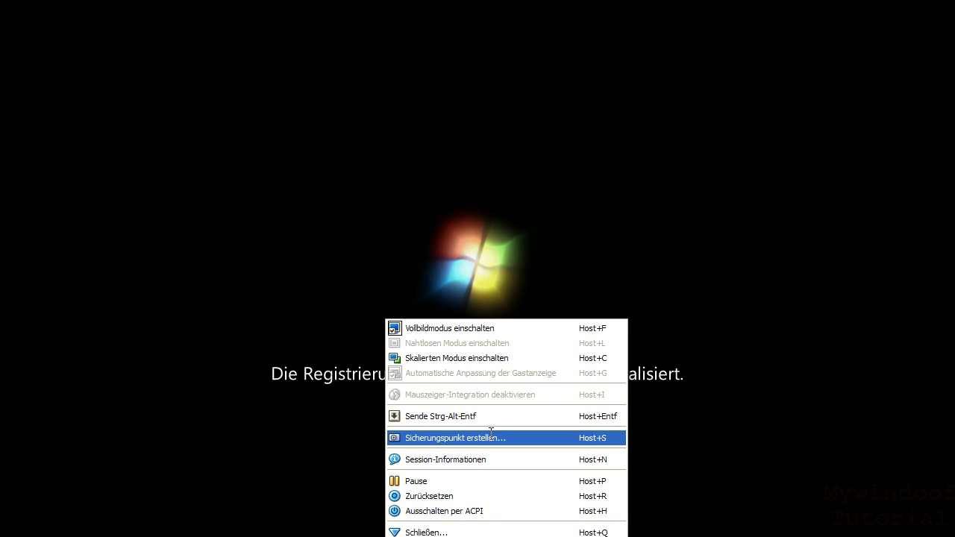
pyautogui.click(495, 460)
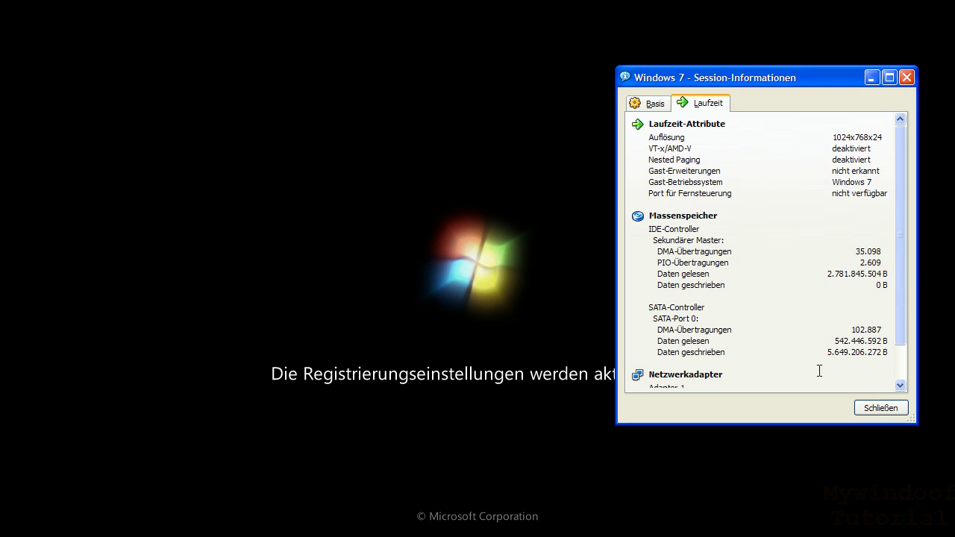
pyautogui.click(853, 359)
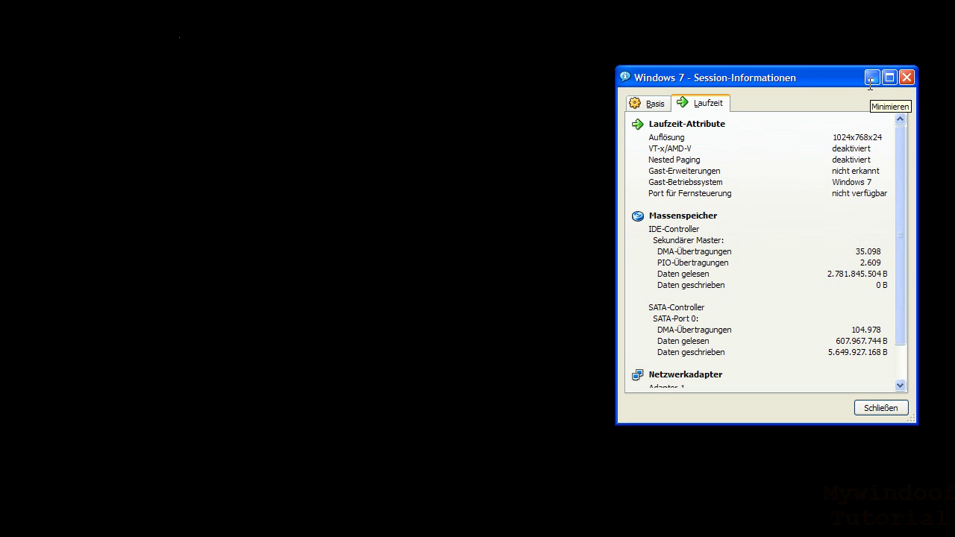
pyautogui.click(870, 87)
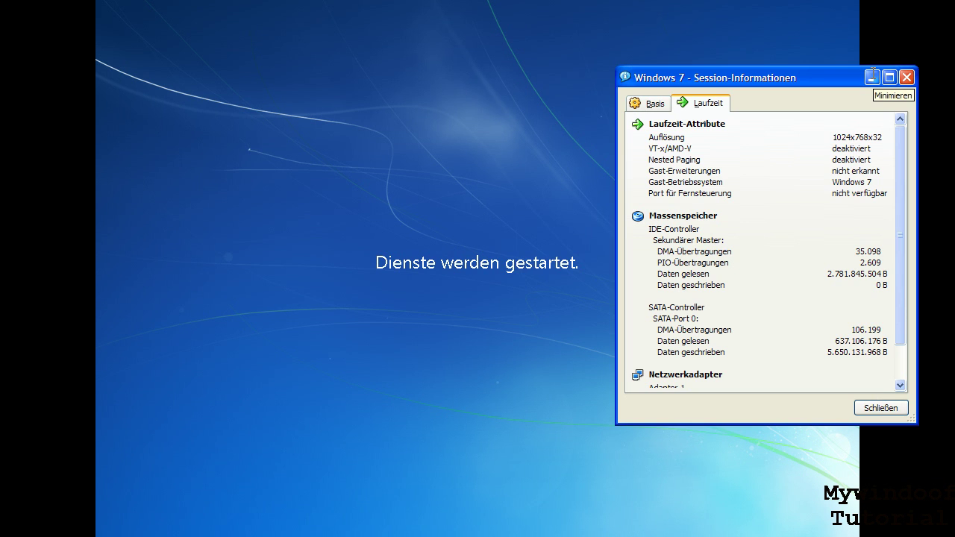
pyautogui.click(872, 77)
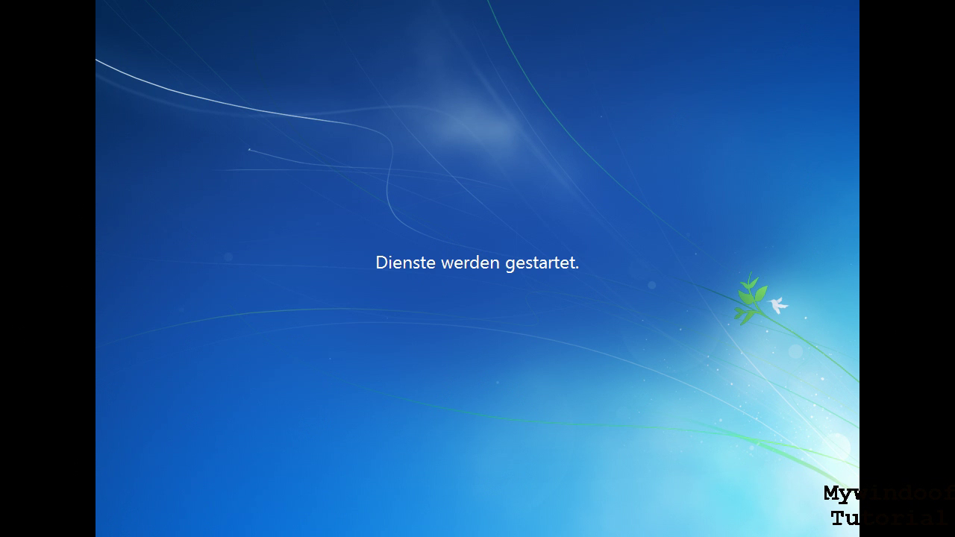
# - Leave fullscreen so the Windows 7 VM runs windowed, scrolled down to the installer's progress bar
pyautogui.hotkey('ctrl', 'Home')
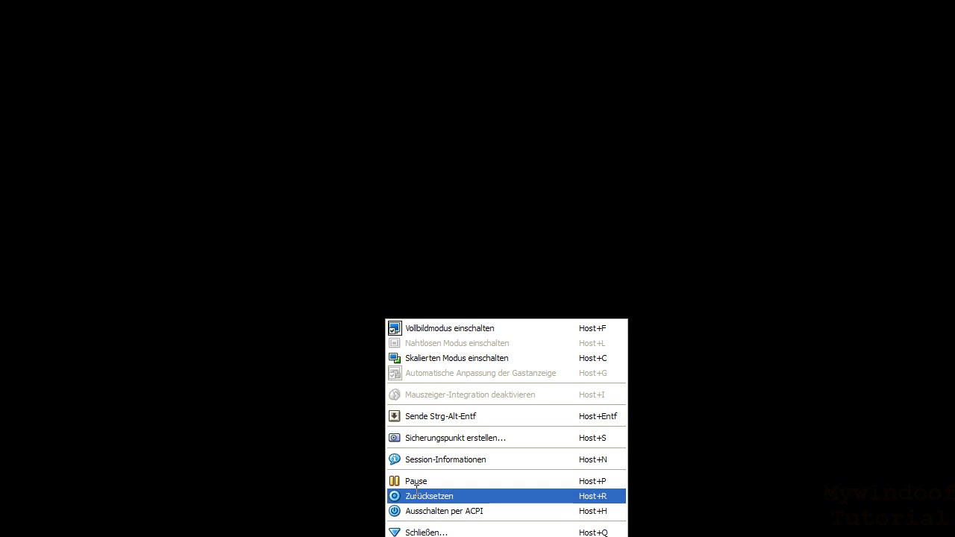
pyautogui.click(291, 363)
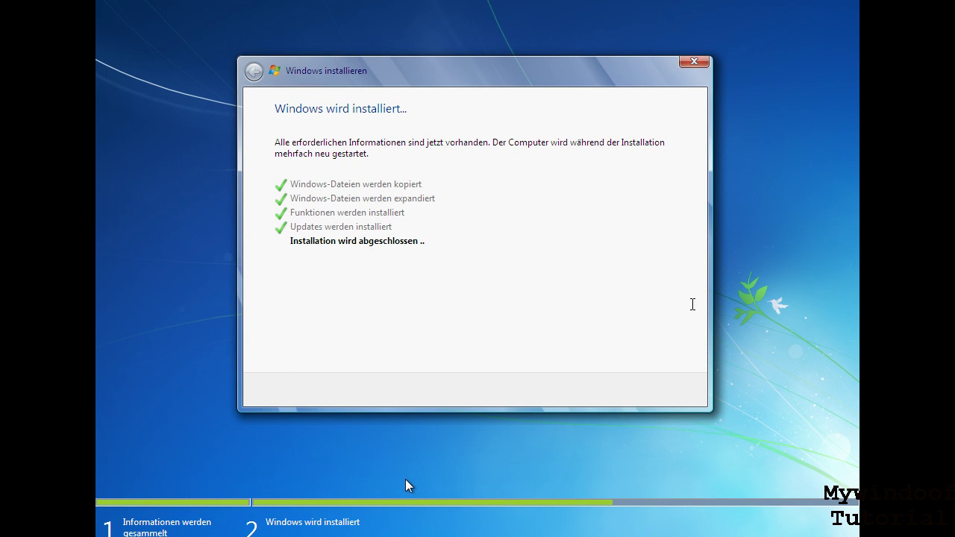
pyautogui.hotkey('ctrl', 'Home')
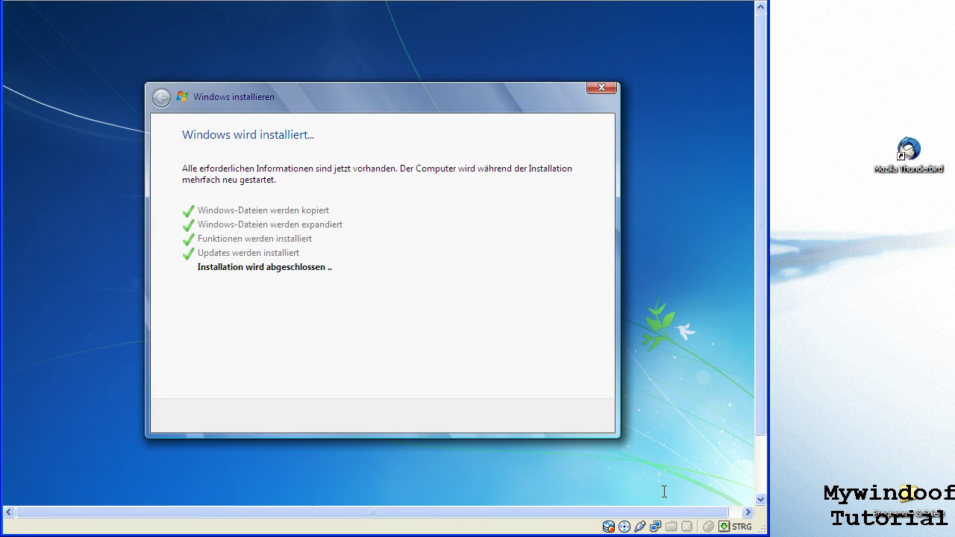
pyautogui.moveTo(755, 432); pyautogui.dragTo(753, 502)
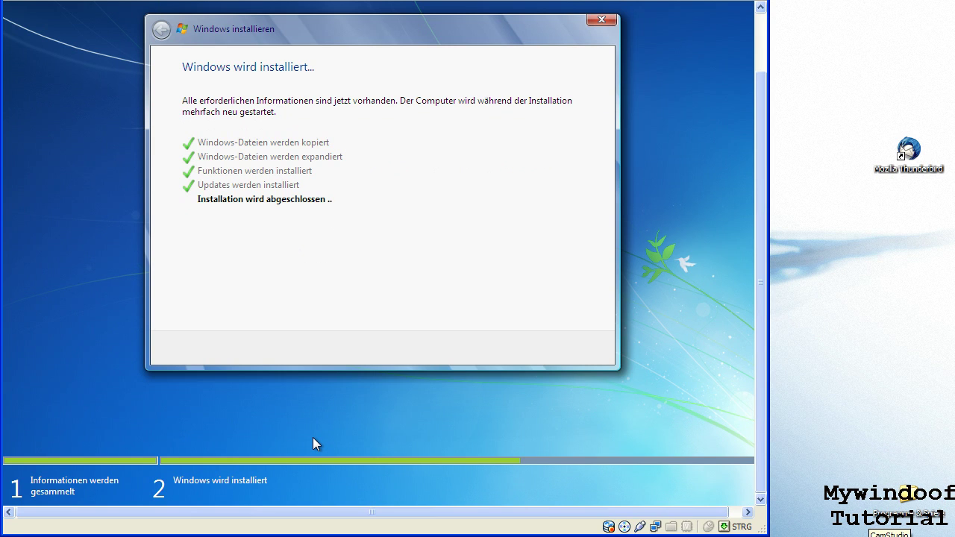
# - Move the screen recorder window off the installer checklist beside the VM window
pyautogui.click(888, 526)
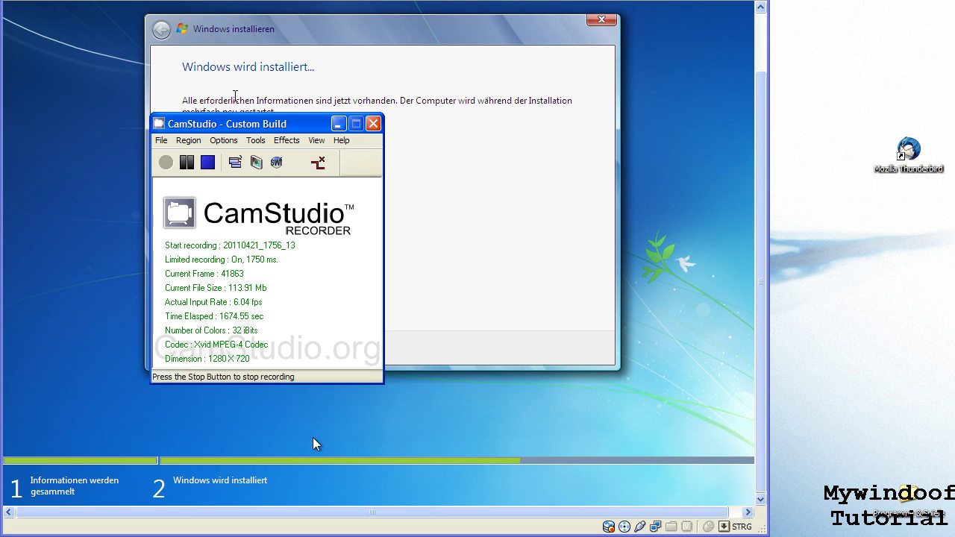
pyautogui.moveTo(218, 123); pyautogui.dragTo(813, 157)
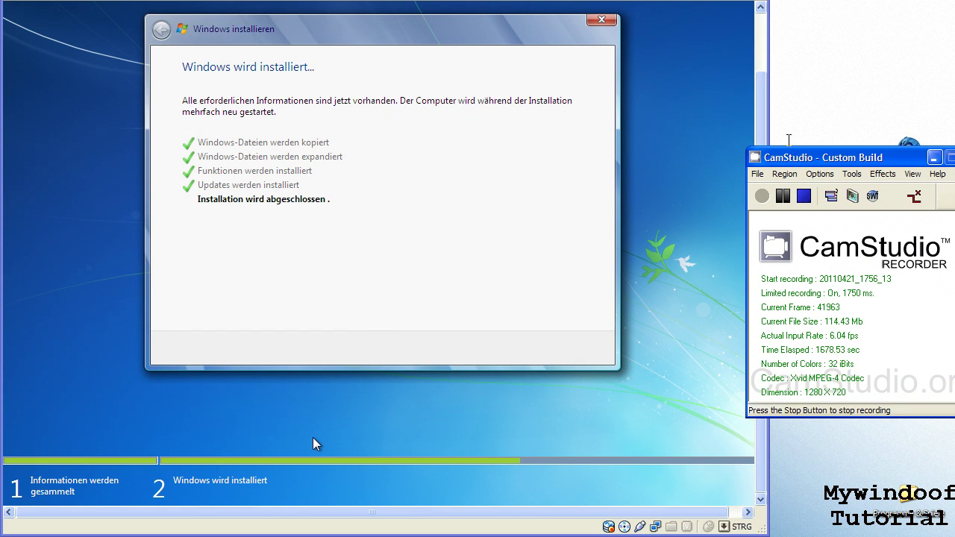
pyautogui.click(789, 138)
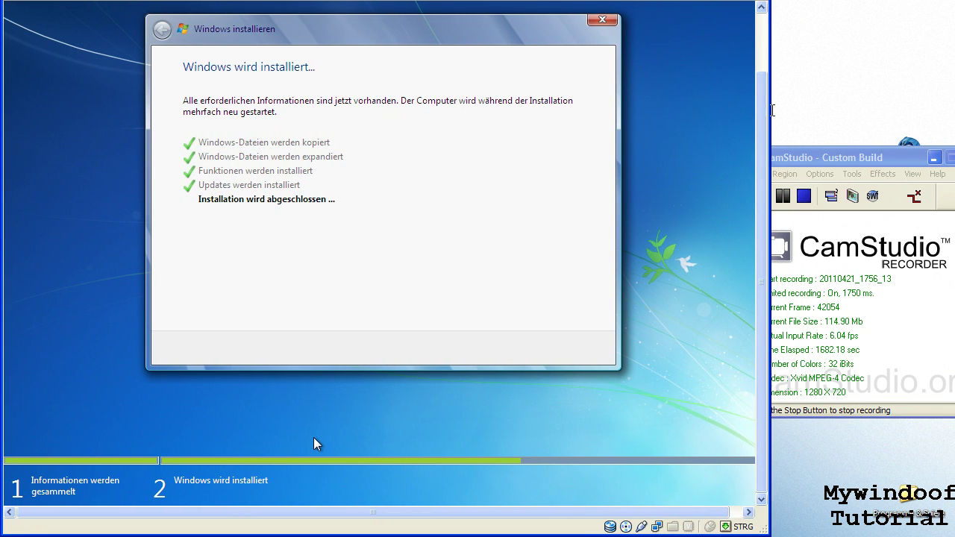
pyautogui.click(825, 153)
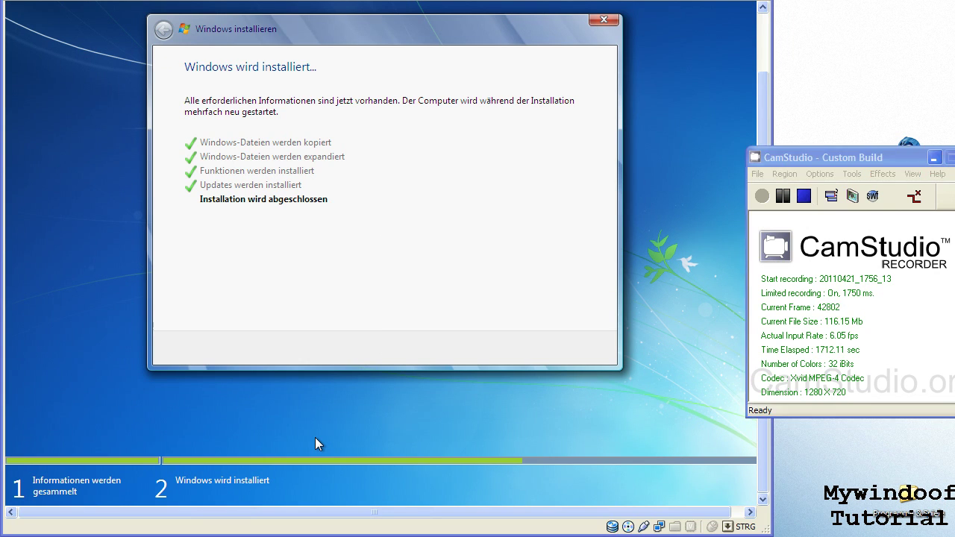
# - Pause the VM from the Host menu, resume it, then switch its display to fullscreen
pyautogui.hotkey('ctrl', 'Home')
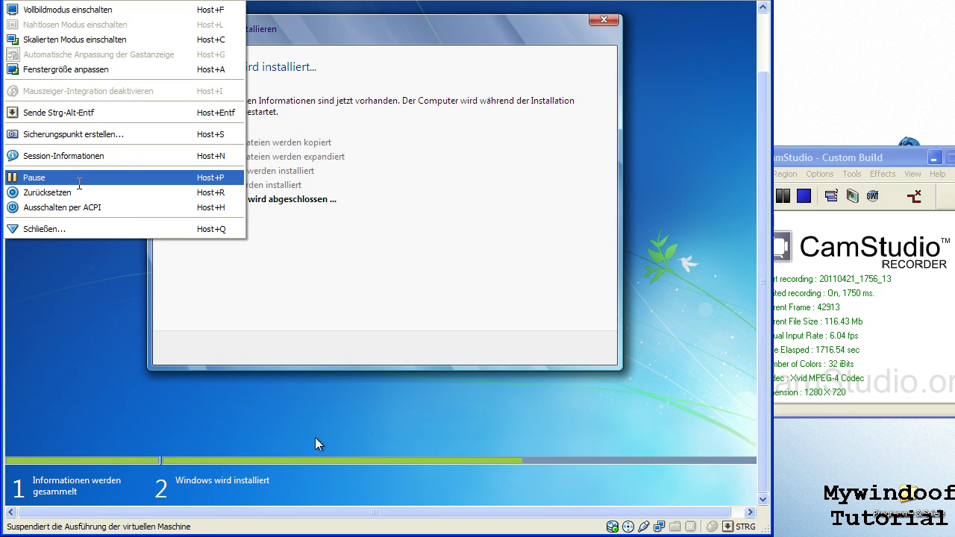
pyautogui.press('Return')
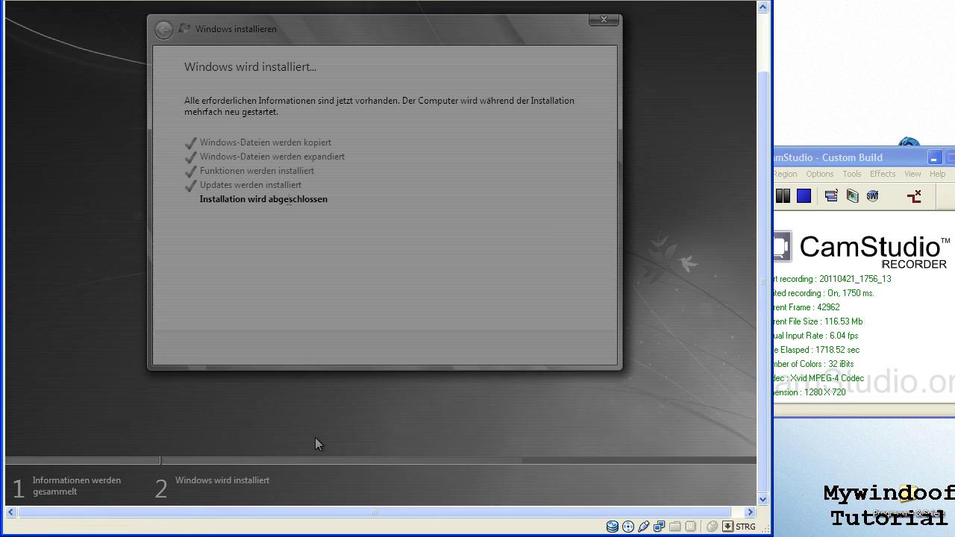
pyautogui.click(821, 158)
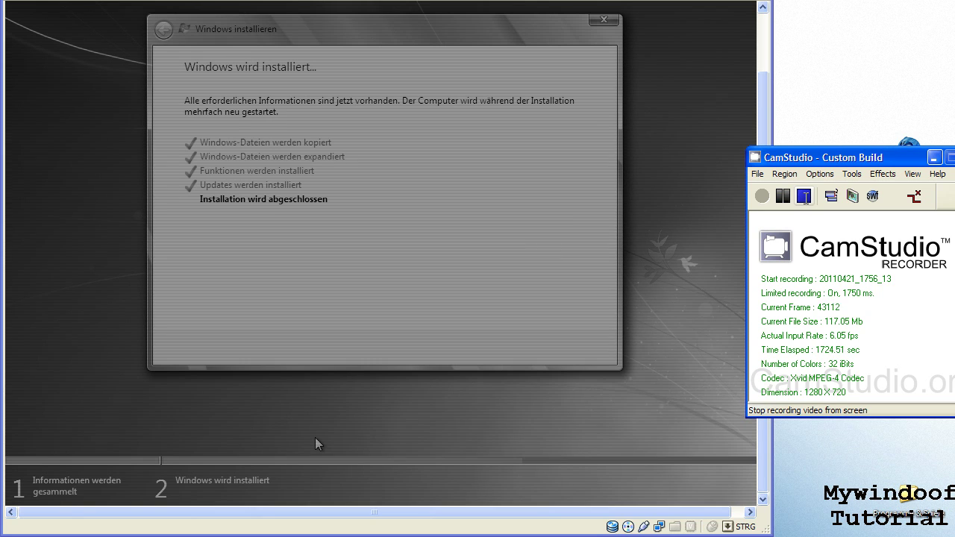
pyautogui.click(22, 1)
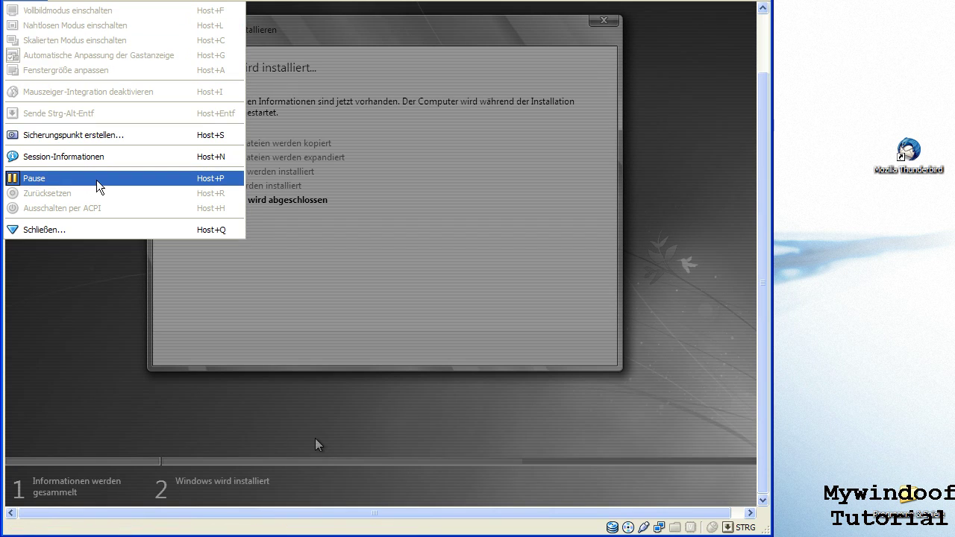
pyautogui.click(100, 186)
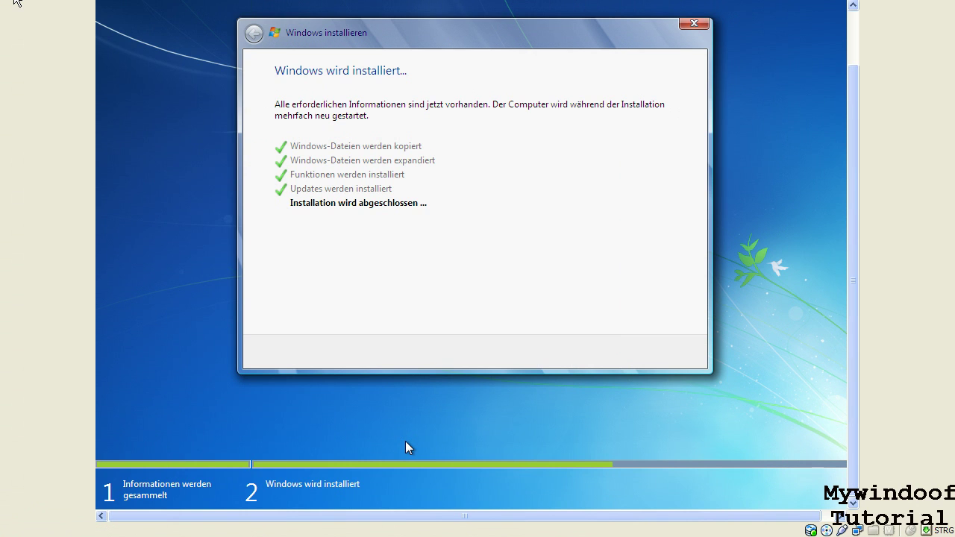
pyautogui.click(18, 2)
pyautogui.click(45, 7)
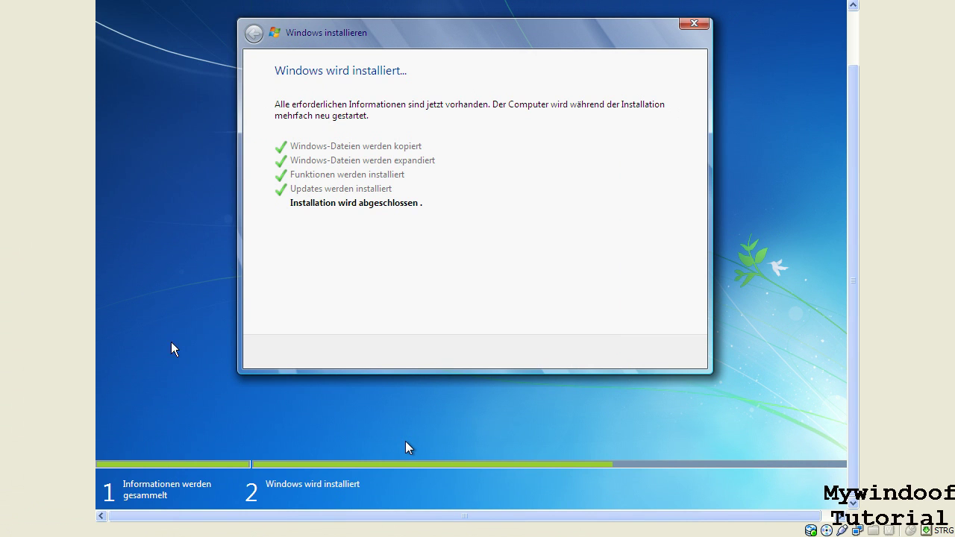
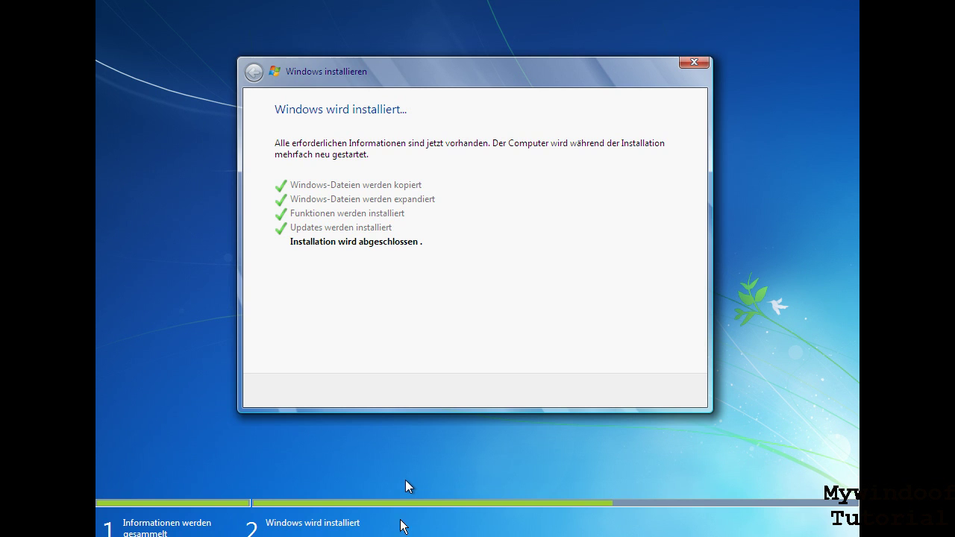
# - Bring up the VM machine menu with Host+Home, cancel it once, then reopen it
pyautogui.hotkey('ctrl', 'Home')
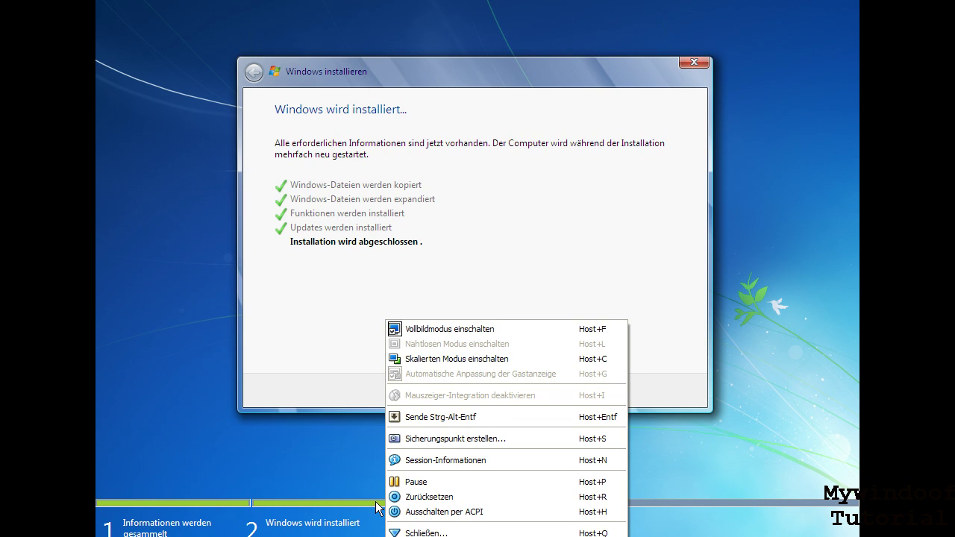
pyautogui.press('Escape')
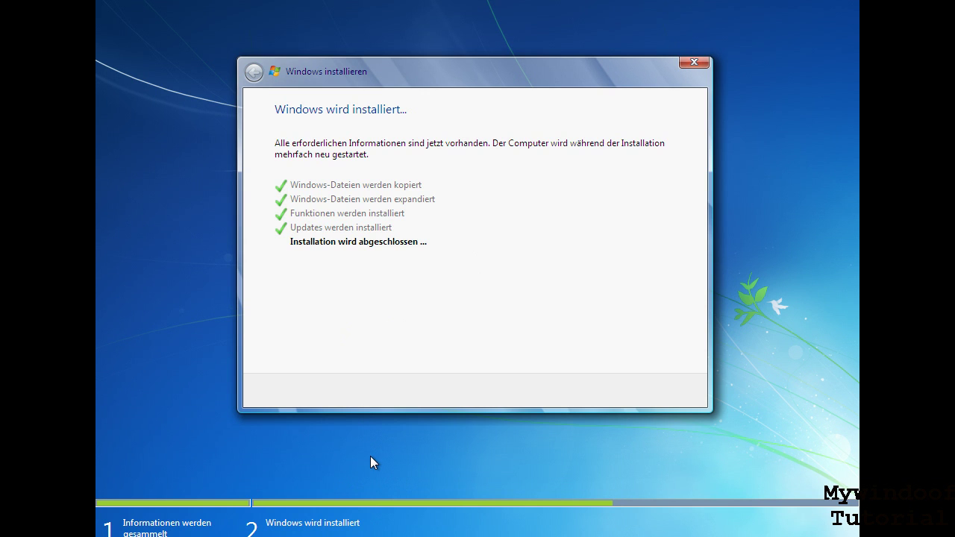
pyautogui.hotkey('ctrl', 'Home')
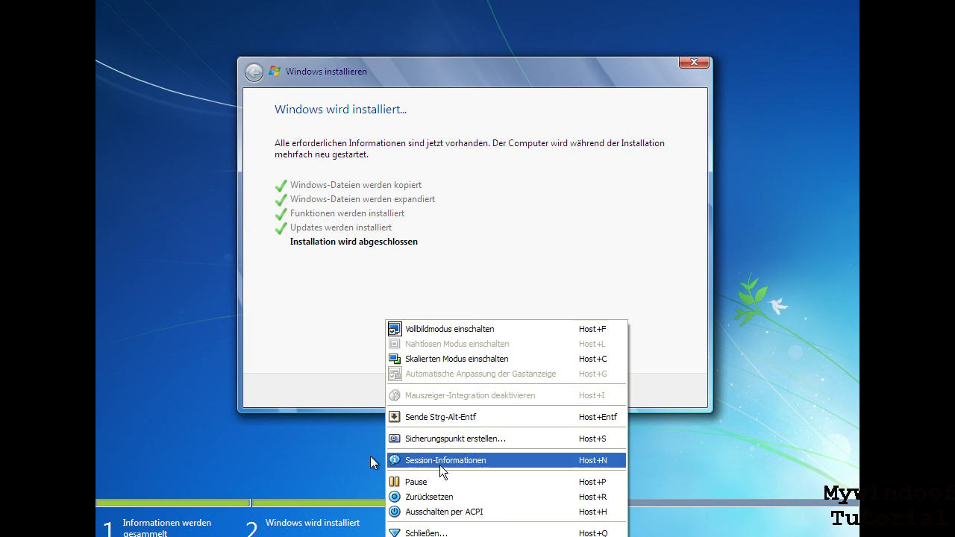
# - Open Session-Informationen for the Windows 7 machine, then close it again
pyautogui.click(392, 457)
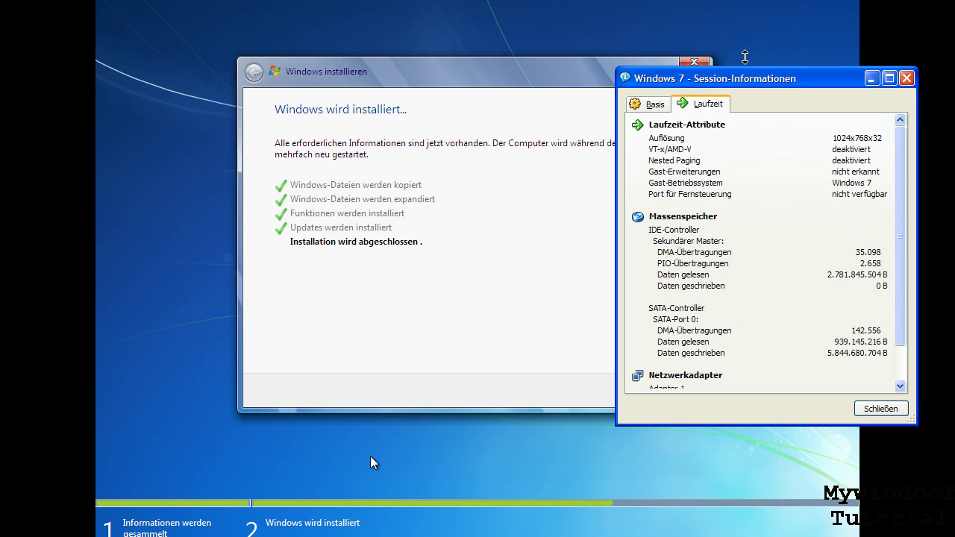
pyautogui.click(906, 79)
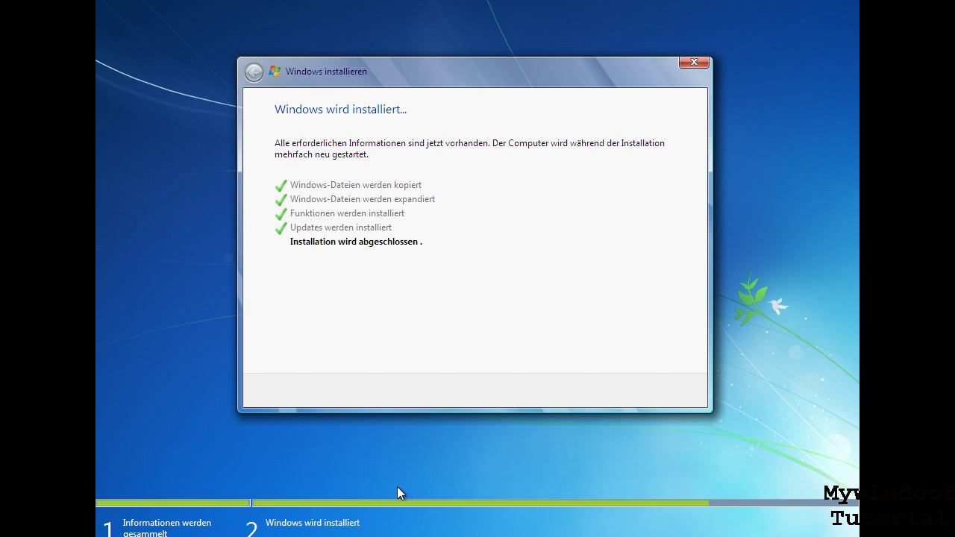
pyautogui.hotkey('ctrl', 'Home')
pyautogui.press('Escape')
pyautogui.hotkey('ctrl', 'Home')
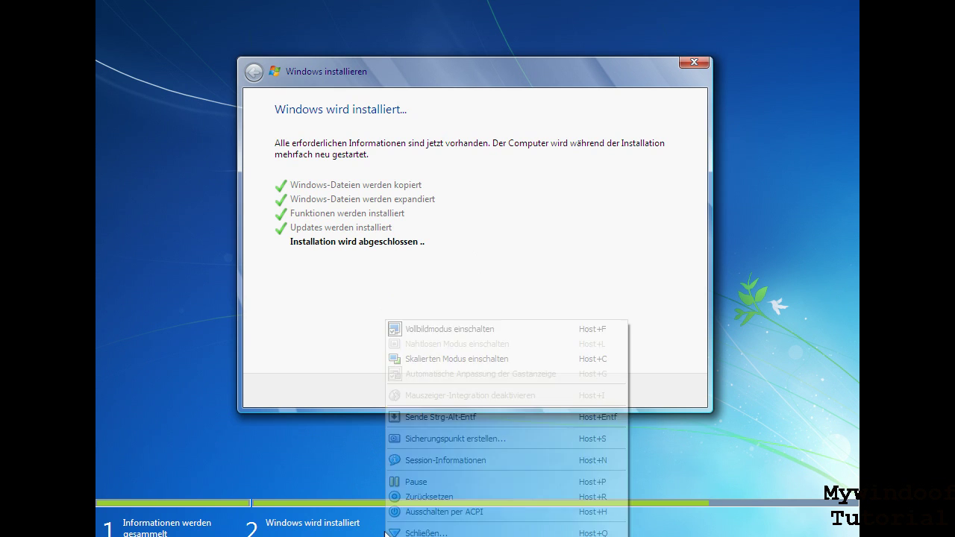
pyautogui.press('Escape')
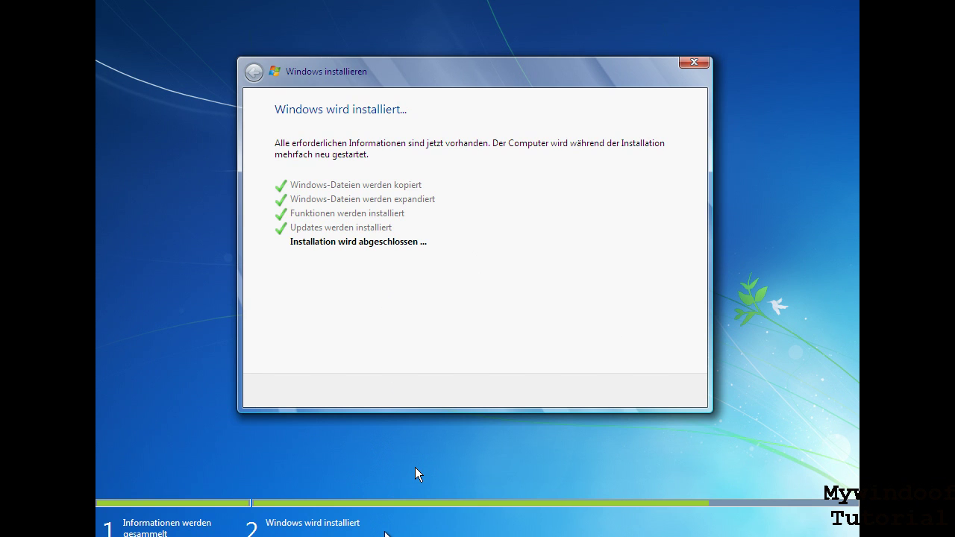
# - Open Session-Informationen with Host+N, move it aside, and scroll Laufzeit to Netzwerkadapter
pyautogui.hotkey('ctrl', 'n')
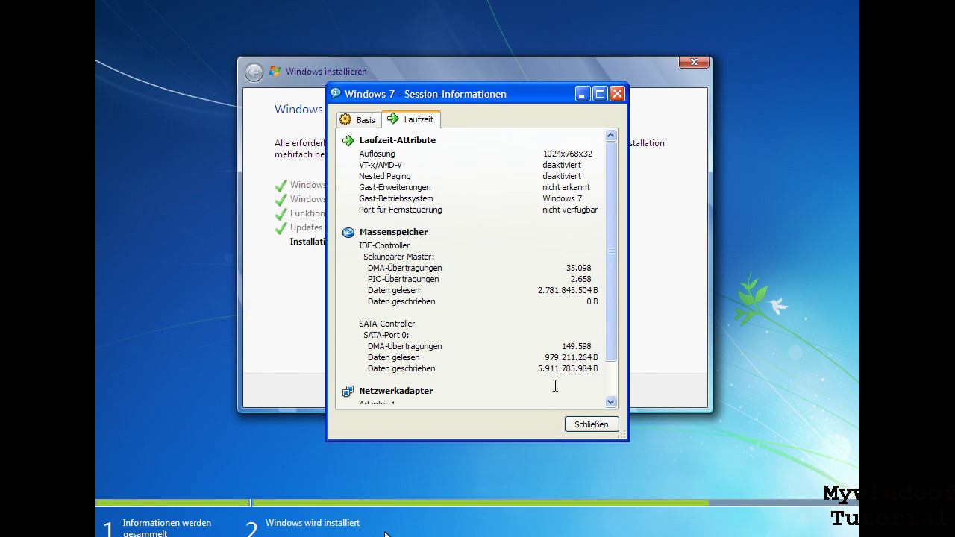
pyautogui.moveTo(540, 364); pyautogui.dragTo(556, 373)
pyautogui.click(544, 377)
pyautogui.moveTo(479, 93); pyautogui.dragTo(647, 123)
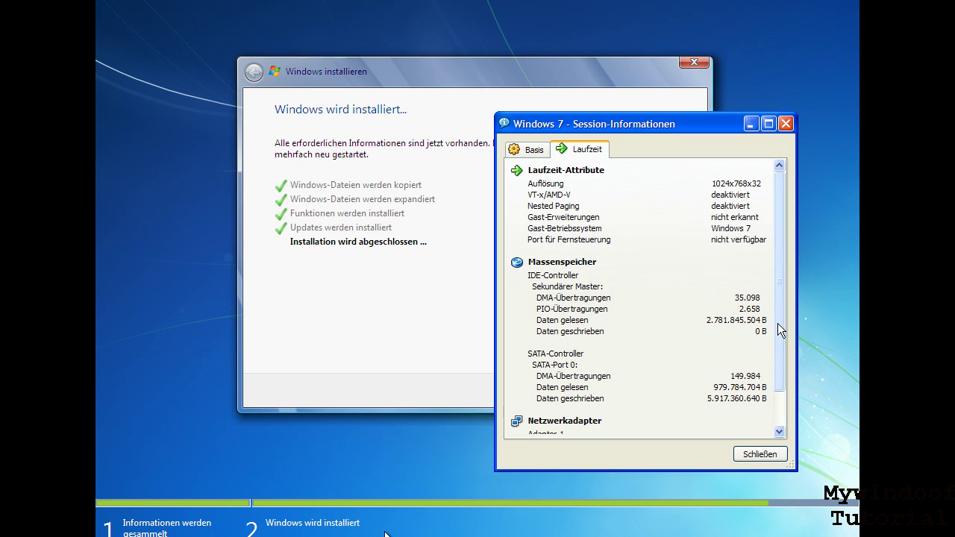
pyautogui.scroll(-2, 758, 388)
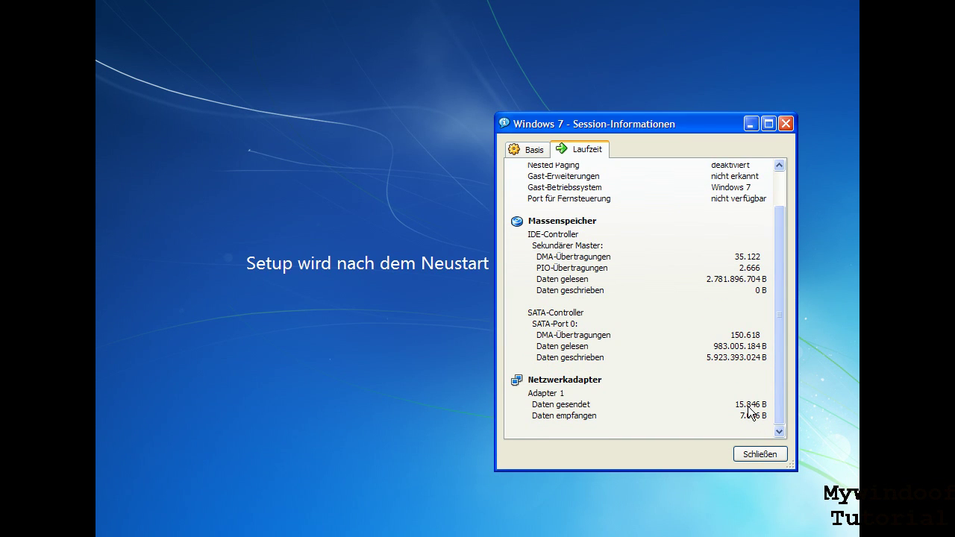
pyautogui.moveTo(661, 125); pyautogui.dragTo(699, 150)
pyautogui.moveTo(778, 380); pyautogui.dragTo(551, 151)
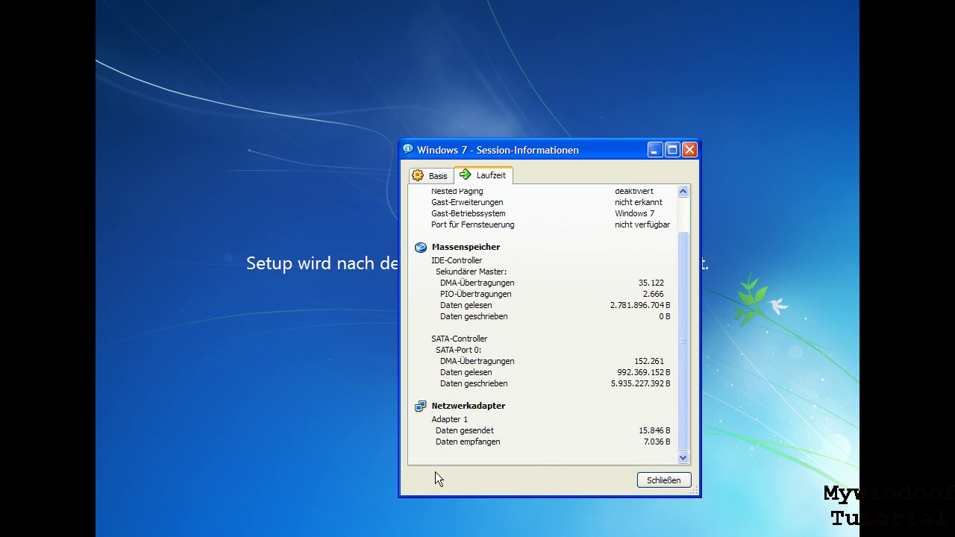
# - Close Session-Informationen, acknowledge the mouse-integration notice, and reopen Session-Informationen
pyautogui.click(663, 480)
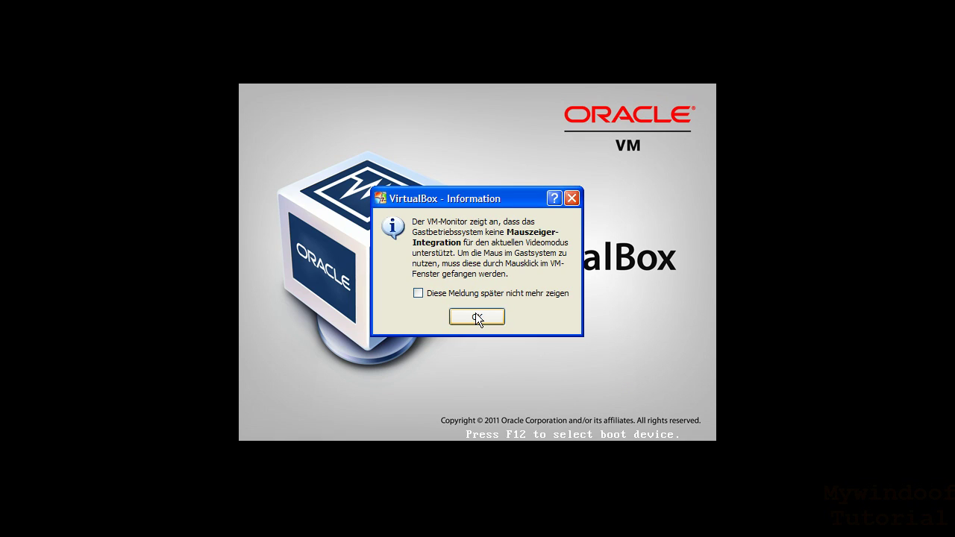
pyautogui.click(477, 315)
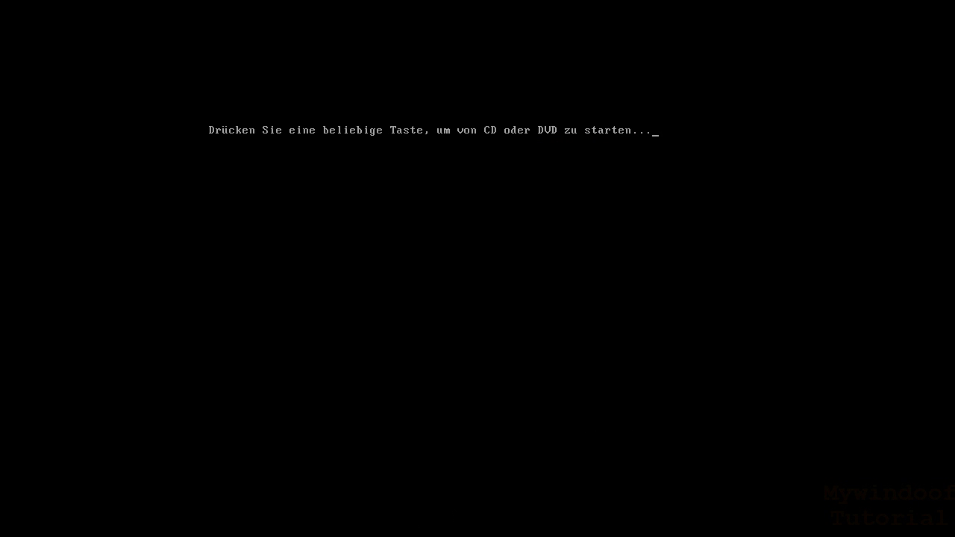
pyautogui.hotkey('ctrl', 'Home')
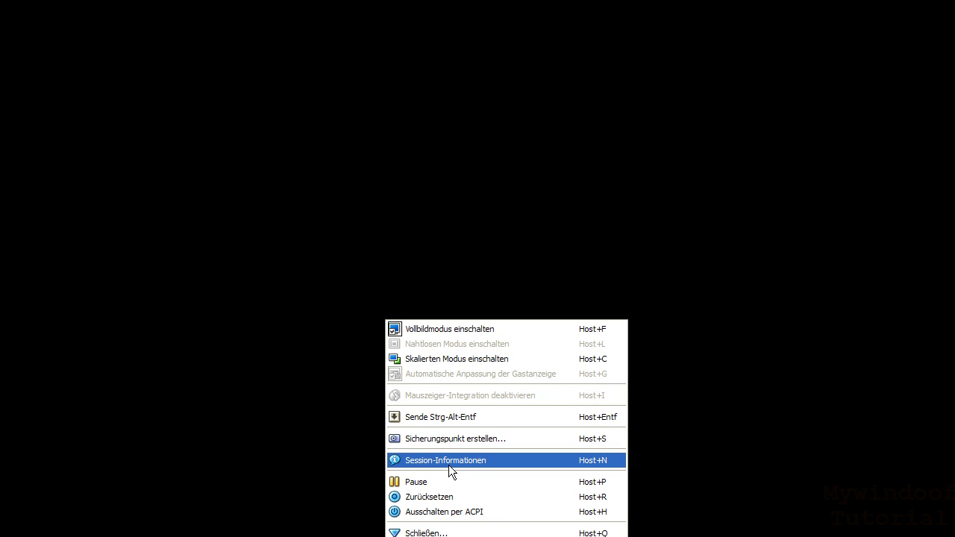
pyautogui.click(447, 463)
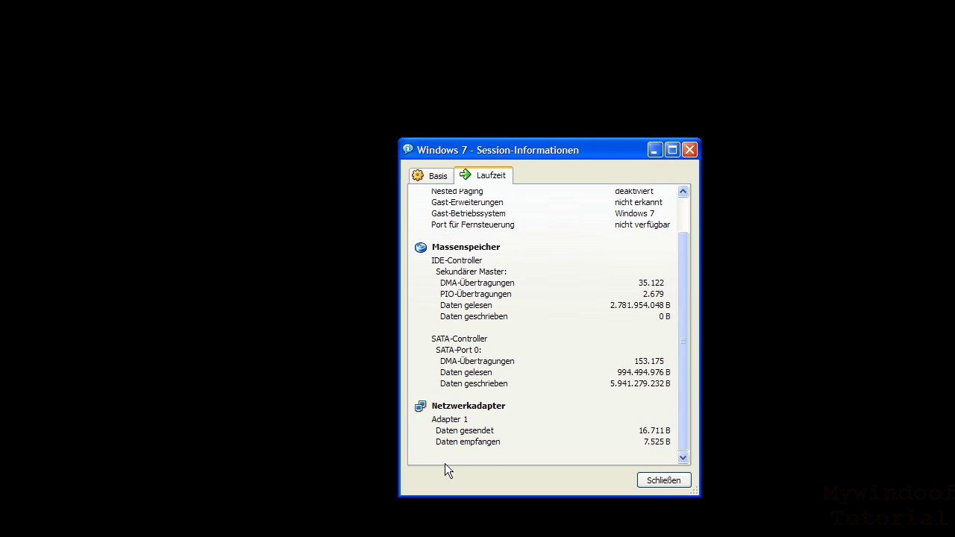
# - Inspect the runtime statistics, picking out the 16.711 bytes-sent (Daten gesendet) value
pyautogui.moveTo(639, 430); pyautogui.dragTo(659, 432)
pyautogui.hotkey('ctrl', 'a')
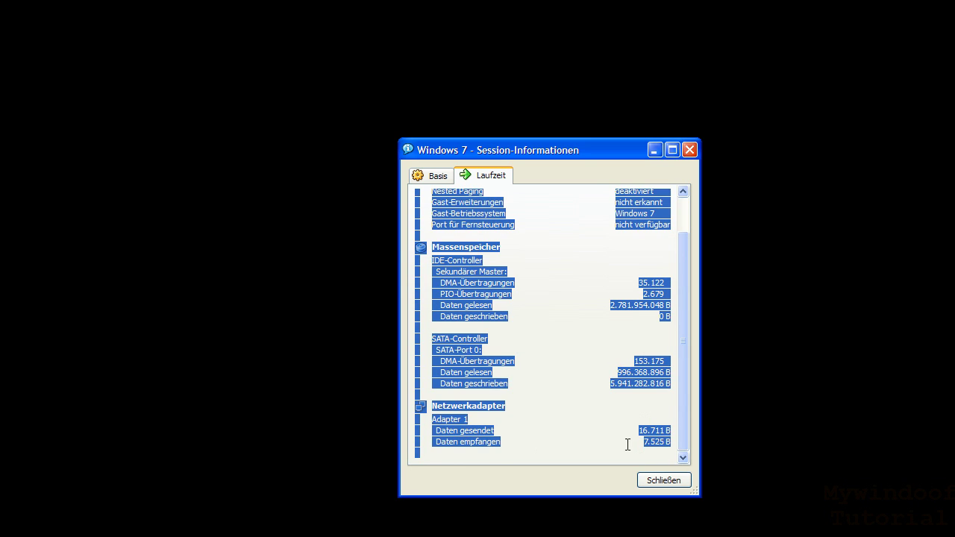
pyautogui.click(632, 443)
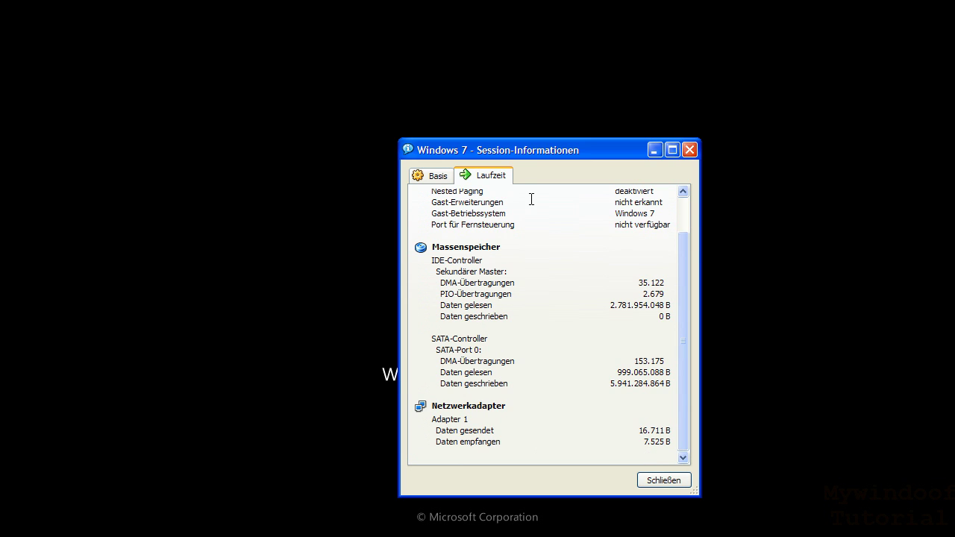
pyautogui.moveTo(510, 159); pyautogui.dragTo(484, 141)
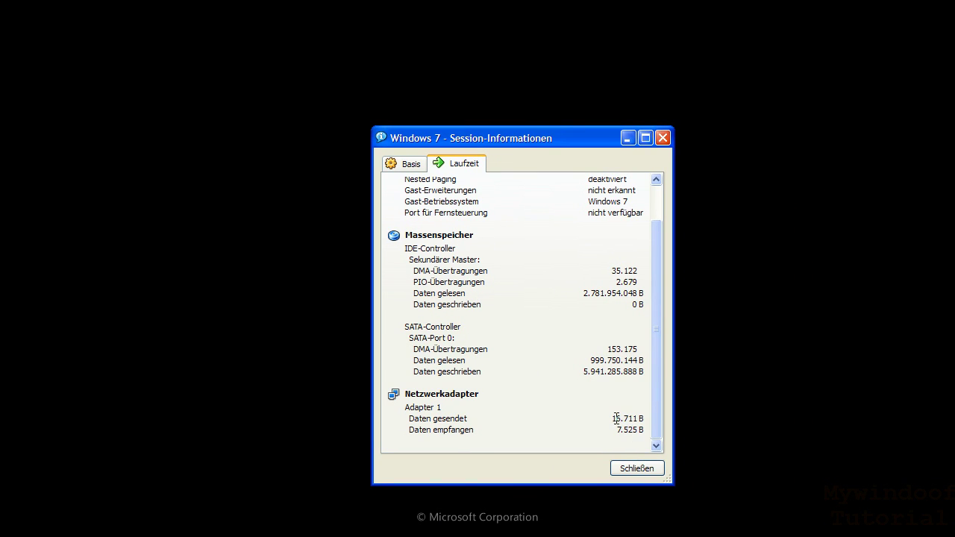
pyautogui.doubleClick(620, 418)
pyautogui.doubleClick(612, 418)
# - Check the Basis and Laufzeit tabs, then close Session-Informationen
pyautogui.click(409, 168)
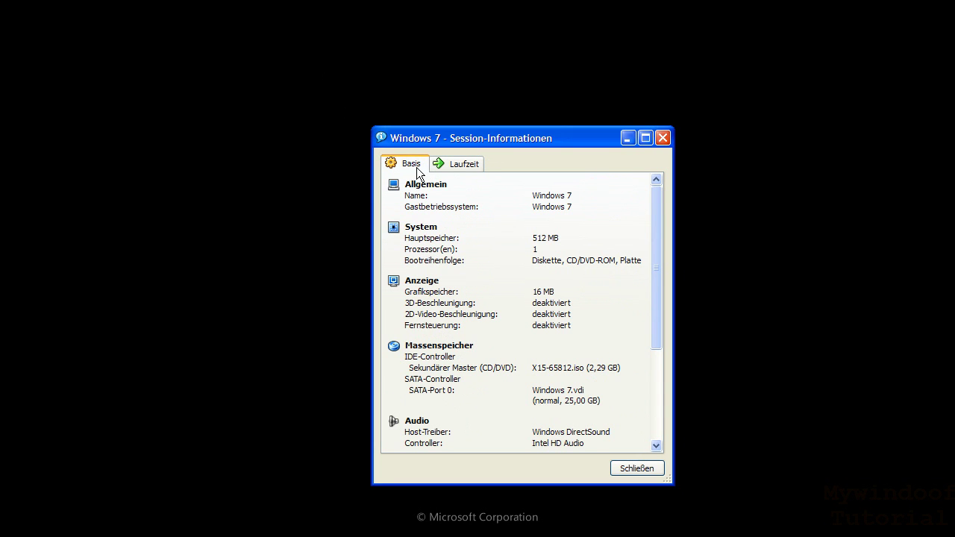
pyautogui.click(446, 171)
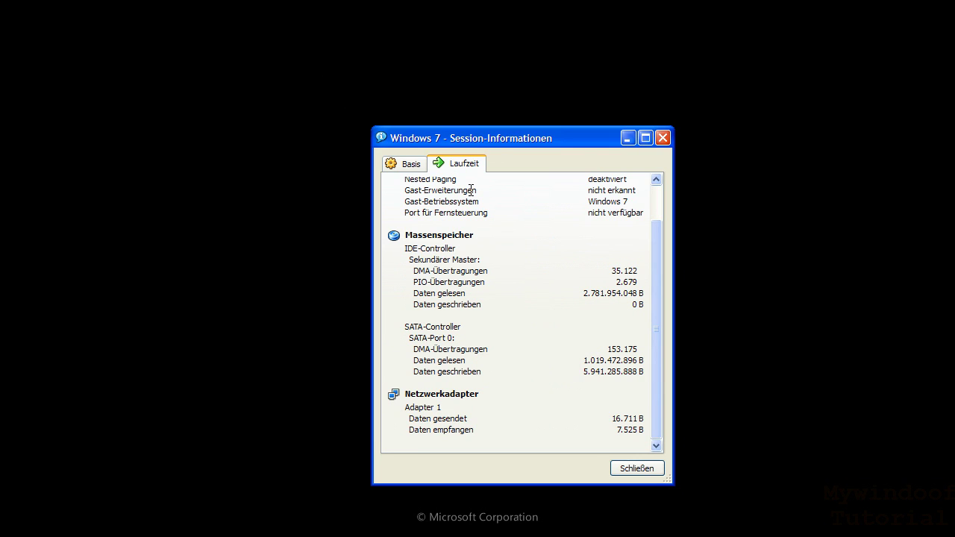
pyautogui.click(631, 469)
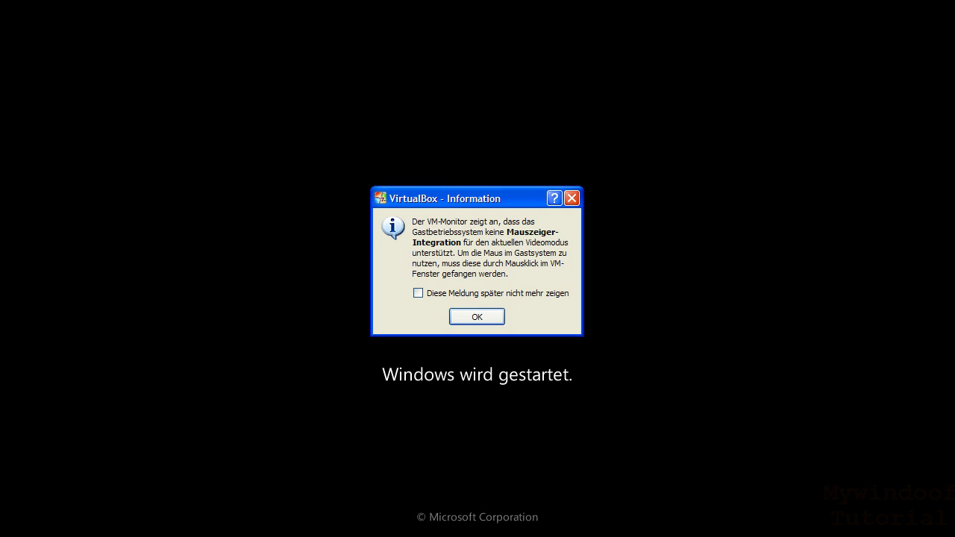
# - Acknowledge the mouse-integration notice and reopen Session-Informationen from the machine menu
pyautogui.click(479, 317)
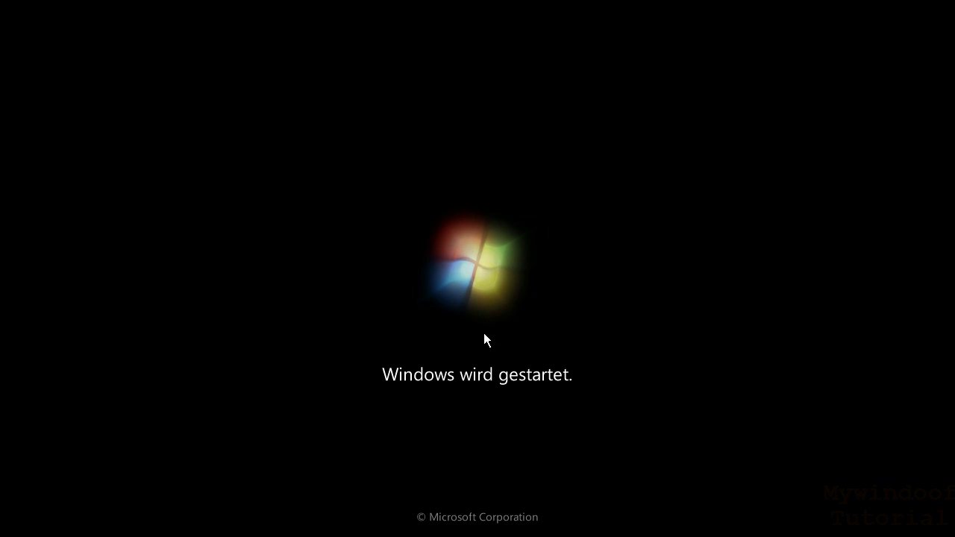
pyautogui.hotkey('ctrl', 'Home')
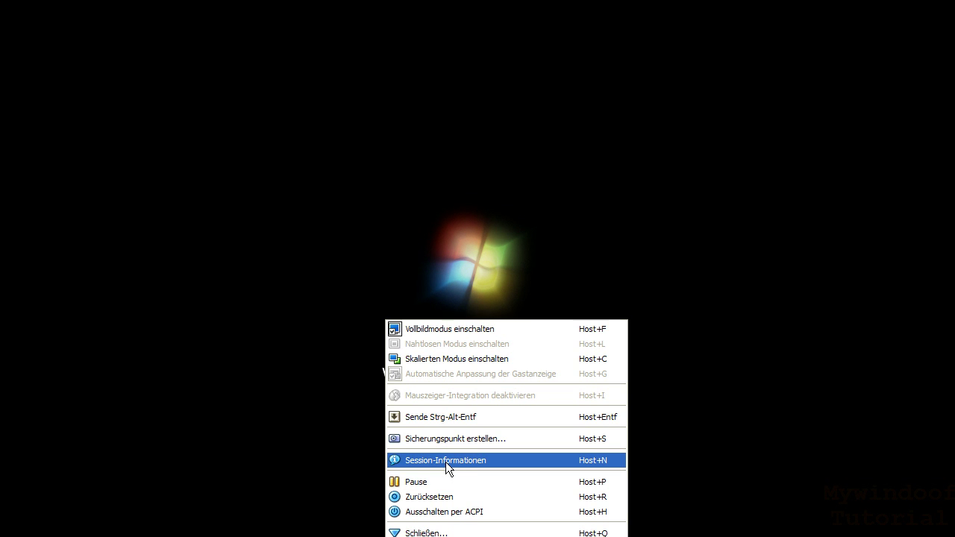
pyautogui.click(446, 462)
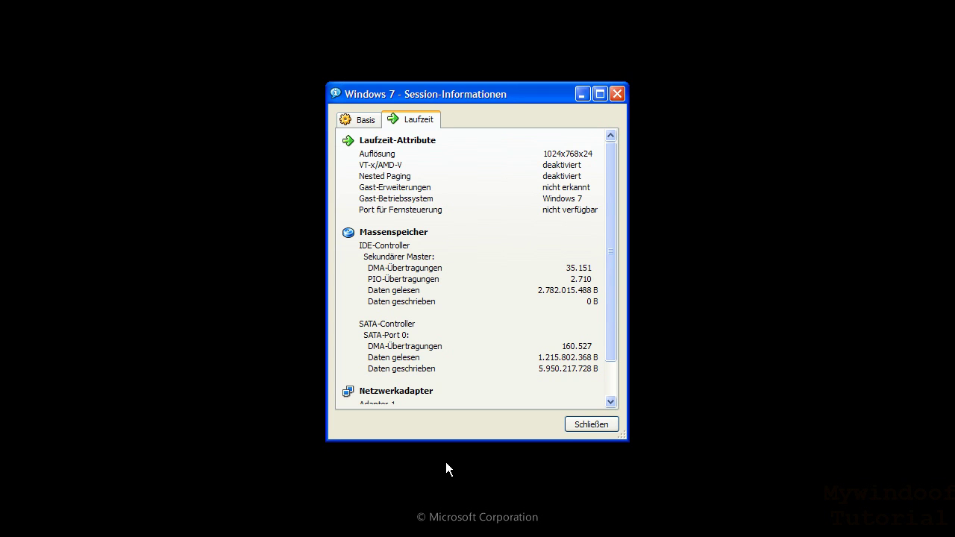
# - Inspect the IDE and SATA Massenspeicher byte counts, then close Session-Informationen
pyautogui.moveTo(612, 297)
pyautogui.mouseDown()
pyautogui.moveTo(523, 343)
pyautogui.moveTo(540, 316)
pyautogui.moveTo(594, 312)
pyautogui.moveTo(596, 325)
pyautogui.mouseUp()
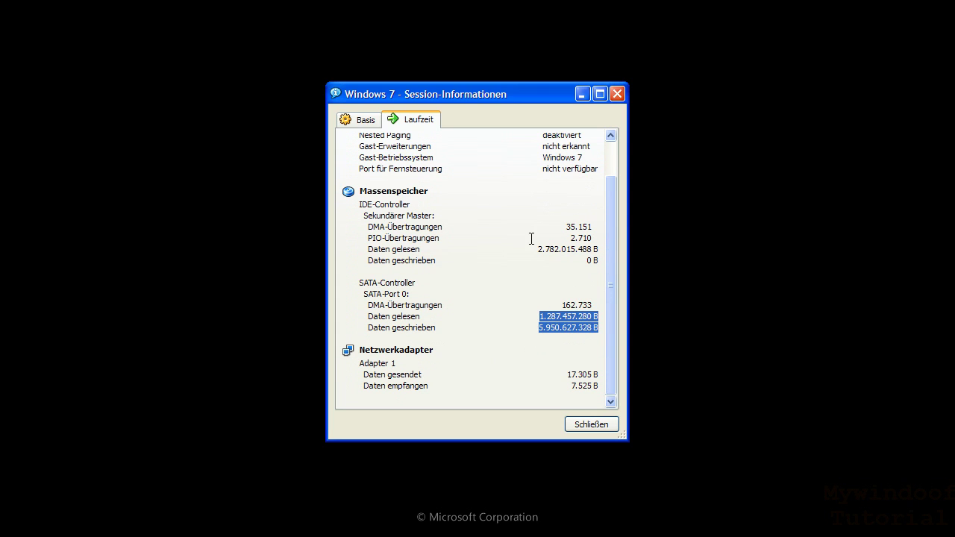
pyautogui.moveTo(536, 246); pyautogui.dragTo(597, 250)
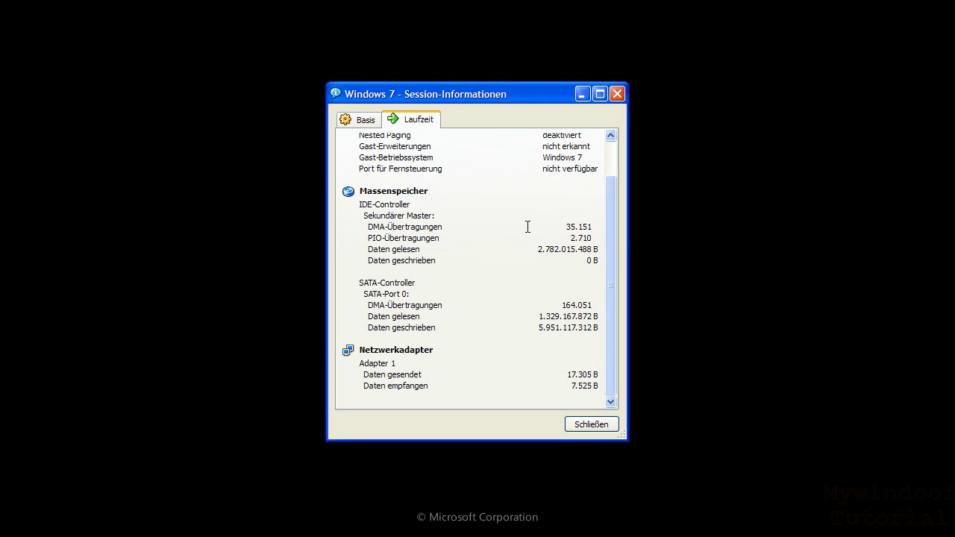
pyautogui.moveTo(528, 226); pyautogui.dragTo(557, 260)
pyautogui.tripleClick(557, 250)
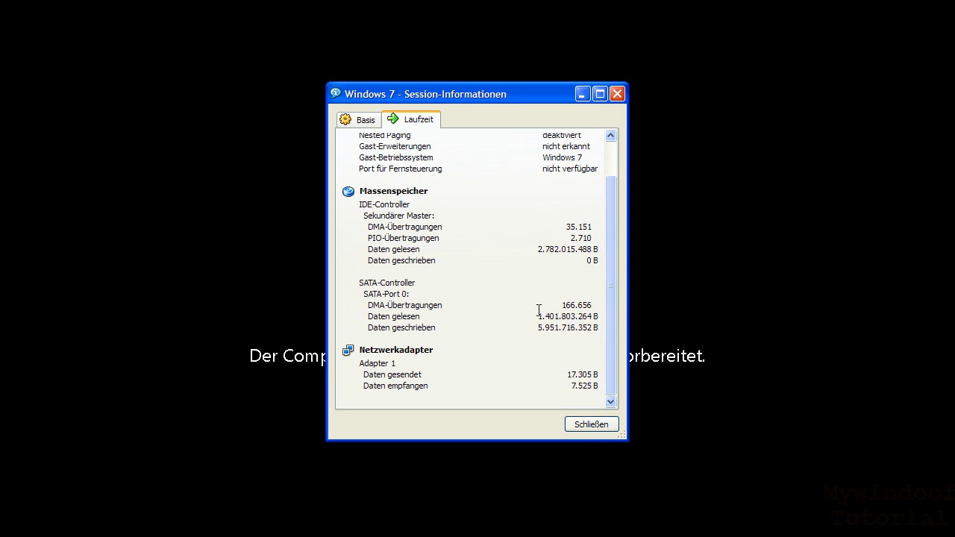
pyautogui.moveTo(536, 316); pyautogui.dragTo(598, 329)
pyautogui.moveTo(488, 98); pyautogui.dragTo(673, 182)
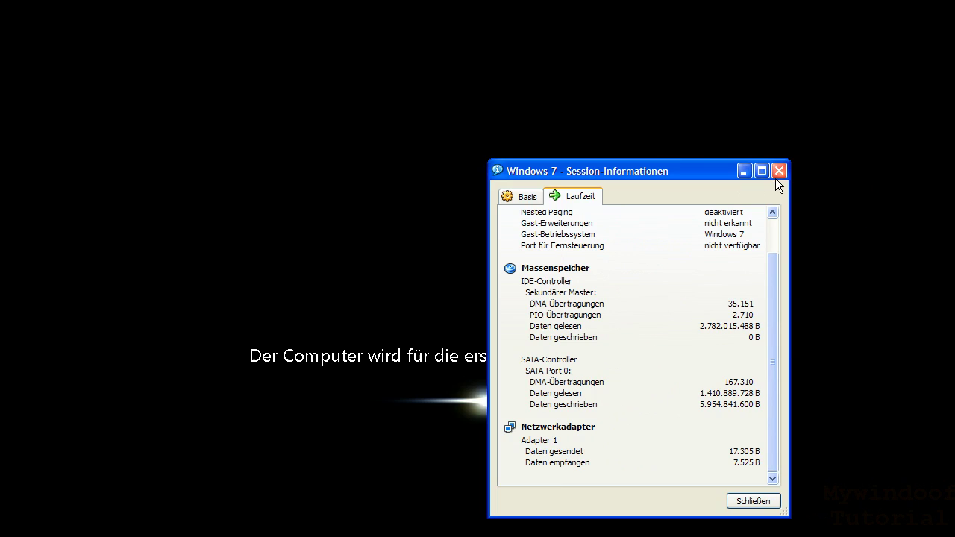
pyautogui.click(778, 173)
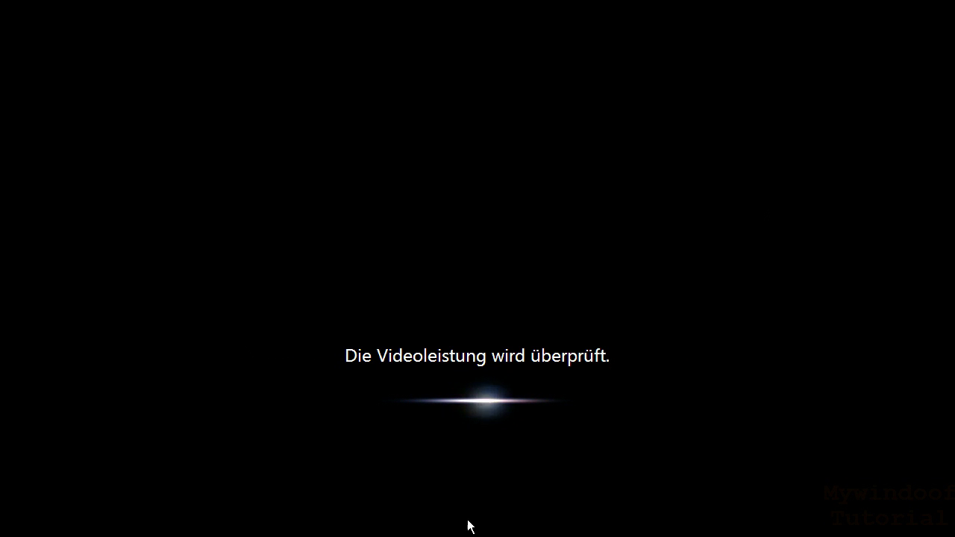
# - Once setup shows 'Die Videoleistung wird überprüft', open the VM machine menu with Host+Home
pyautogui.hotkey('ctrl', 'Home')
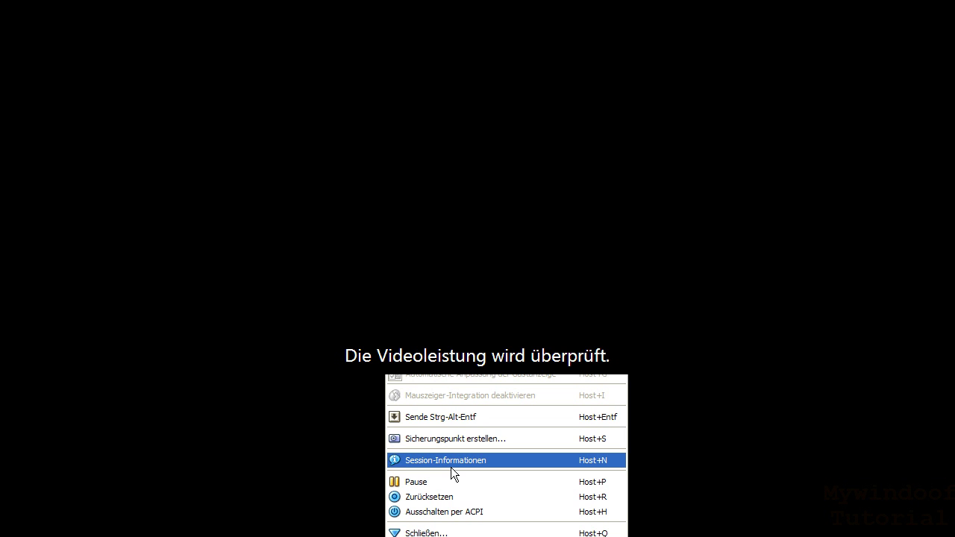
# - Open Session-Informationen and switch to the Basis tab
pyautogui.click(450, 466)
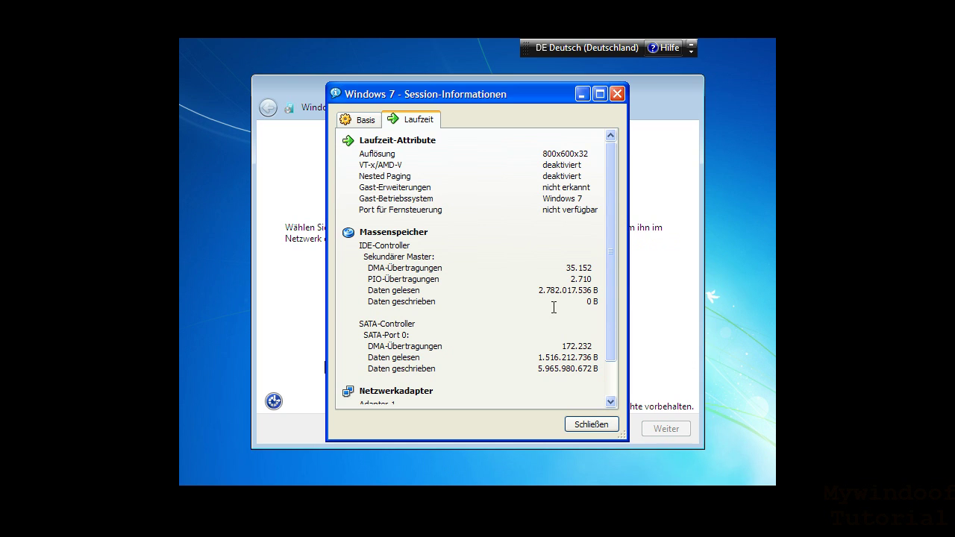
pyautogui.moveTo(606, 208); pyautogui.dragTo(614, 183)
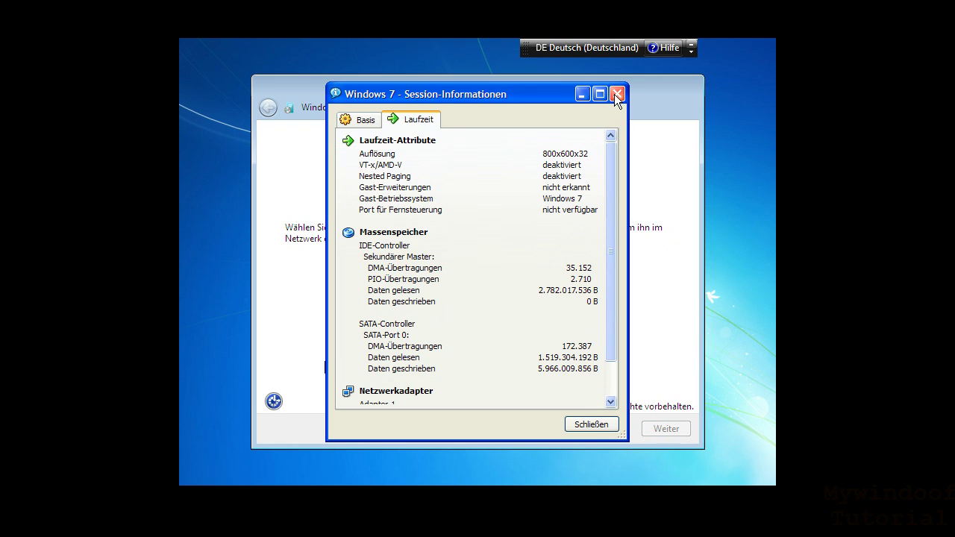
pyautogui.click(349, 119)
# - Check 16 MB video memory and disabled 3D/2D acceleration, then close the window
pyautogui.moveTo(489, 247); pyautogui.dragTo(503, 248)
pyautogui.click(515, 248)
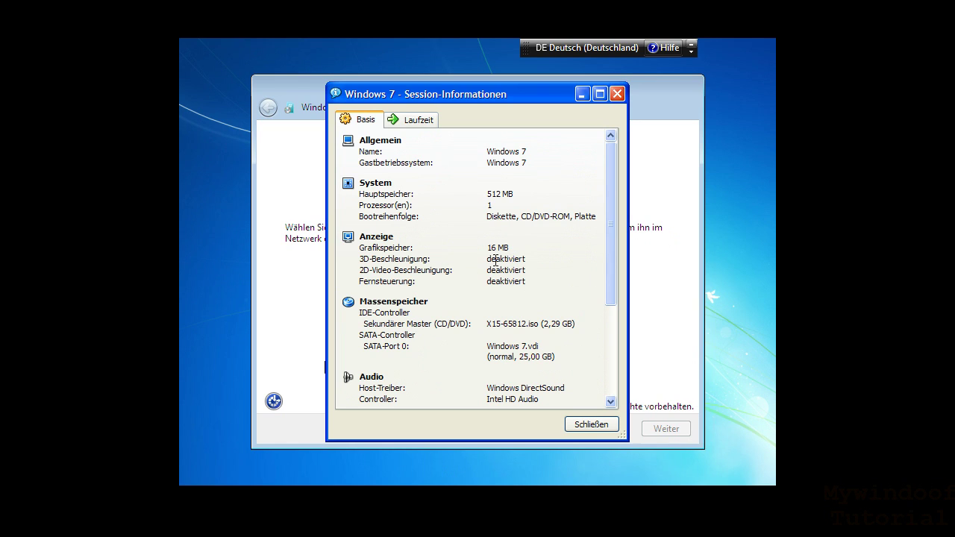
pyautogui.moveTo(489, 258); pyautogui.dragTo(553, 256)
pyautogui.moveTo(488, 267); pyautogui.dragTo(535, 269)
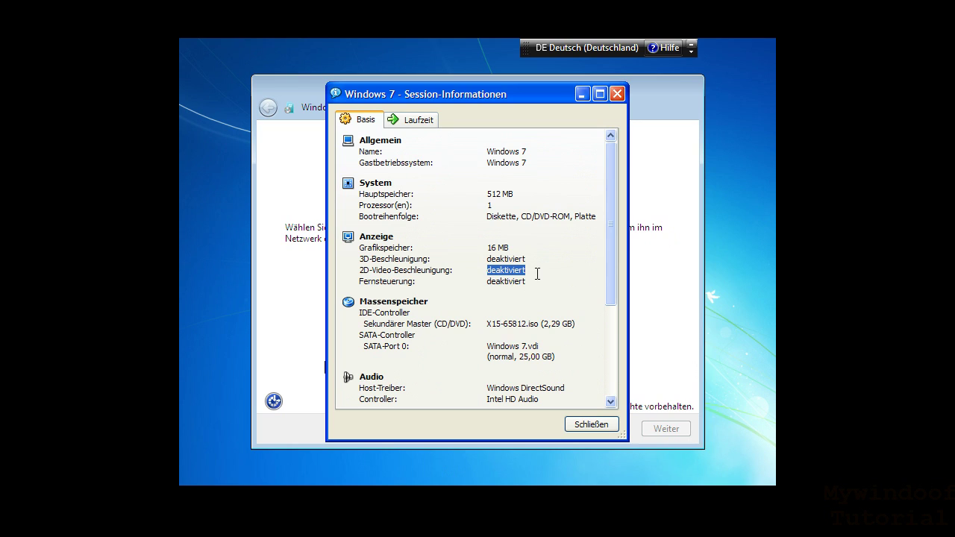
pyautogui.click(537, 274)
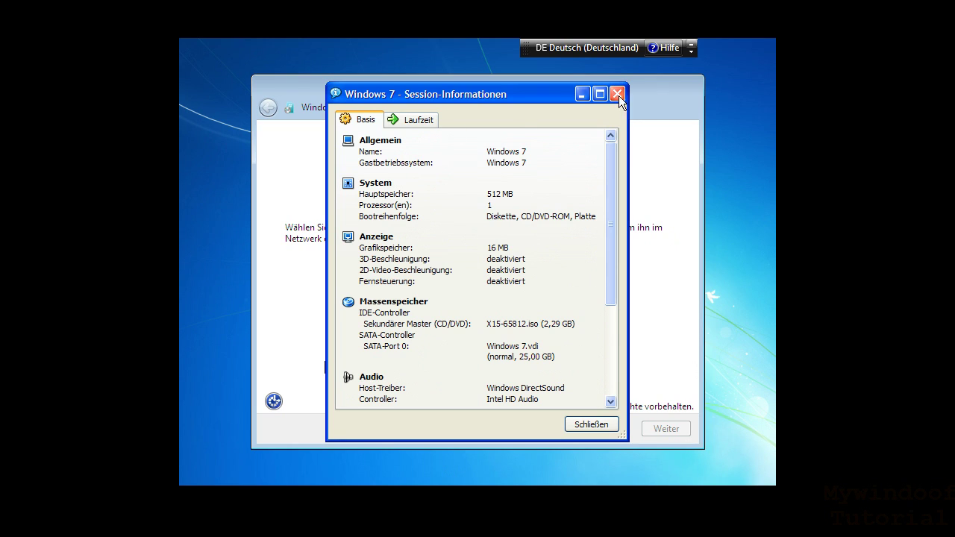
pyautogui.click(594, 423)
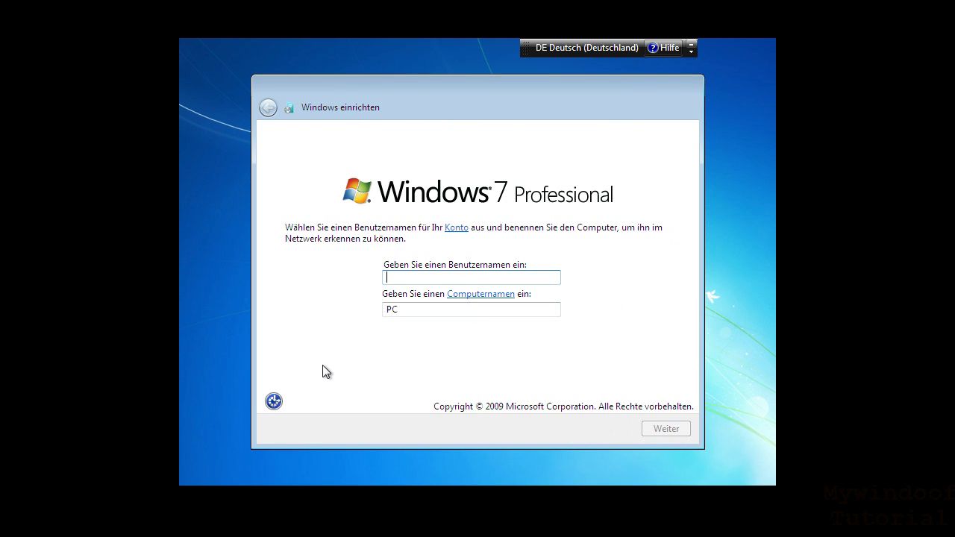
# - Enter the account user name, correcting typos along the way
pyautogui.write('mywidno')
pyautogui.press('BackSpace')
pyautogui.press('BackSpace')
pyautogui.press('BackSpace')
pyautogui.write('nf')
pyautogui.press('BackSpace')
pyautogui.write('doof')
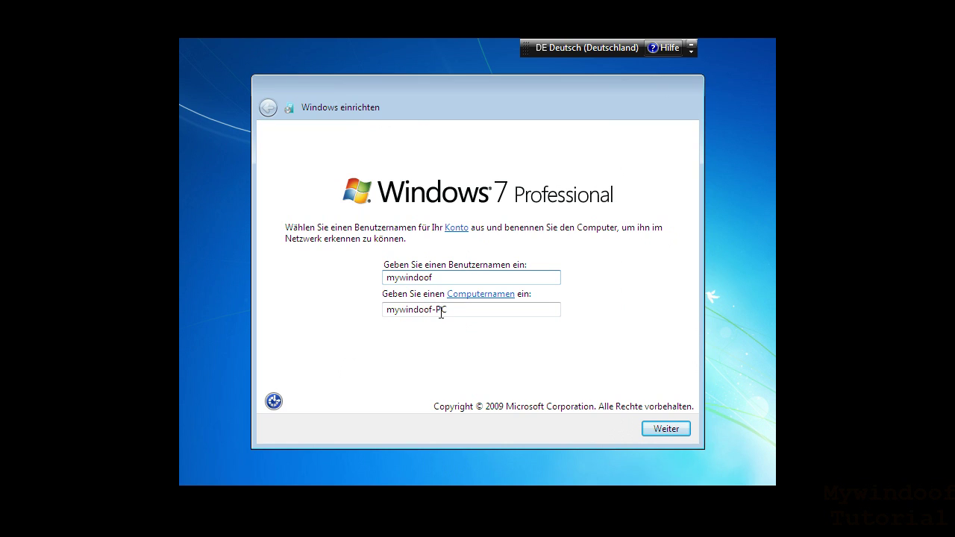
# - Replace the prefilled computer name 'PC' with 'VirtualWindows7'
pyautogui.press('Tab')
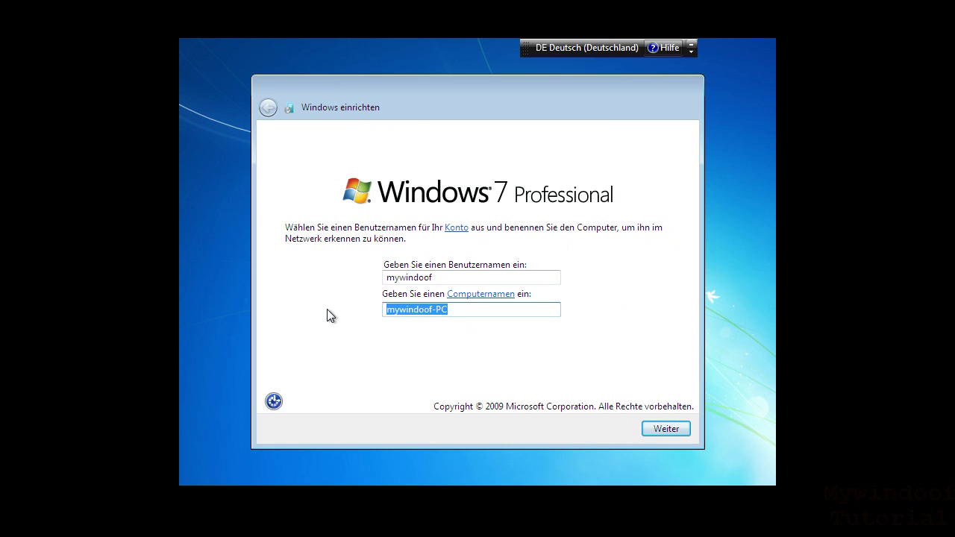
pyautogui.write('d')
pyautogui.press('BackSpace')
pyautogui.write('PC')
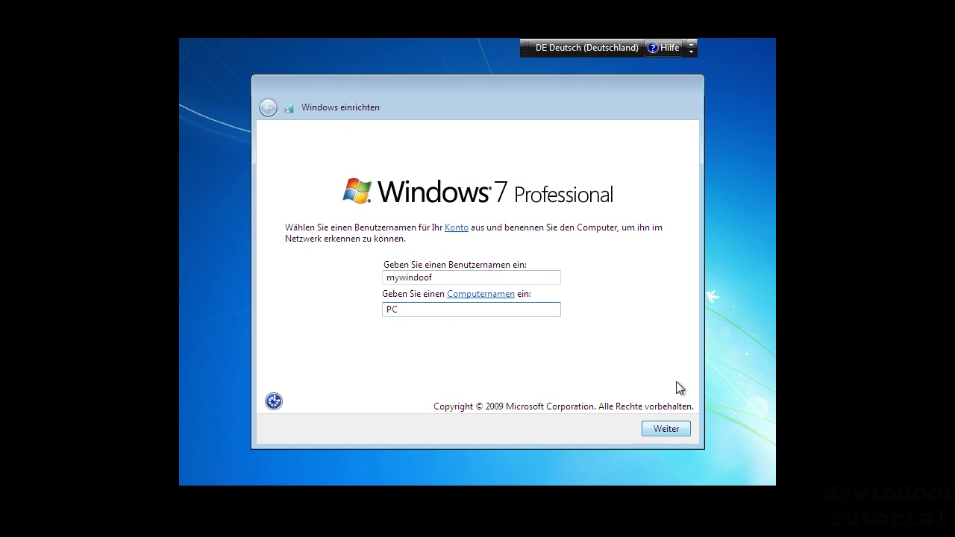
pyautogui.press('BackSpace')
pyautogui.press('BackSpace')
pyautogui.write('C')
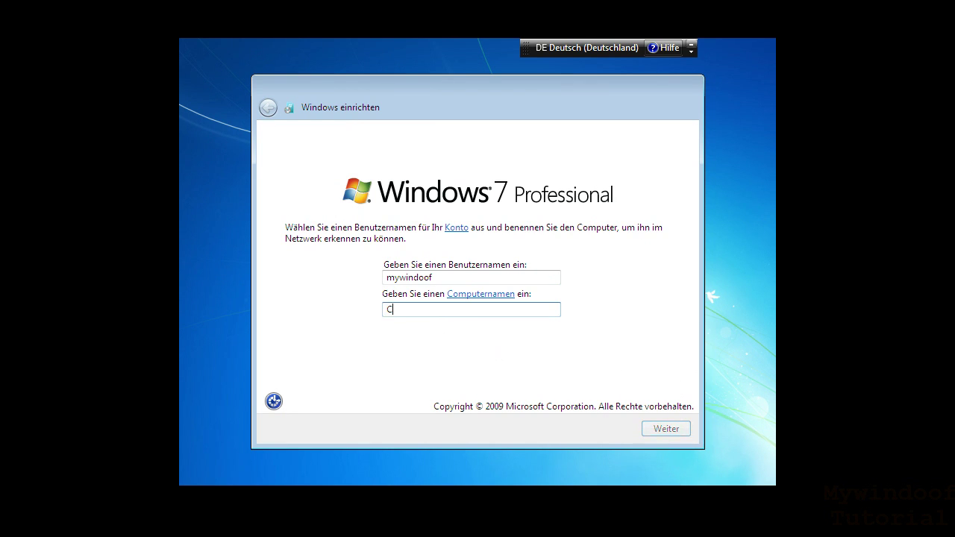
pyautogui.press('BackSpace')
pyautogui.write('Viru')
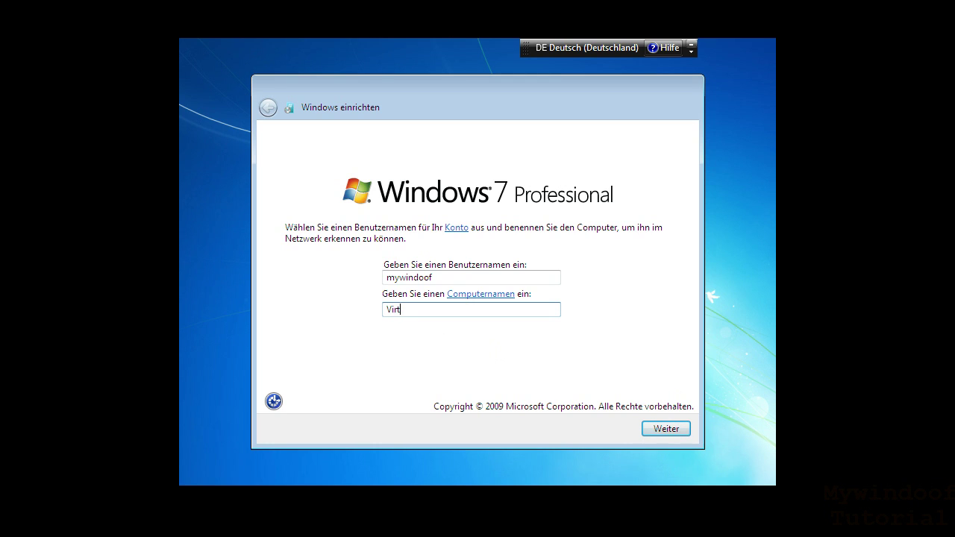
pyautogui.write('al')
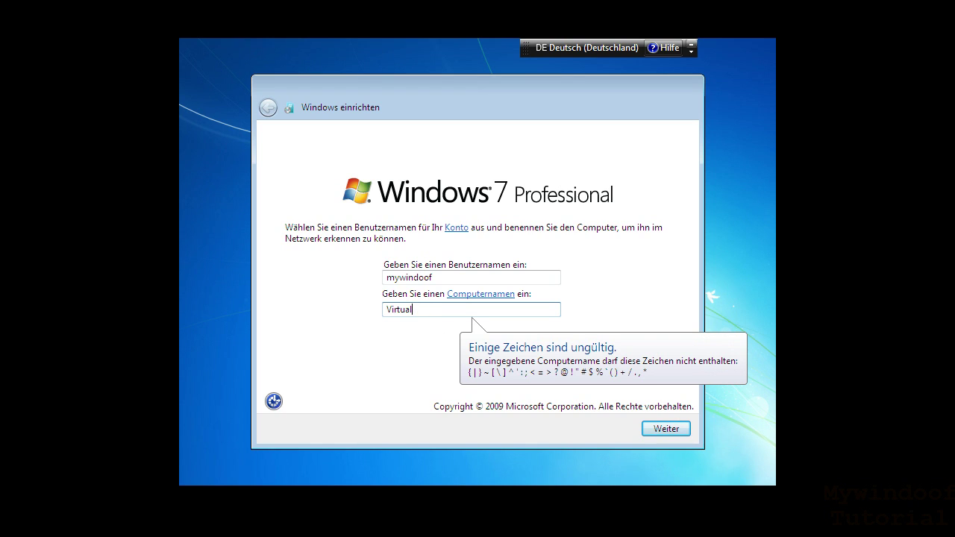
pyautogui.write(' PPC-Wind')
pyautogui.press('BackSpace')
pyautogui.press('BackSpace')
pyautogui.press('BackSpace')
pyautogui.press('BackSpace')
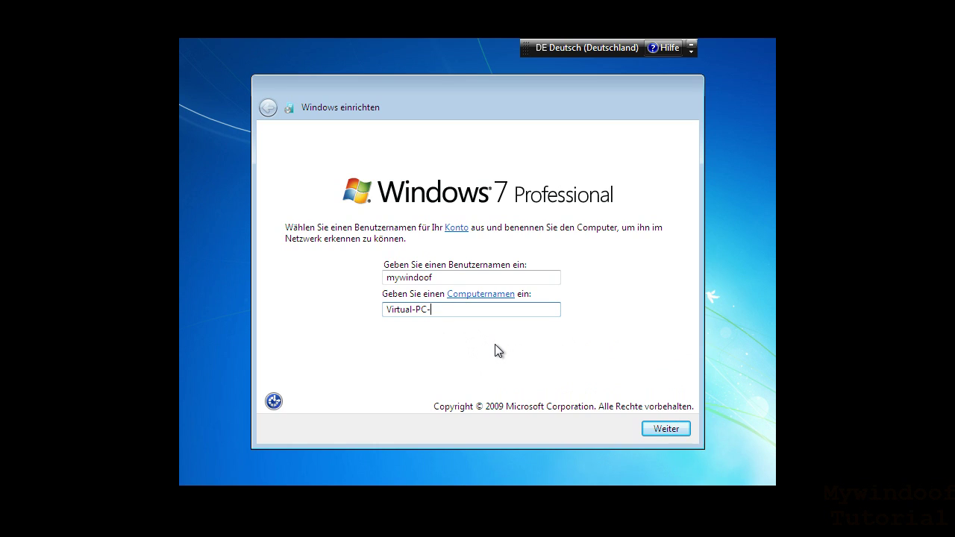
pyautogui.write('lWindows')
pyautogui.press('space')
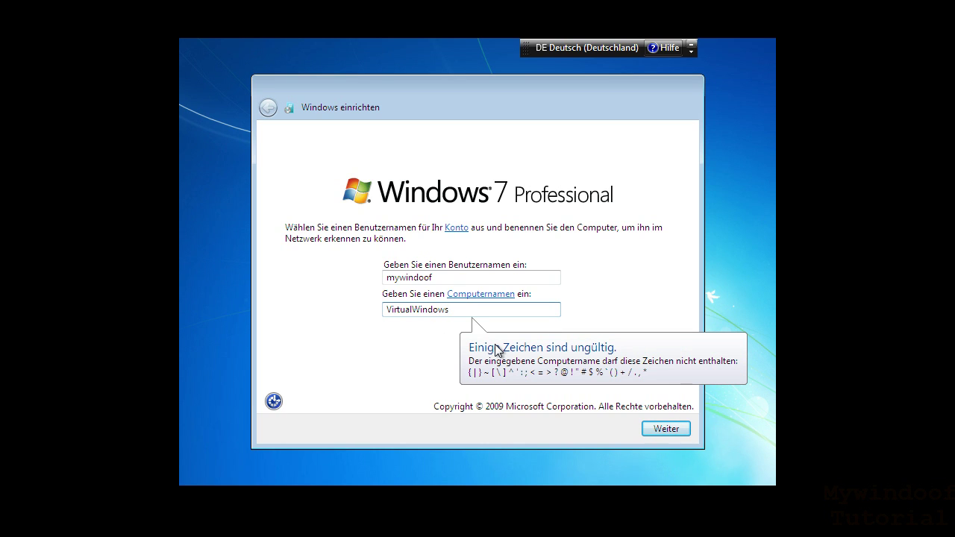
pyautogui.write('7')
# - Verify the user and computer names and continue to the password page
pyautogui.click(414, 314)
pyautogui.click(467, 315)
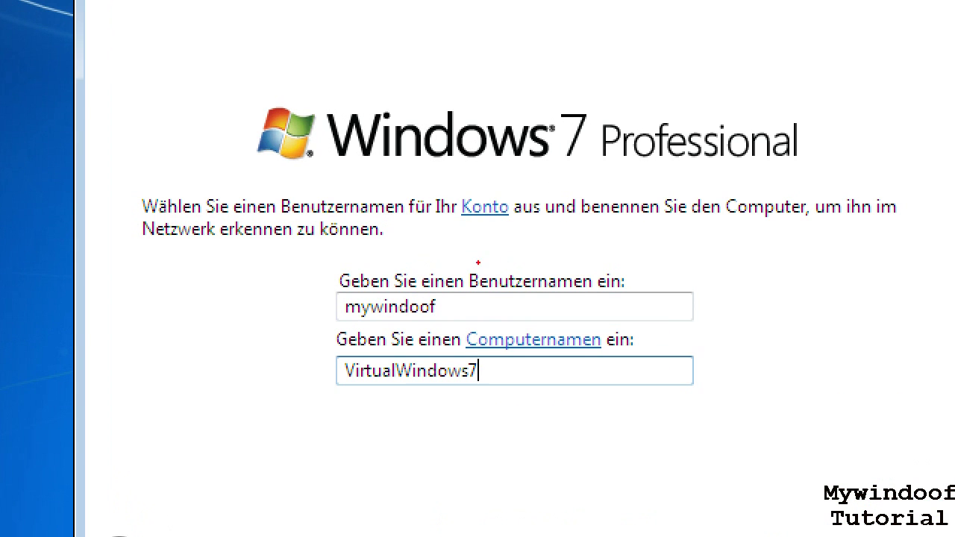
pyautogui.moveTo(343, 291)
pyautogui.mouseDown()
pyautogui.moveTo(398, 322)
pyautogui.moveTo(438, 321)
pyautogui.mouseUp()
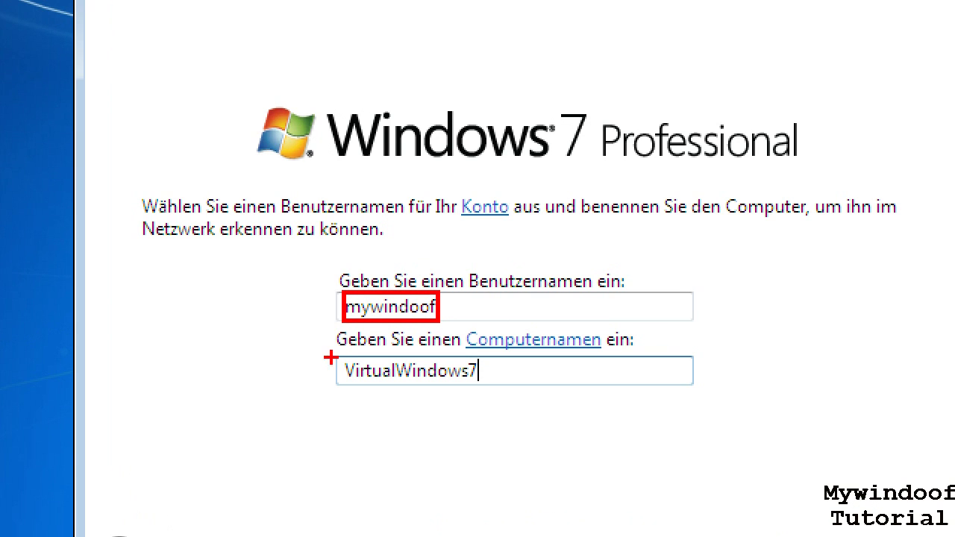
pyautogui.moveTo(340, 351)
pyautogui.mouseDown()
pyautogui.moveTo(450, 391)
pyautogui.moveTo(489, 391)
pyautogui.mouseUp()
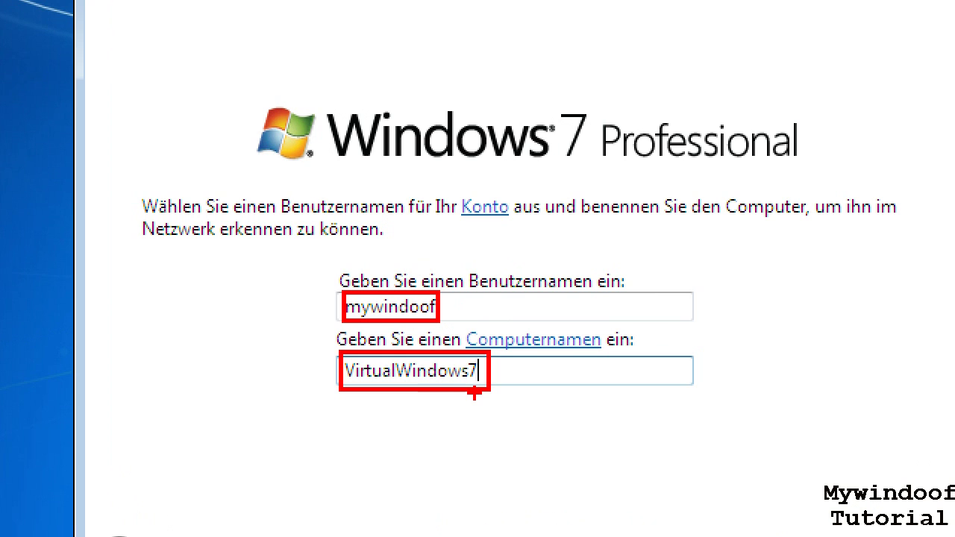
pyautogui.press('Escape')
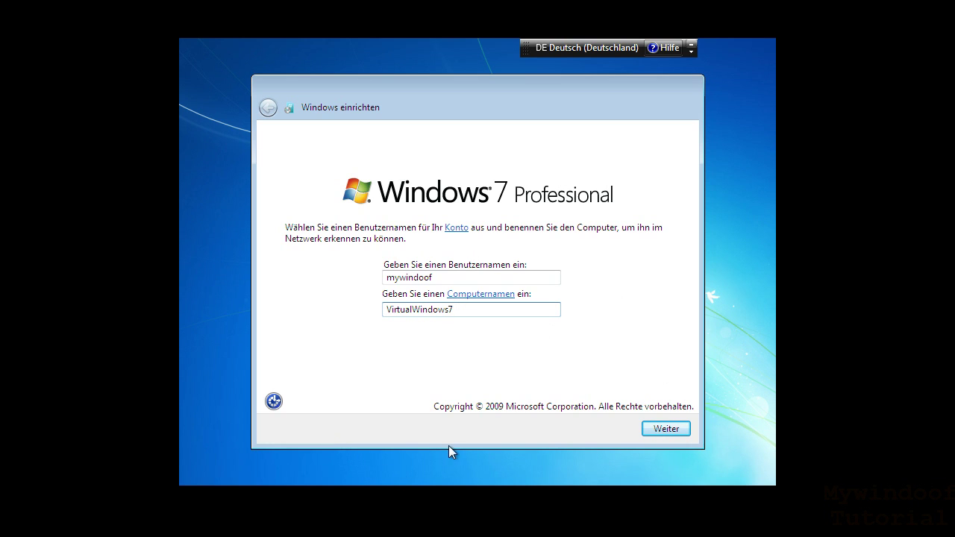
pyautogui.click(656, 428)
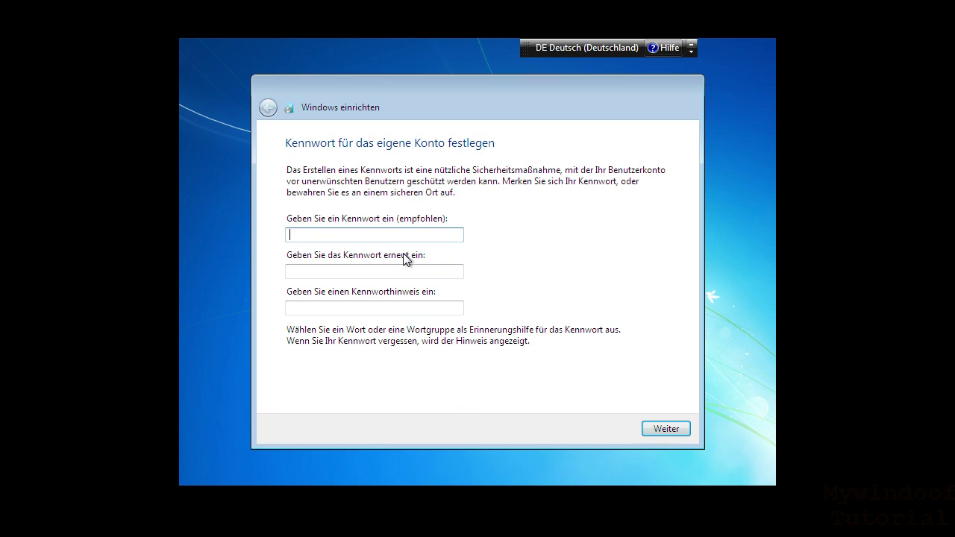
# - Enter and confirm the account password, add a password hint, and continue setup
pyautogui.write('•••••••••')
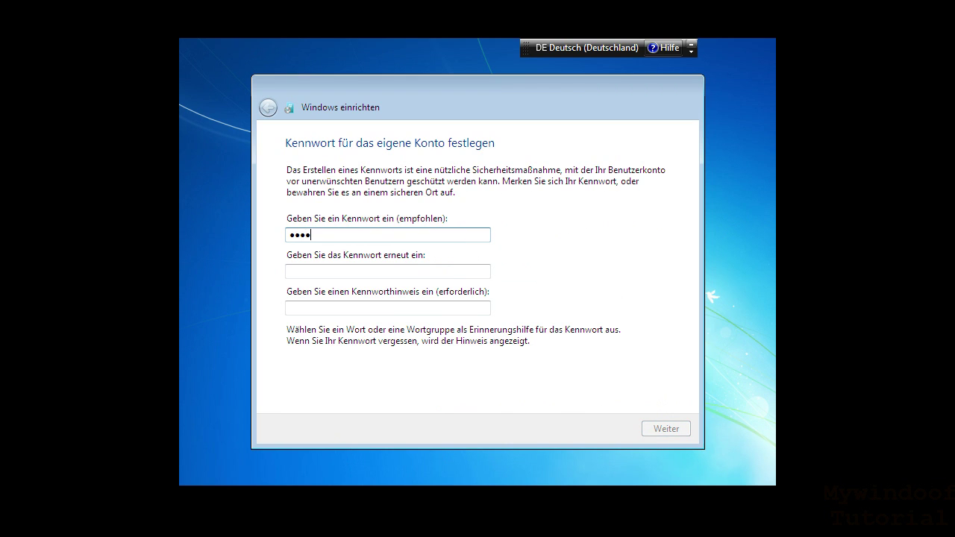
pyautogui.click(357, 269)
pyautogui.write('••••')
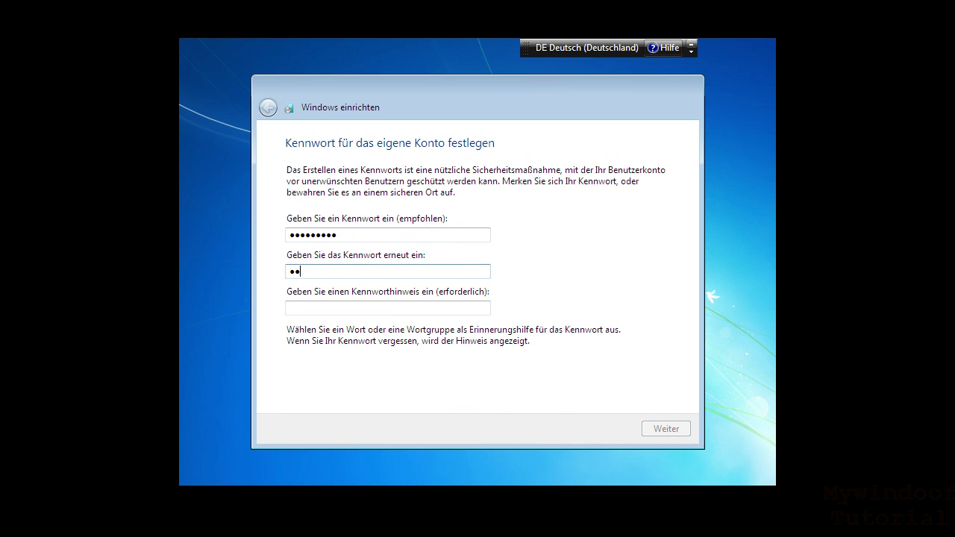
pyautogui.write('•••••')
pyautogui.click(352, 308)
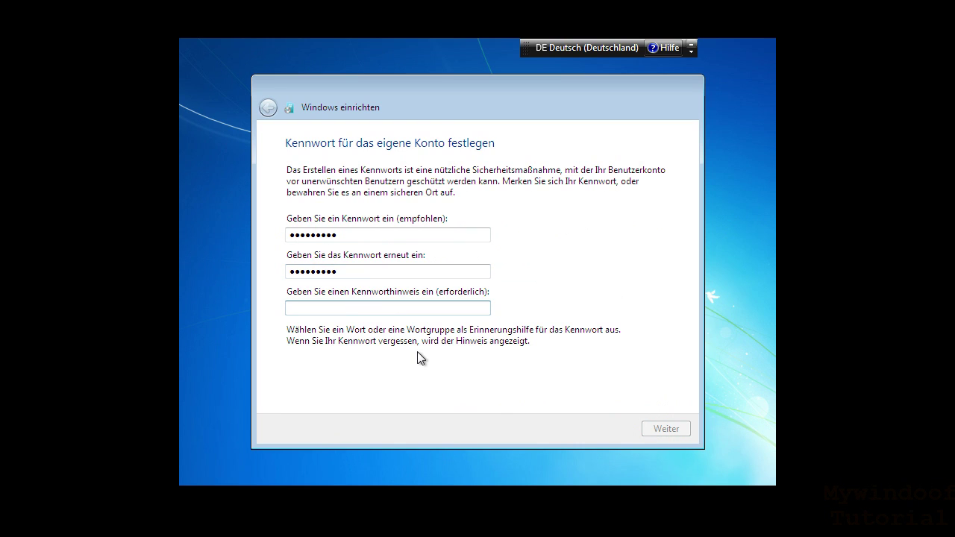
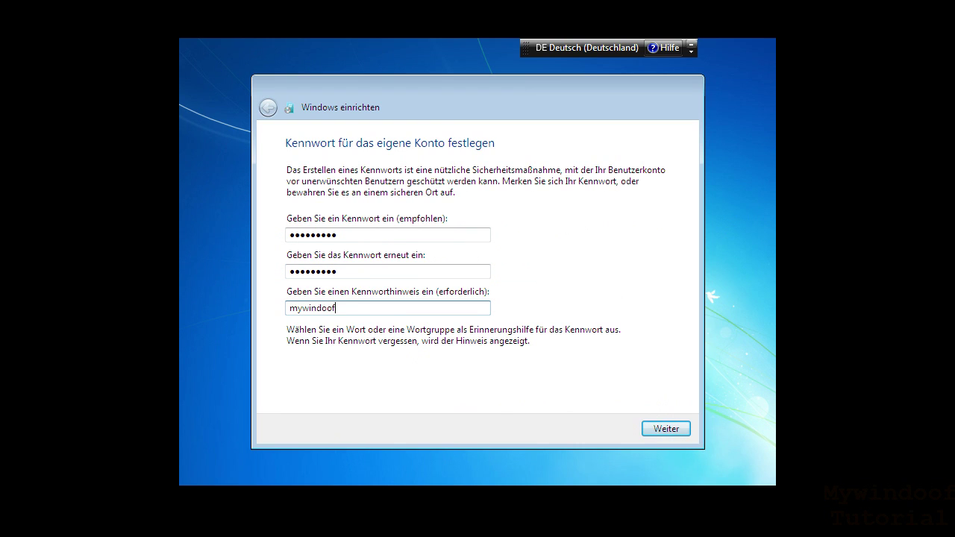
pyautogui.click(685, 431)
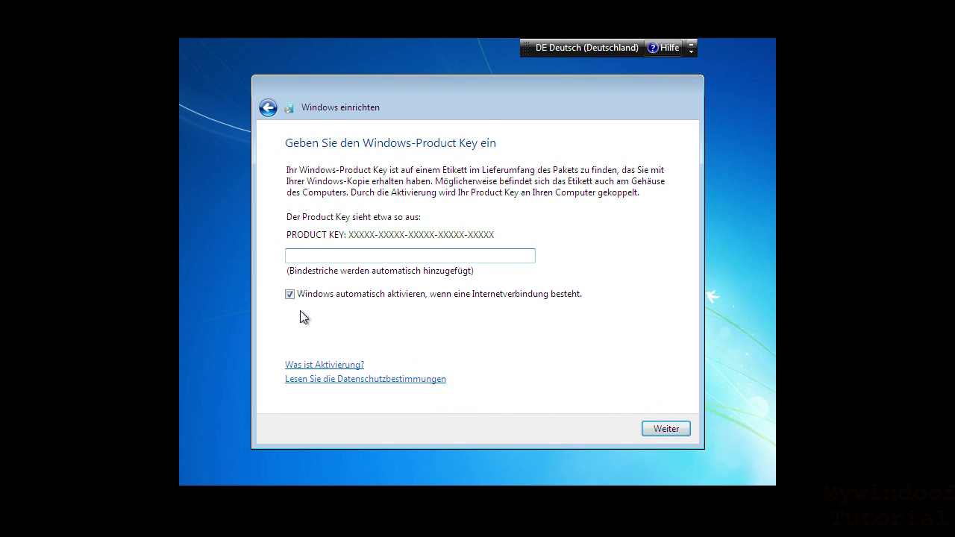
# - Leave the product key blank, untick 'Windows automatisch aktivieren', and continue with Weiter
pyautogui.click(345, 260)
pyautogui.click(291, 295)
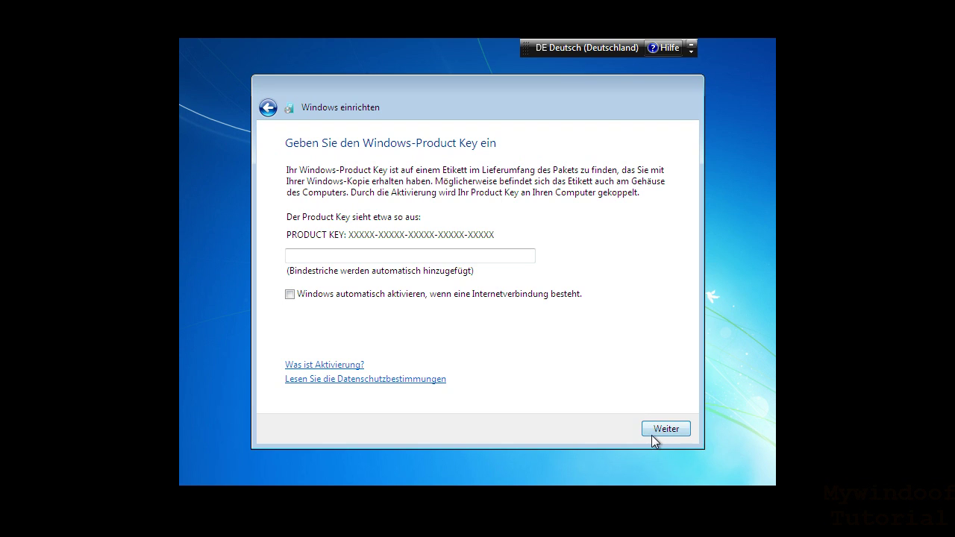
pyautogui.click(656, 433)
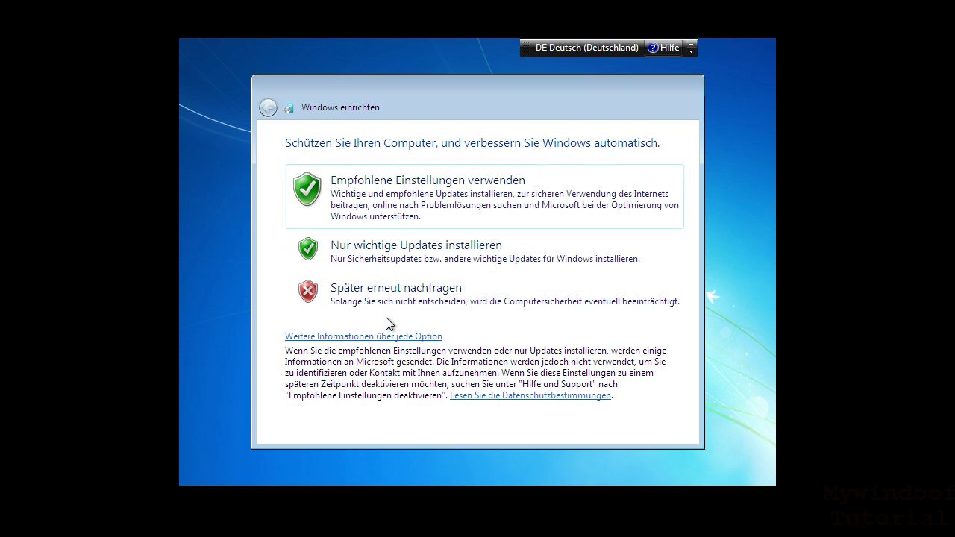
# - Choose 'Später erneut nachfragen' for Windows updates, selecting it again after going back once
pyautogui.click(406, 306)
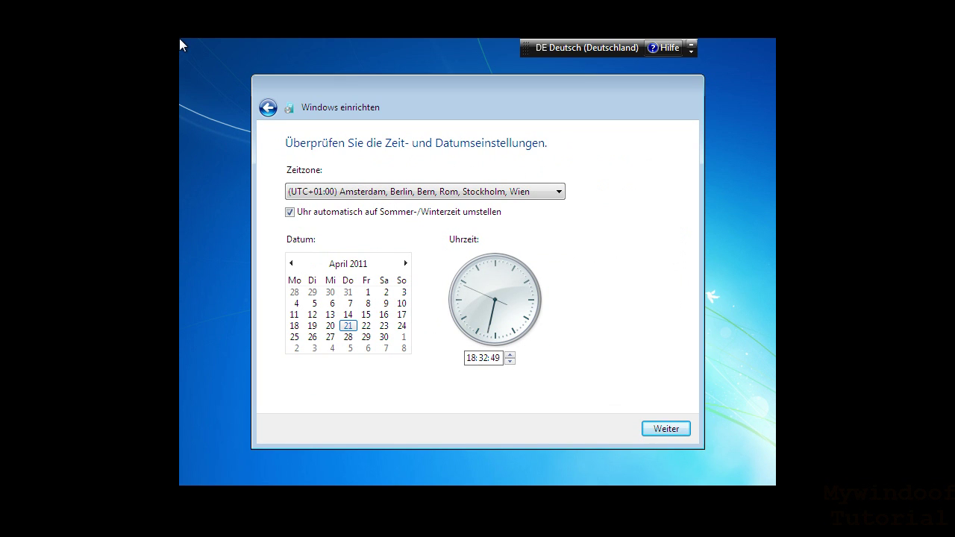
pyautogui.click(268, 108)
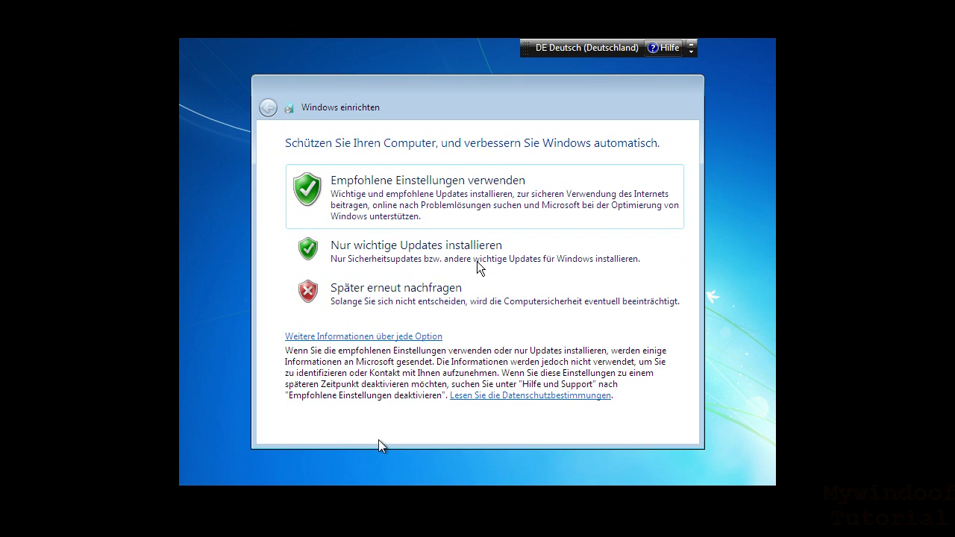
pyautogui.click(358, 306)
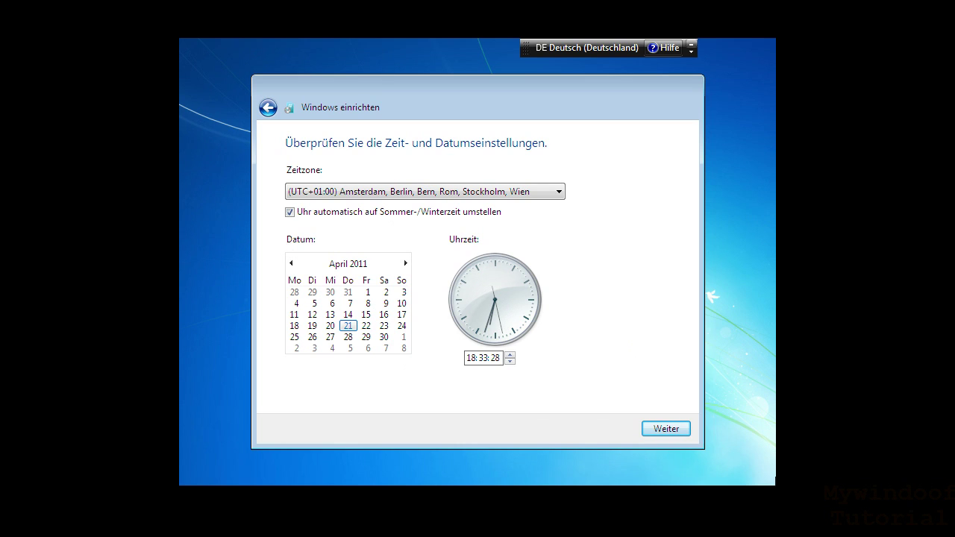
# - Keep the UTC+01:00 time zone and default date and time, and continue
pyautogui.click(652, 430)
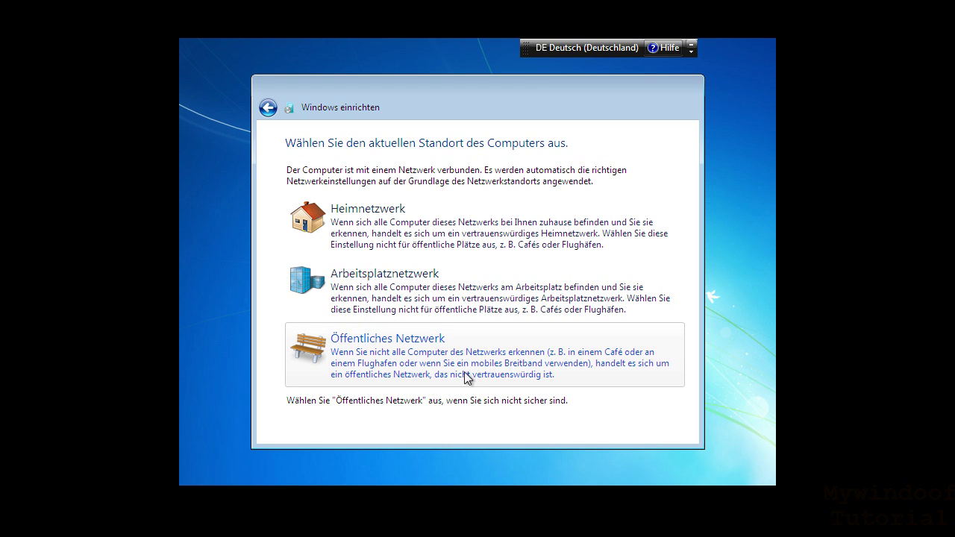
# - Set the network location to 'Öffentliches Netzwerk' so setup prepares the desktop
pyautogui.click(387, 343)
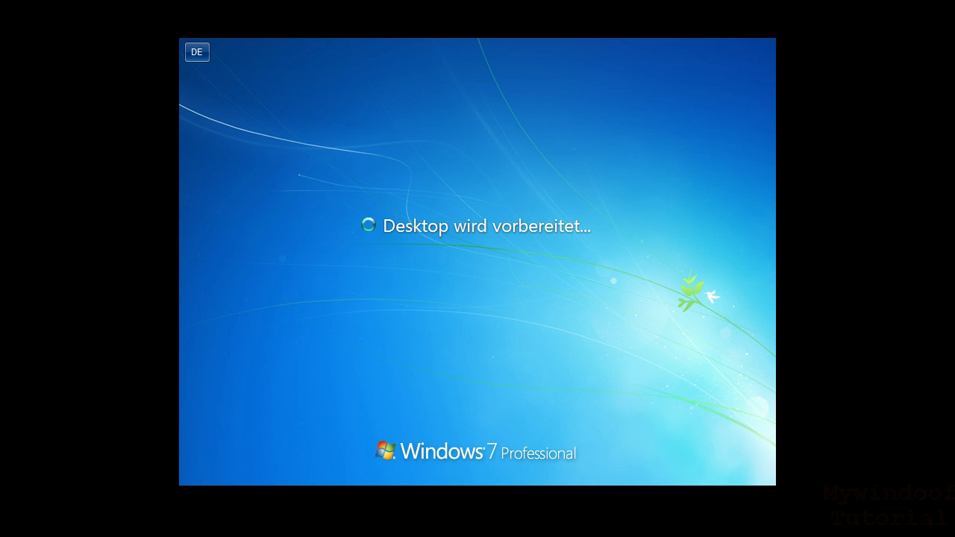
pyautogui.press('Control_R+Home')
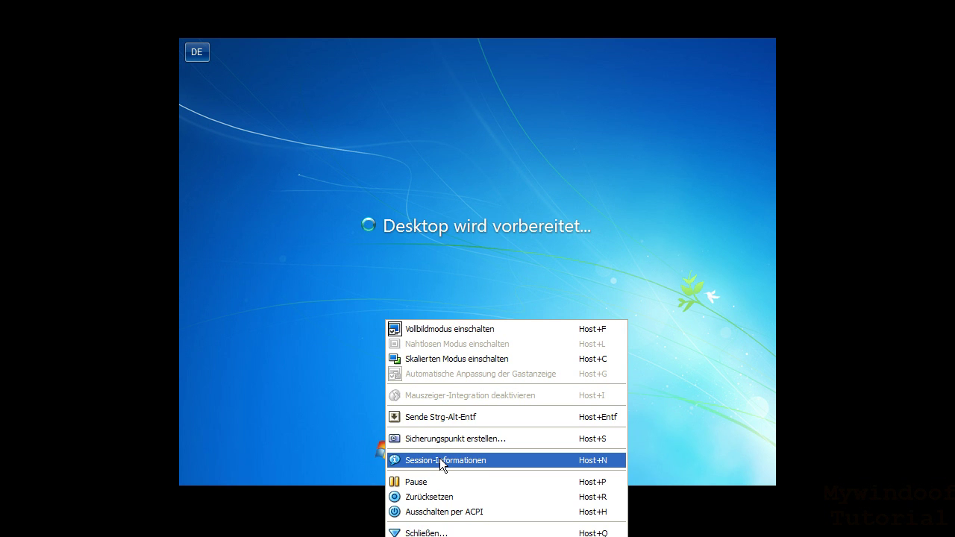
# - Open Session-Informationen for the running VM, then return to the guest with Alt+Tab
pyautogui.click(441, 461)
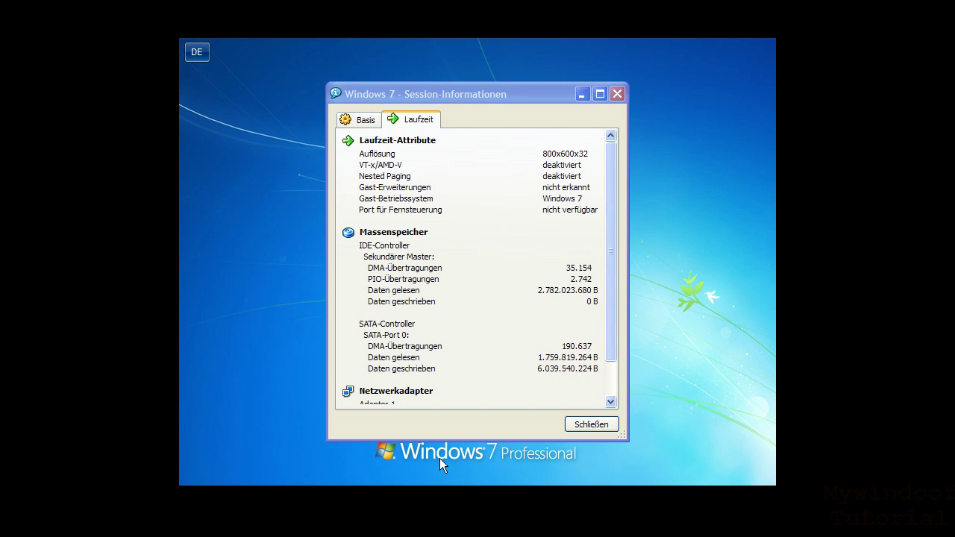
pyautogui.hotkey('alt', 'Tab')
pyautogui.hotkey('alt', 'Tab')
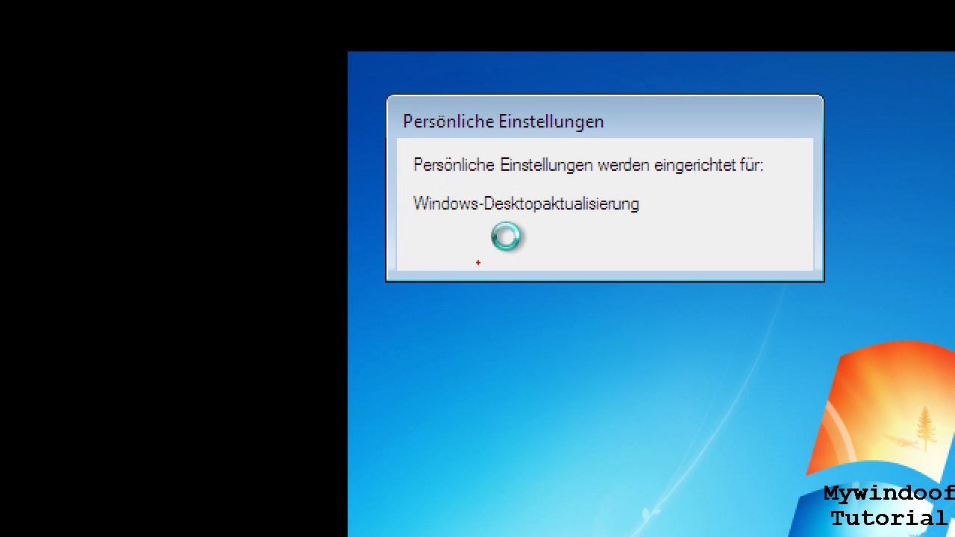
pyautogui.moveTo(378, 66)
pyautogui.mouseDown()
pyautogui.moveTo(674, 277)
pyautogui.moveTo(862, 297)
pyautogui.mouseUp()
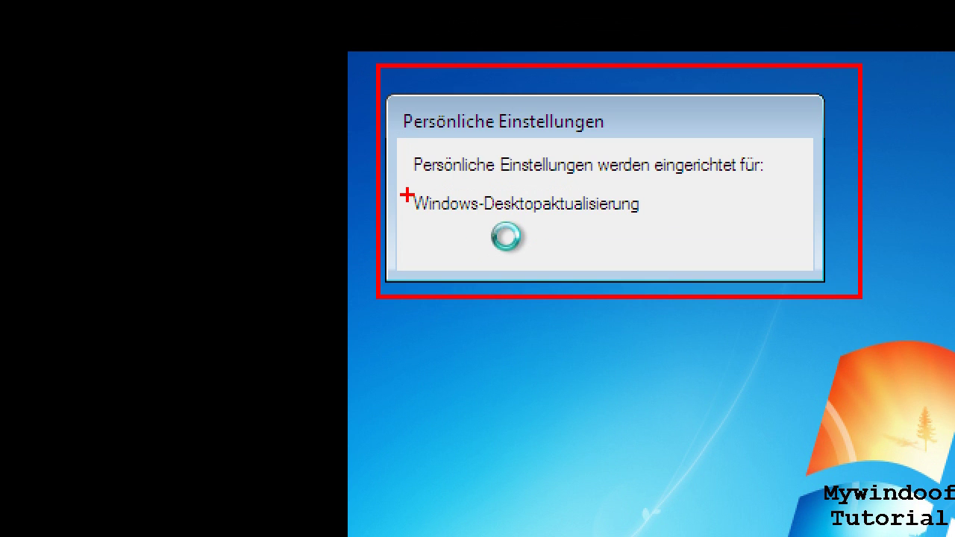
pyautogui.moveTo(401, 185); pyautogui.dragTo(635, 227)
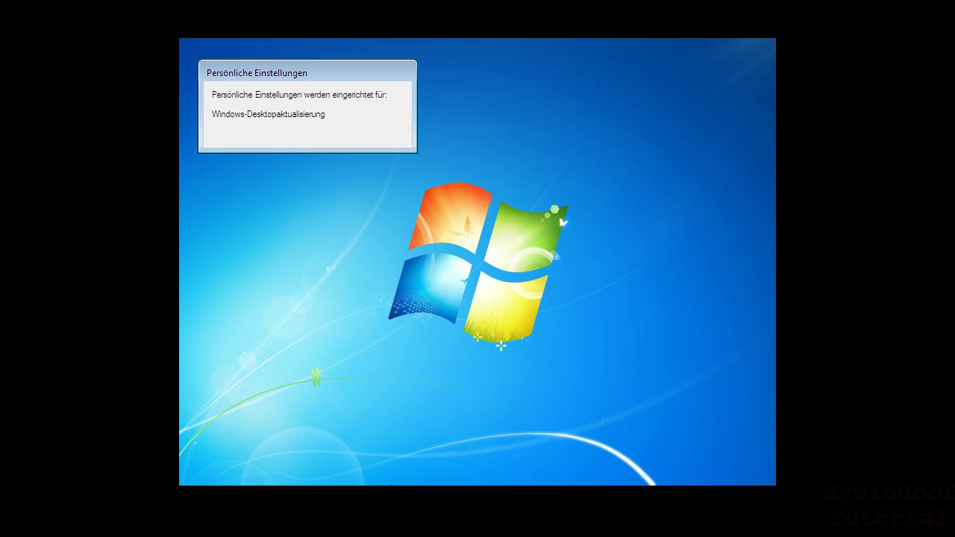
pyautogui.hotkey('ctrl', 'Home')
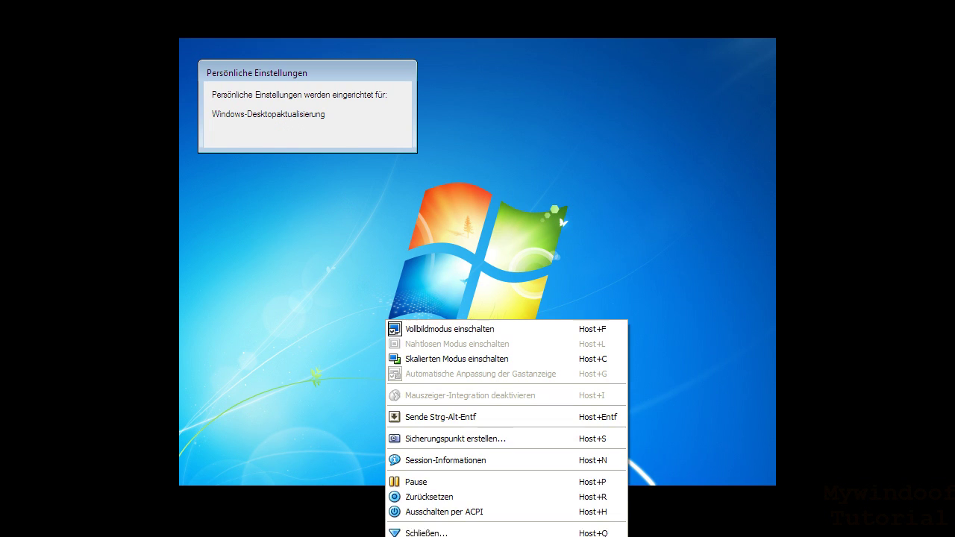
pyautogui.click(438, 437)
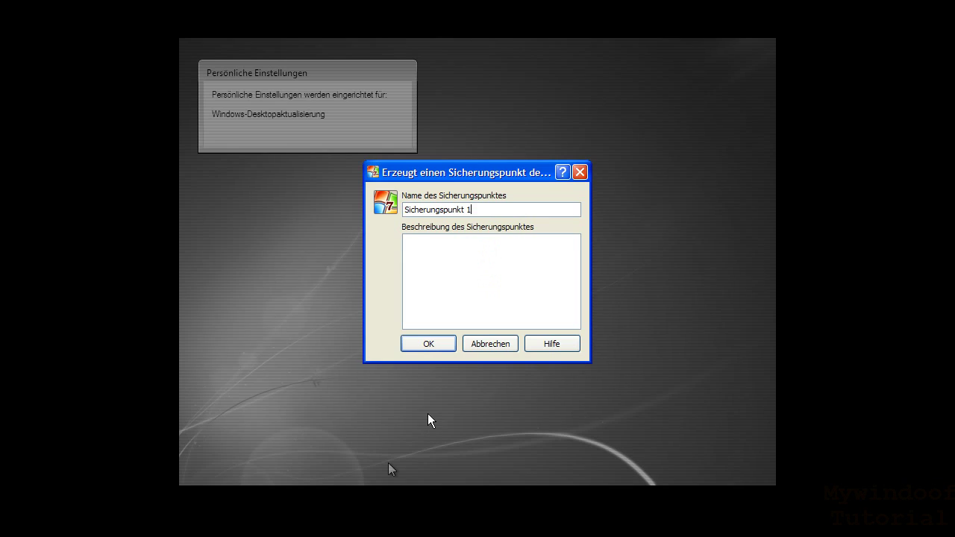
pyautogui.click(484, 346)
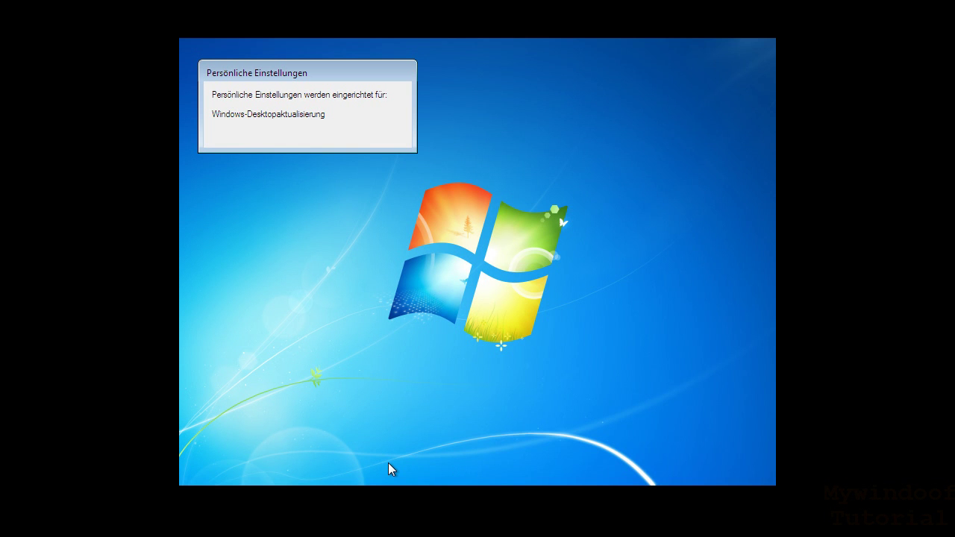
pyautogui.hotkey('ctrl', 'Home')
# - Check the Session-Informationen runtime statistics, reposition that window, then minimize it
pyautogui.click(435, 461)
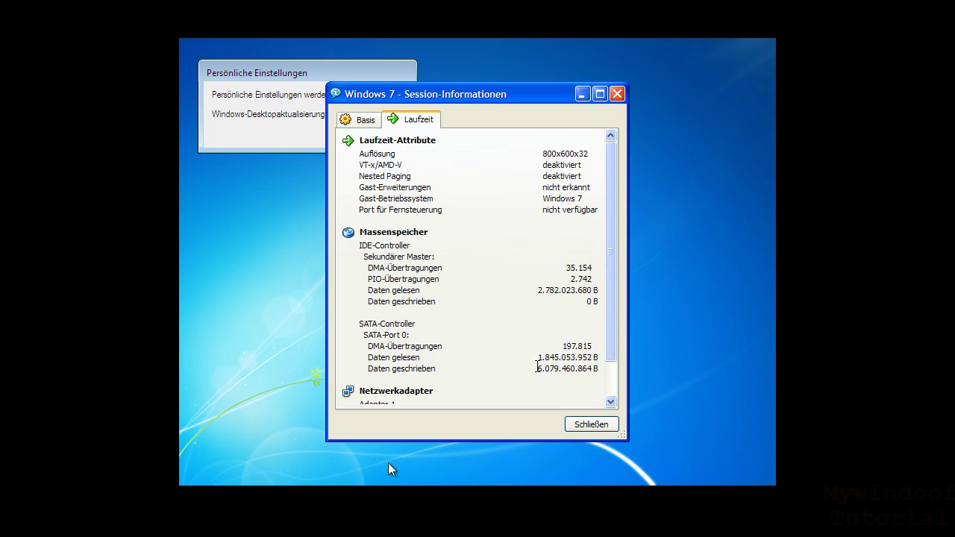
pyautogui.moveTo(545, 366); pyautogui.dragTo(560, 365)
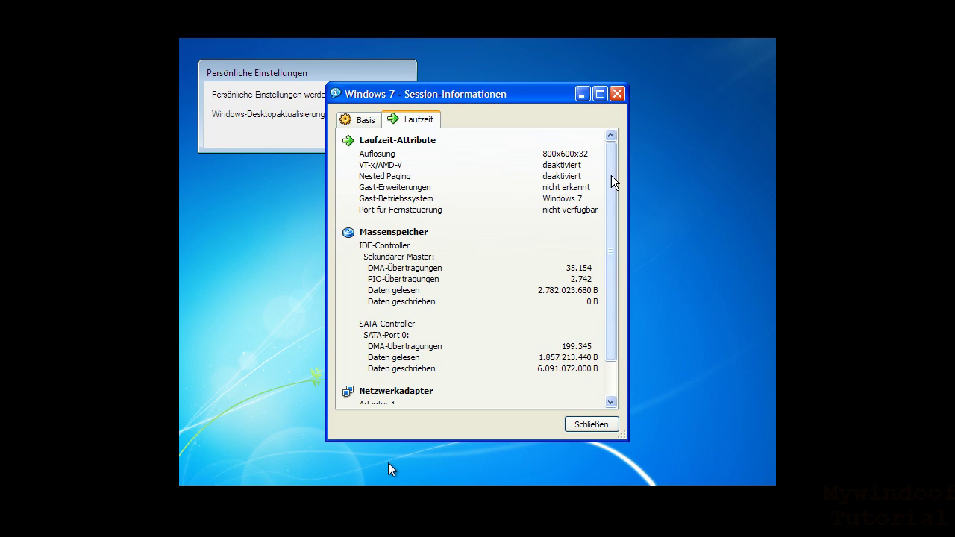
pyautogui.moveTo(556, 104); pyautogui.dragTo(850, 155)
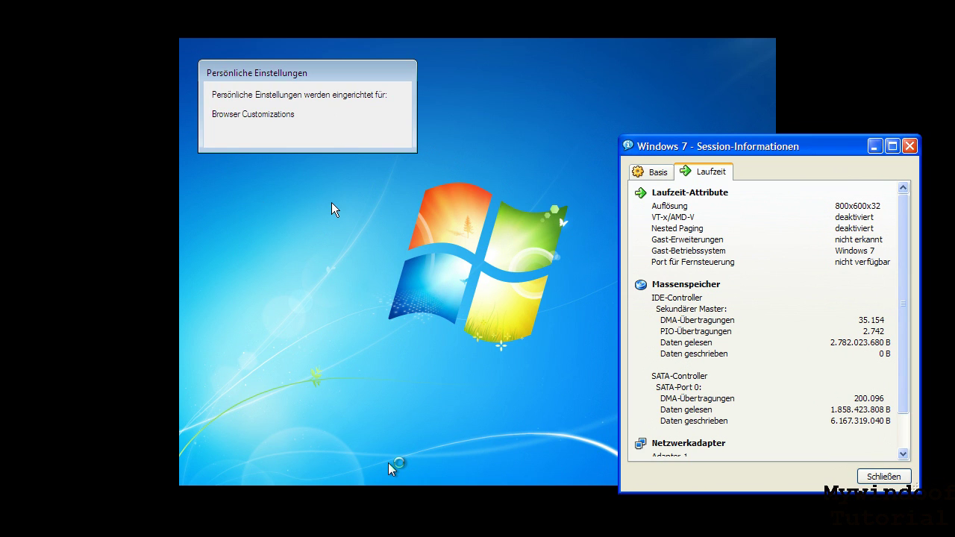
pyautogui.moveTo(716, 147); pyautogui.dragTo(566, 140)
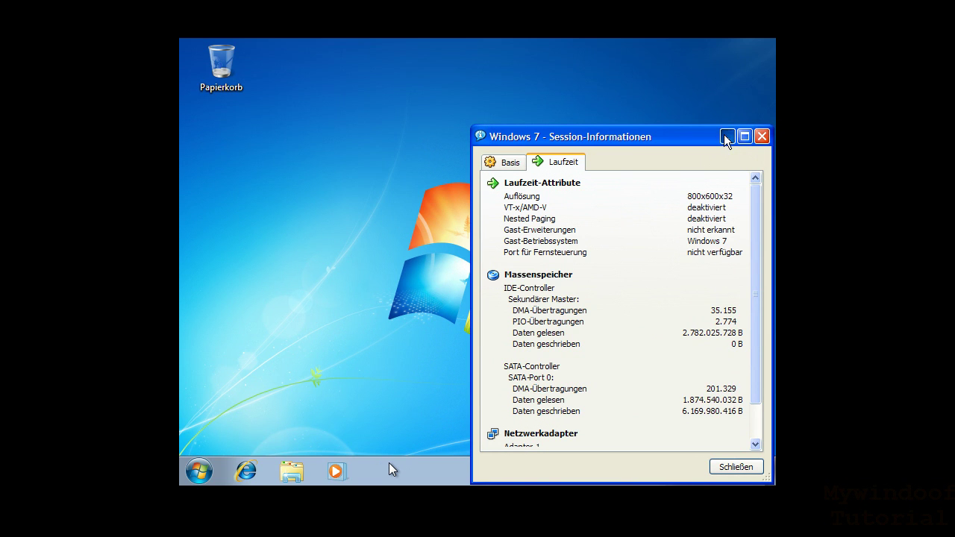
pyautogui.click(727, 137)
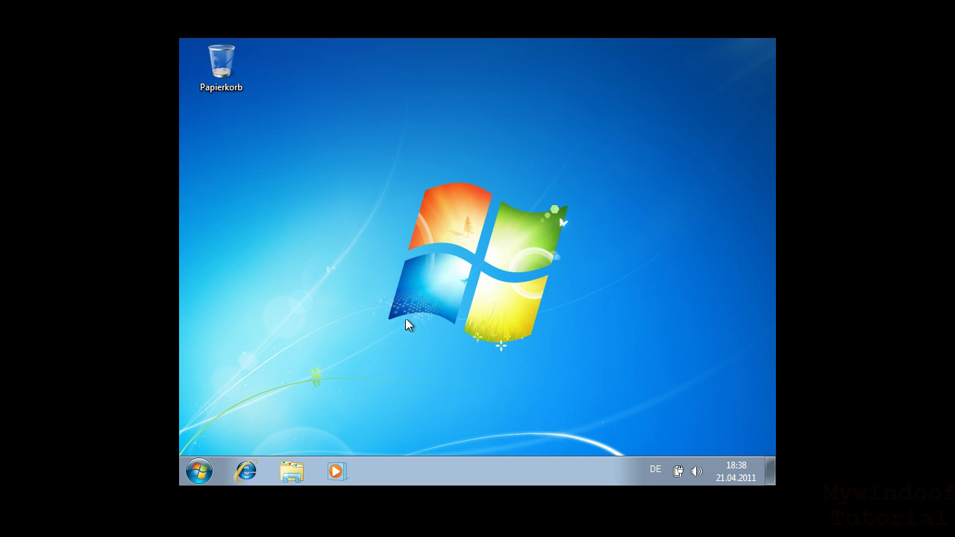